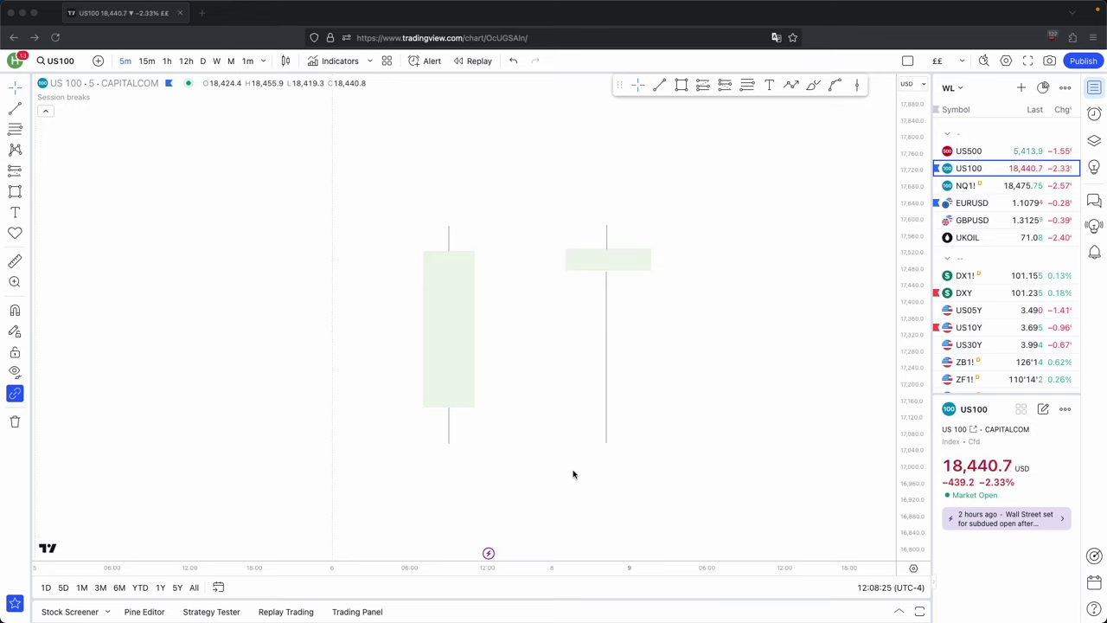
Examine the two candle drawings side by side, one with a large body and one with a small body.
click(902, 440)
drag(909, 453, 909, 417)
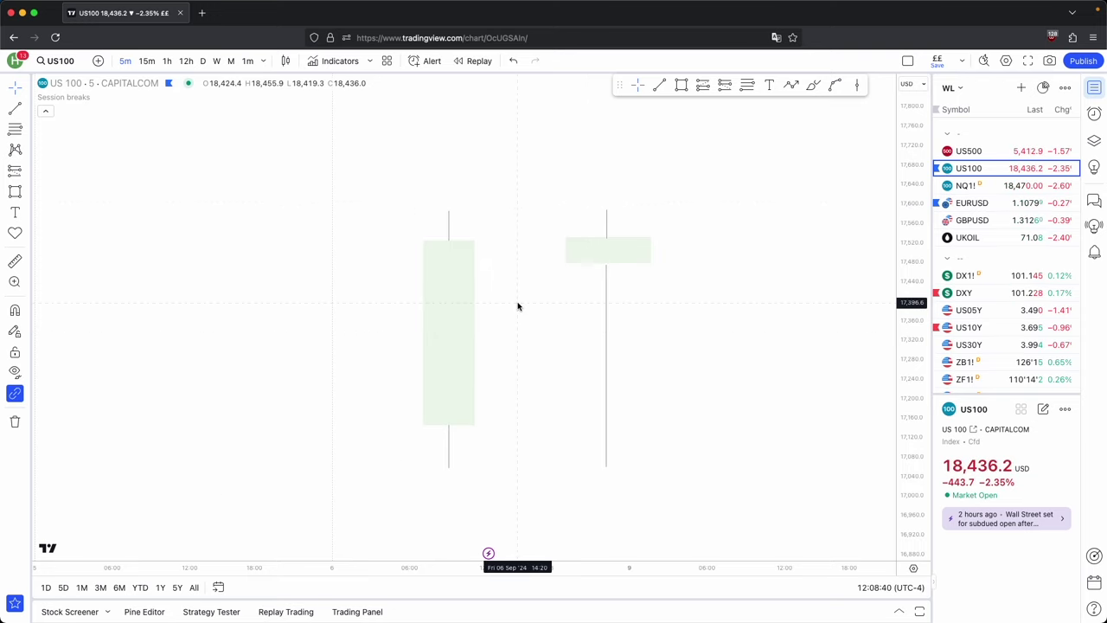
drag(523, 317, 517, 289)
drag(903, 312, 903, 325)
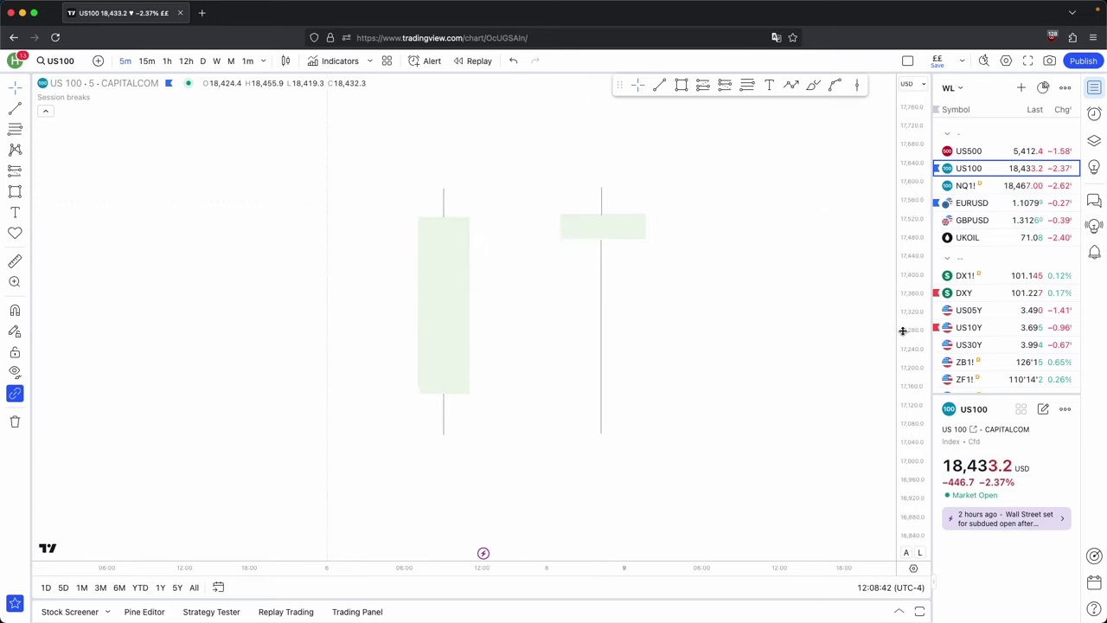
scroll(769, 344, down, 2)
click(502, 242)
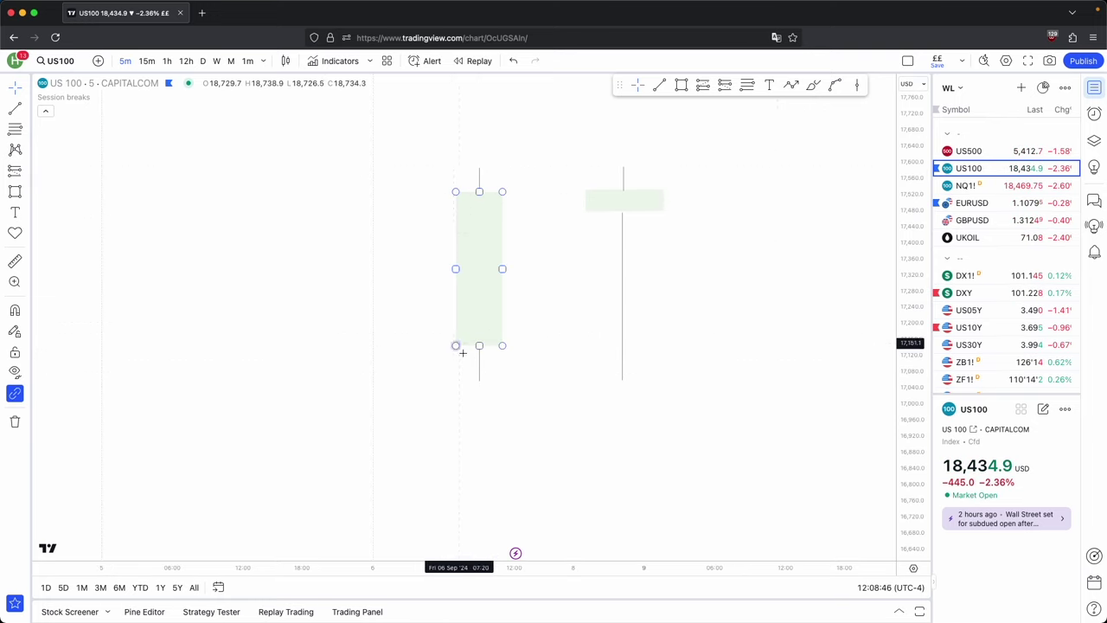
click(498, 384)
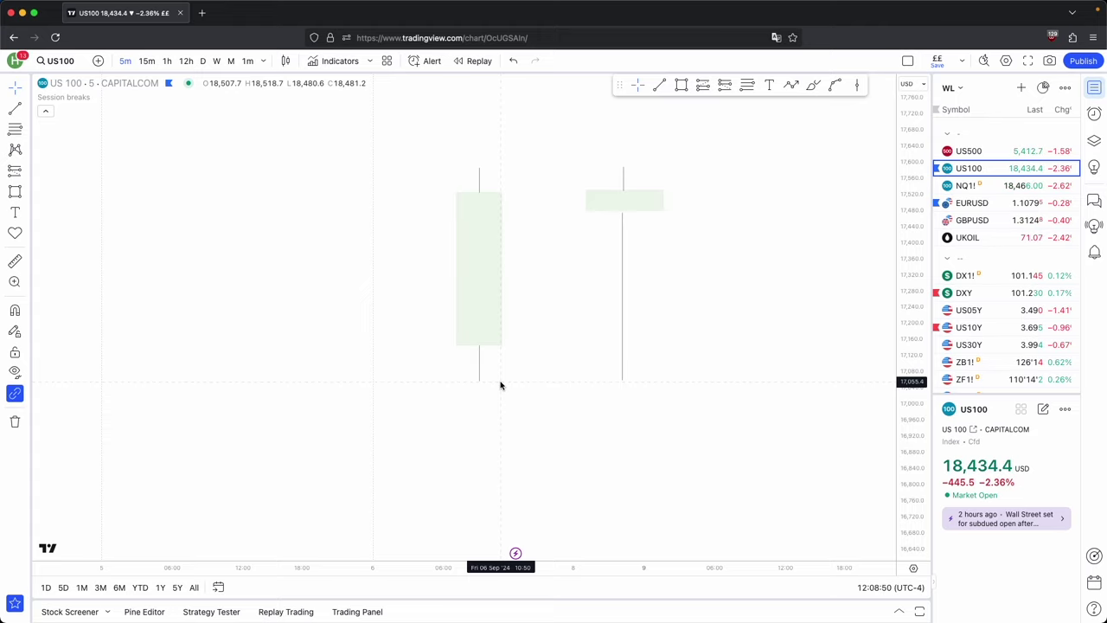
drag(519, 378, 492, 401)
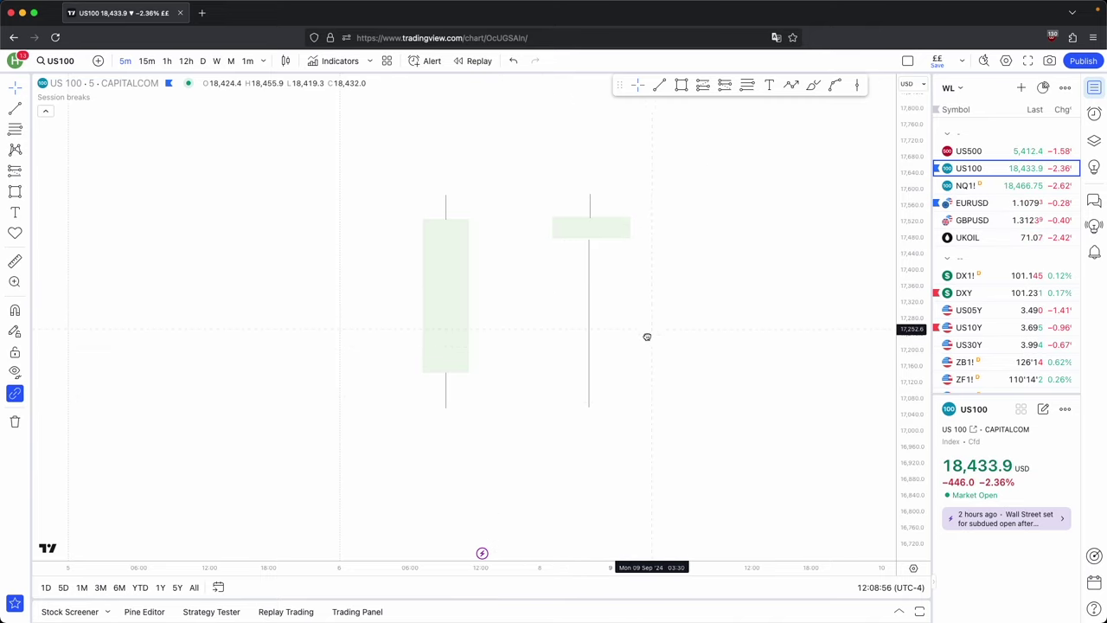
drag(648, 332, 644, 338)
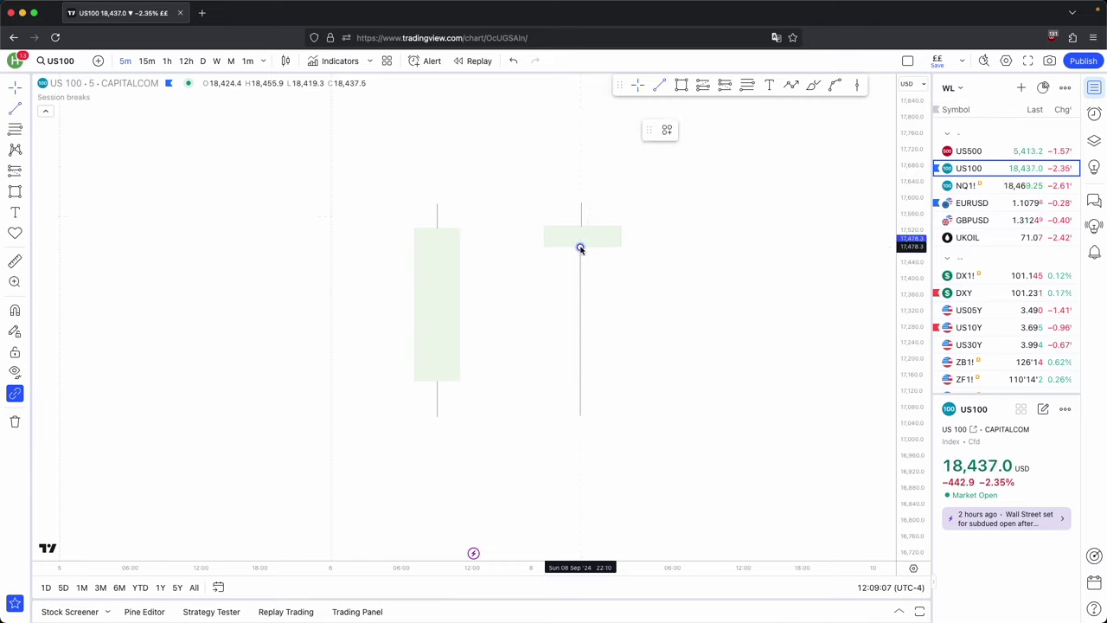
Draw a horizontal line from the small body's lower edge and a zigzag path dropping from it to the lower wick's end and rising above the body.
drag(581, 246, 734, 246)
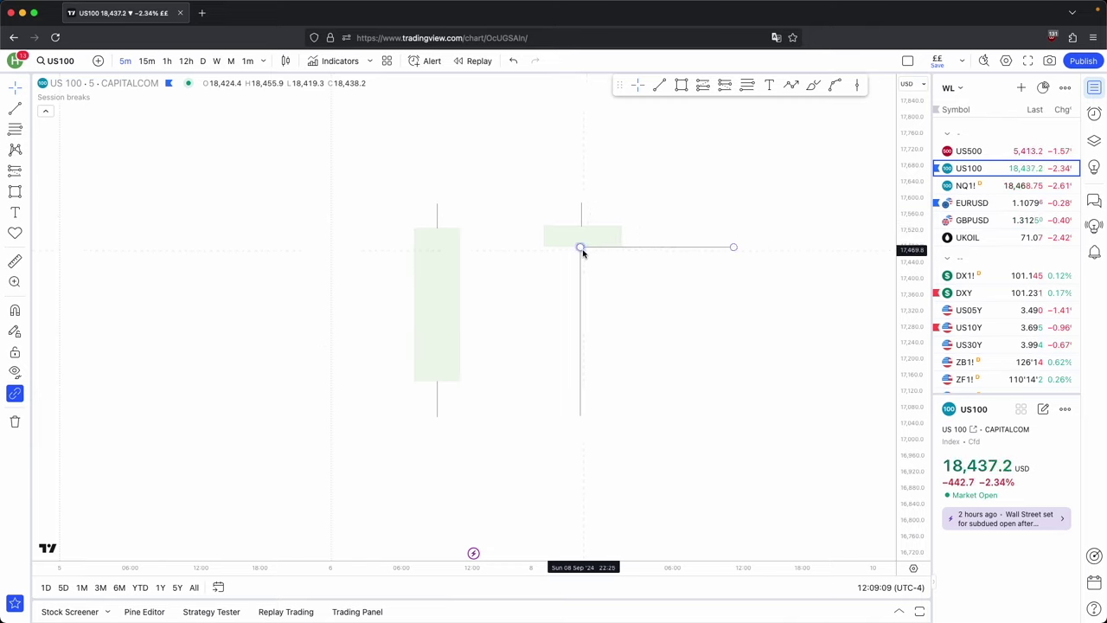
click(791, 84)
click(681, 247)
click(707, 335)
click(729, 302)
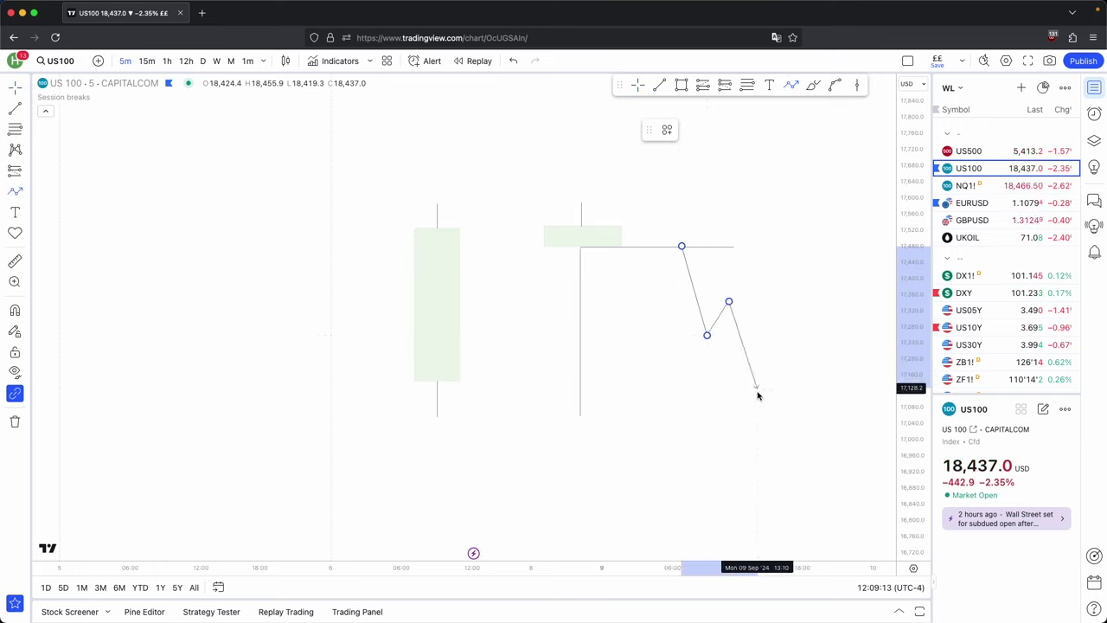
click(762, 416)
click(797, 267)
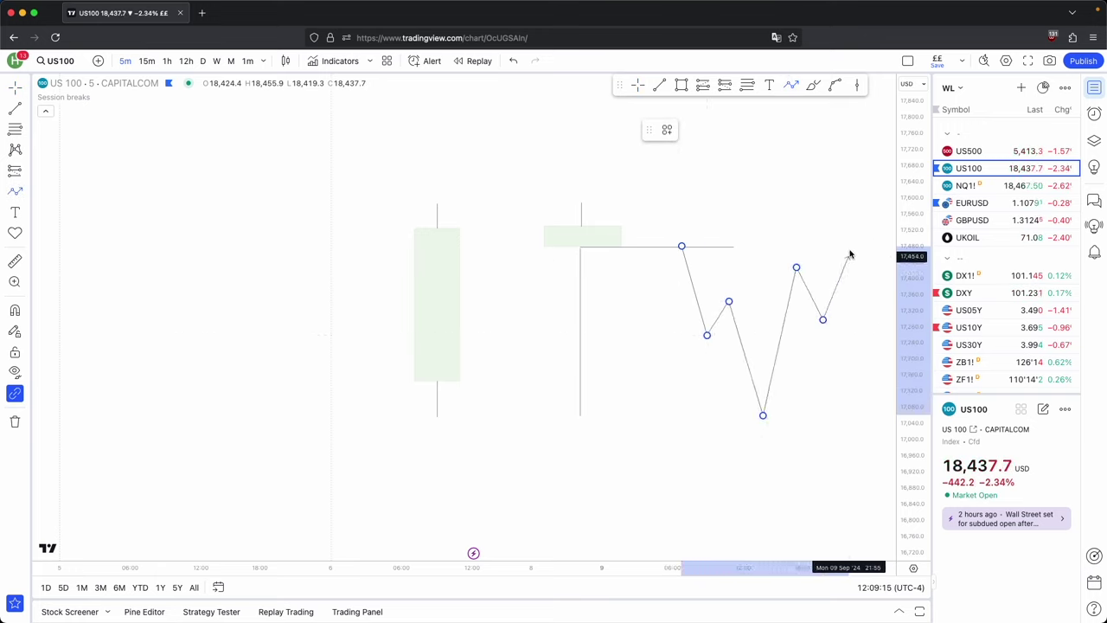
click(851, 209)
Measure the price rise from the zigzag path's lowest point to its arrow tip.
drag(784, 223, 753, 223)
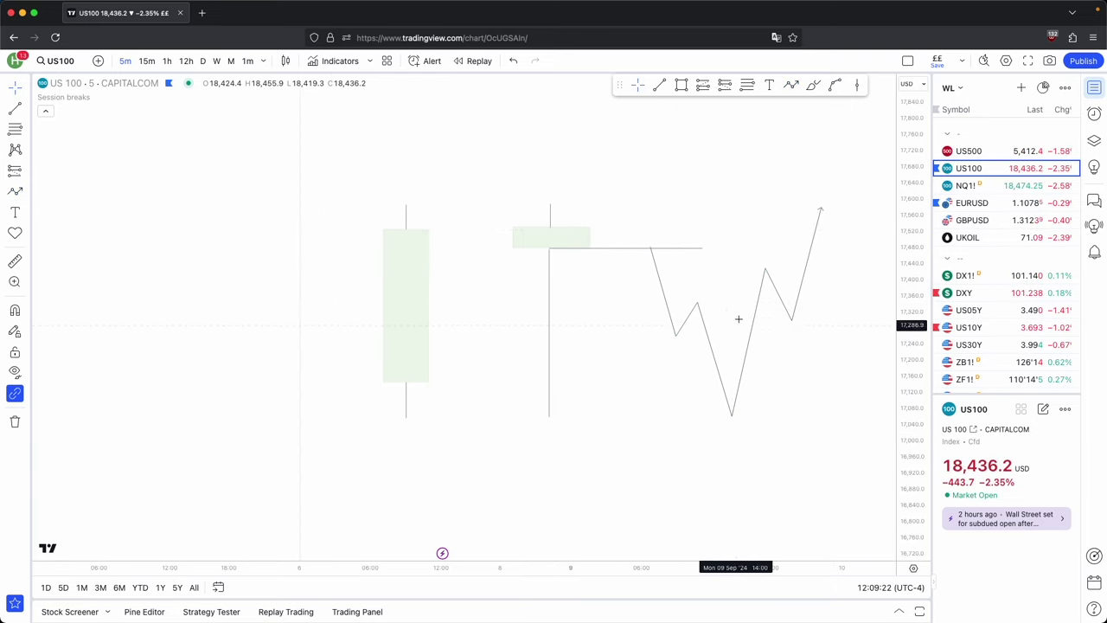
drag(709, 306, 683, 306)
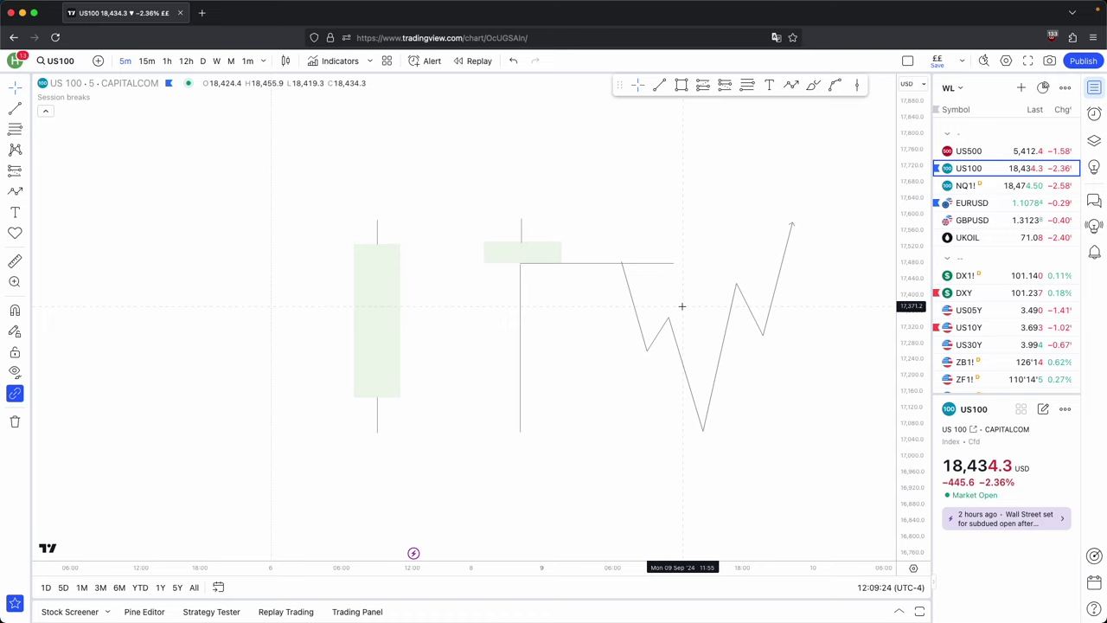
shift+click(712, 432)
click(790, 228)
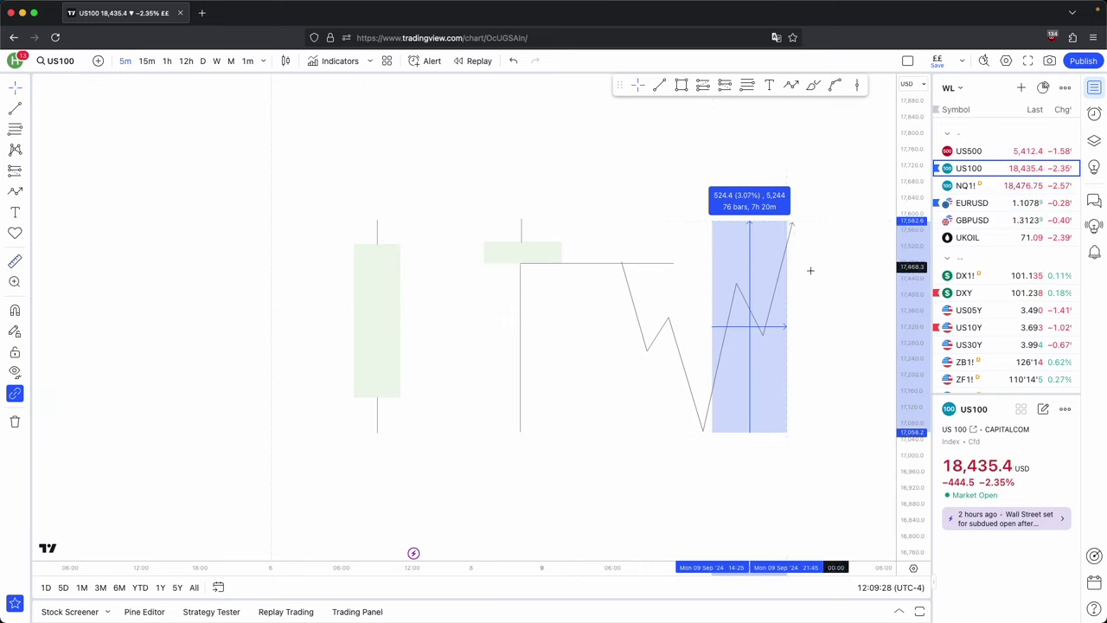
click(531, 236)
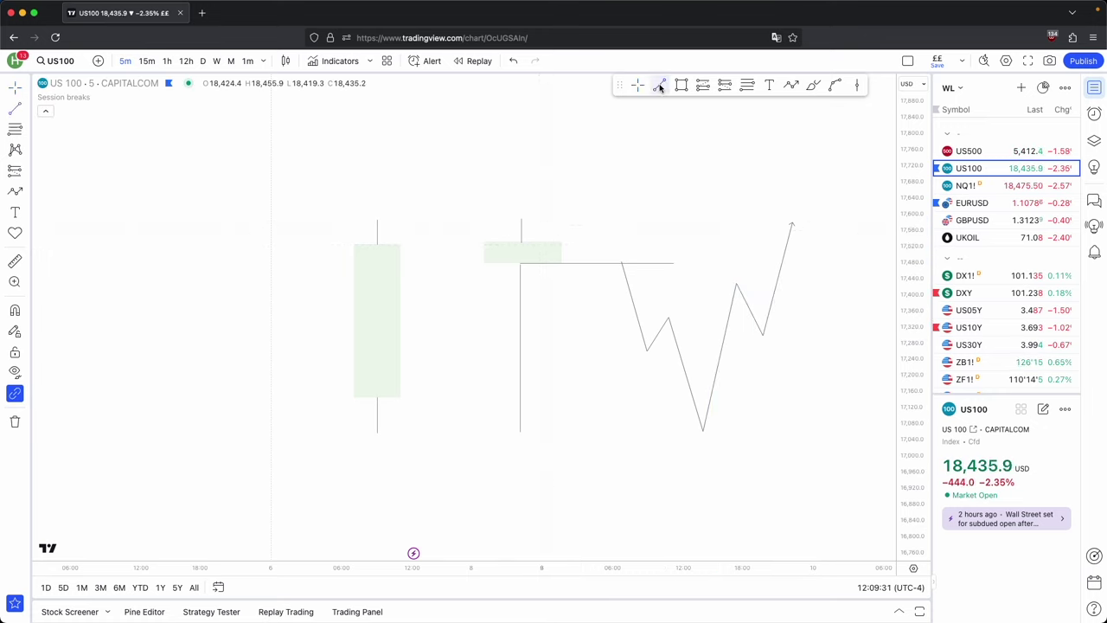
Draw a horizontal line along the small body's upper edge and a short path arrow from the zigzag's tip back down to it.
click(660, 86)
click(526, 243)
click(859, 243)
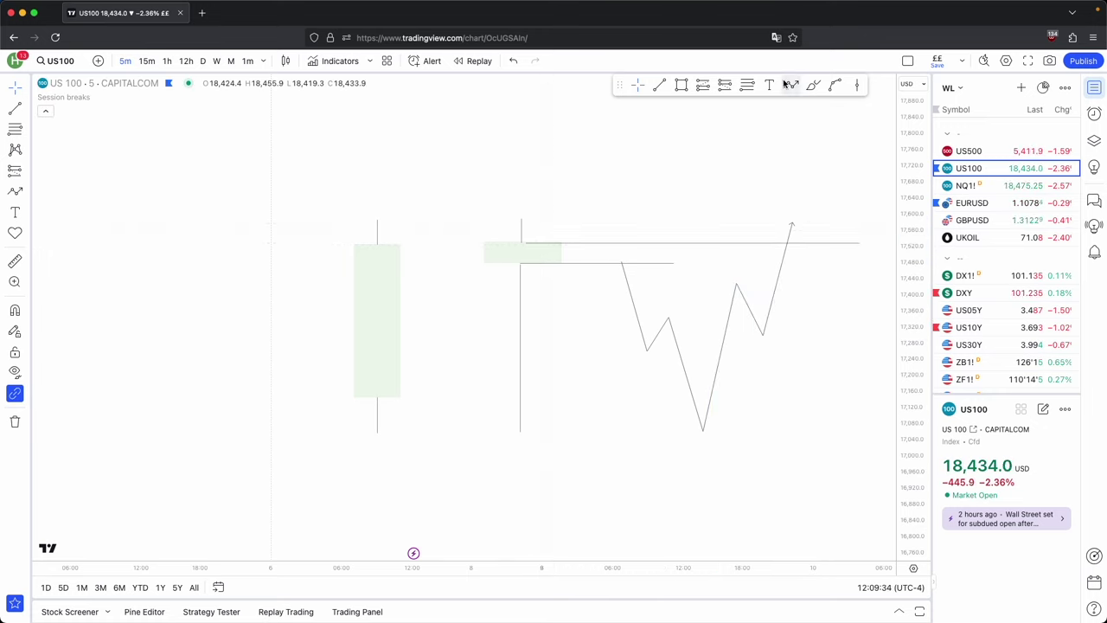
click(788, 85)
click(793, 221)
double_click(806, 241)
click(825, 284)
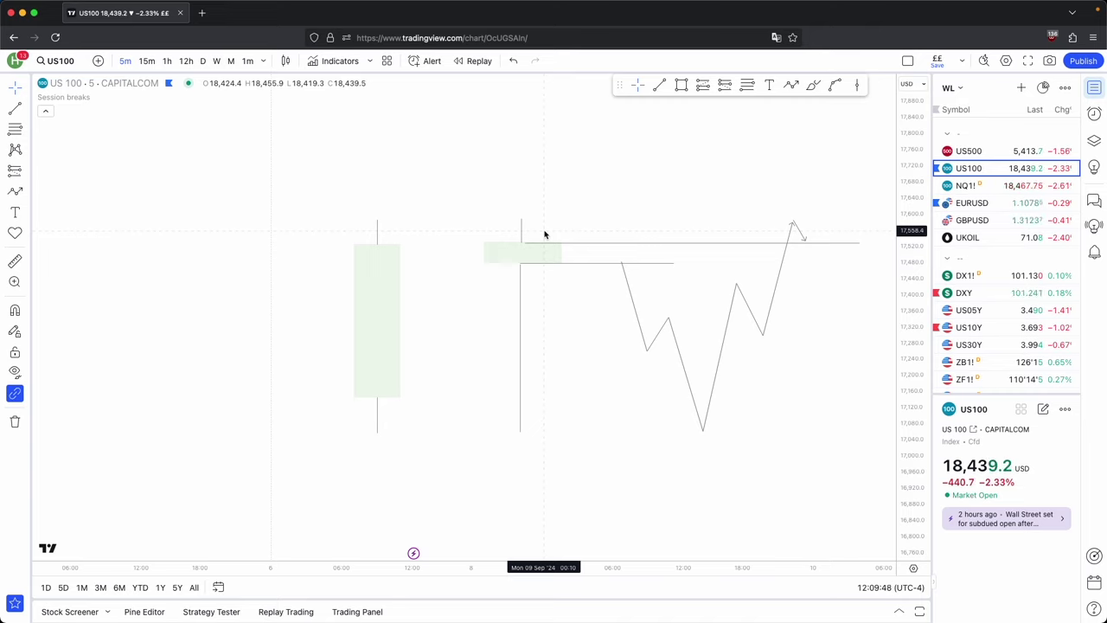
Measure the long lower wick from the small body's lower edge to the wick's low.
click(544, 256)
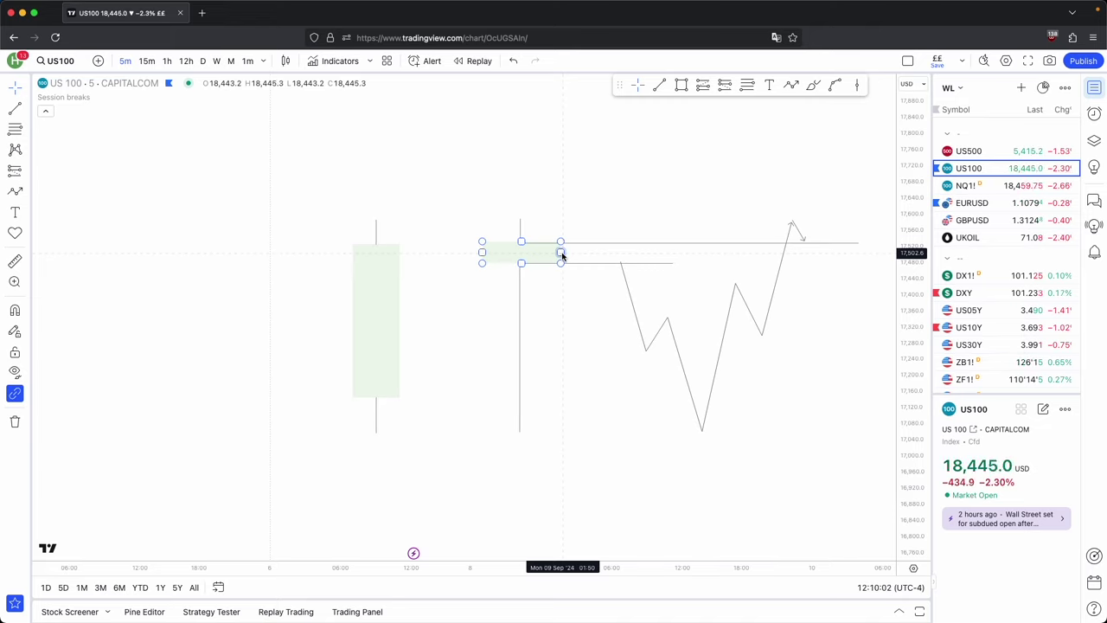
shift+click(496, 265)
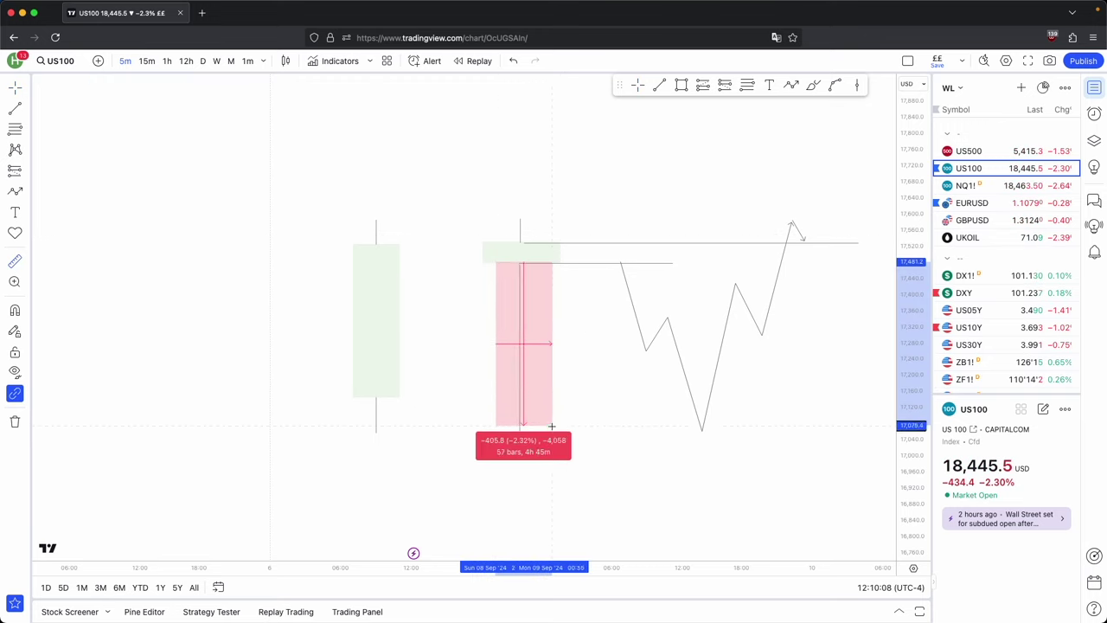
click(485, 250)
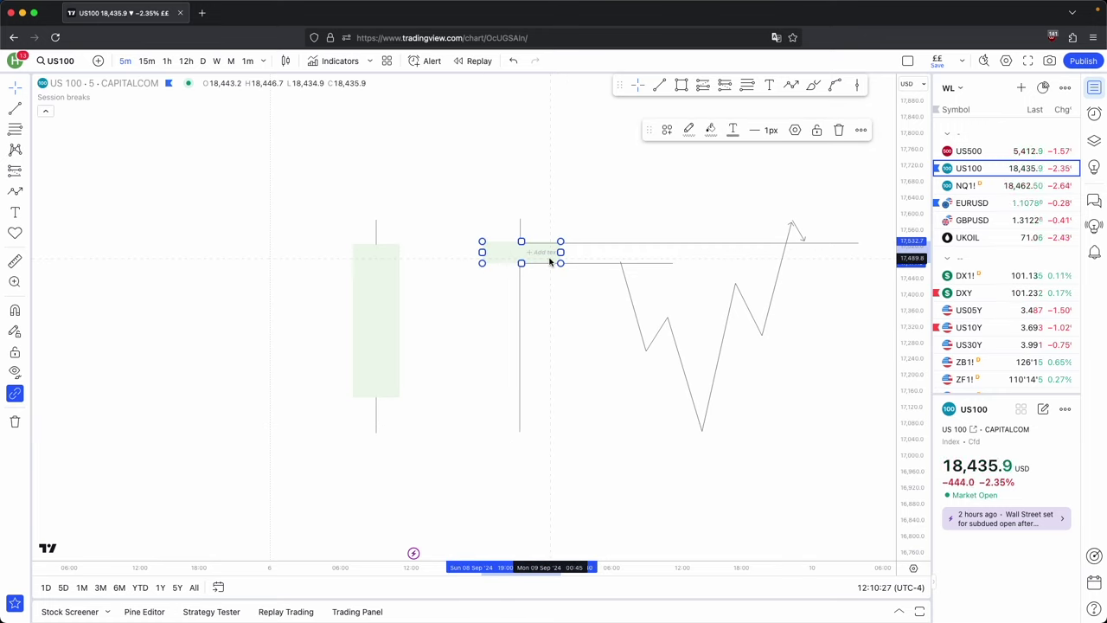
click(553, 287)
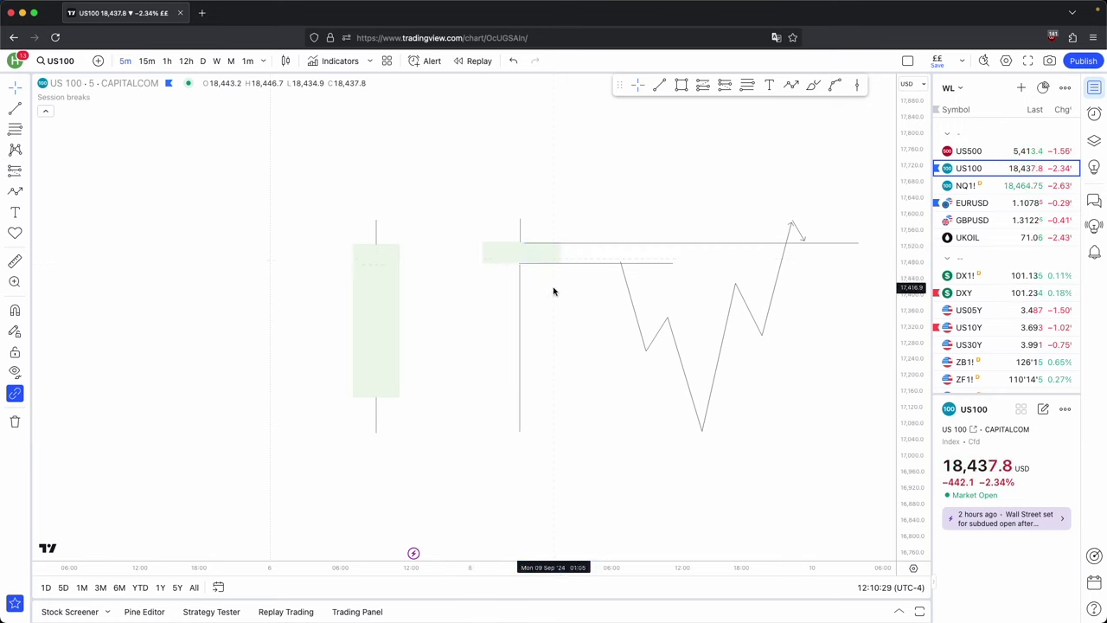
mouse_move(552, 304)
mouse_down()
mouse_move(556, 283)
mouse_move(557, 300)
mouse_up()
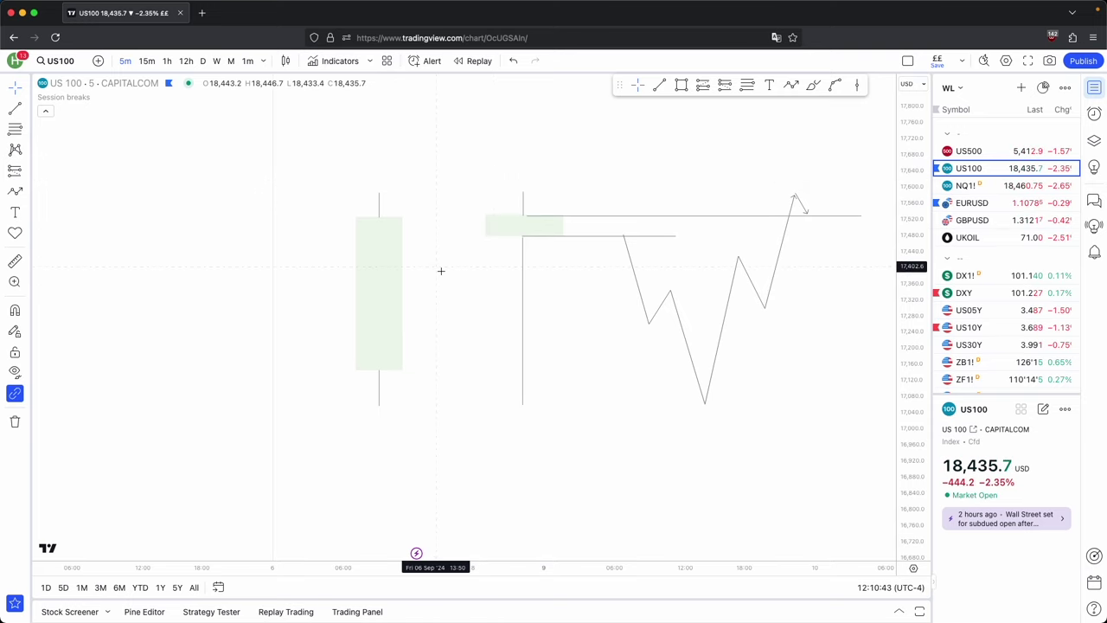
click(403, 338)
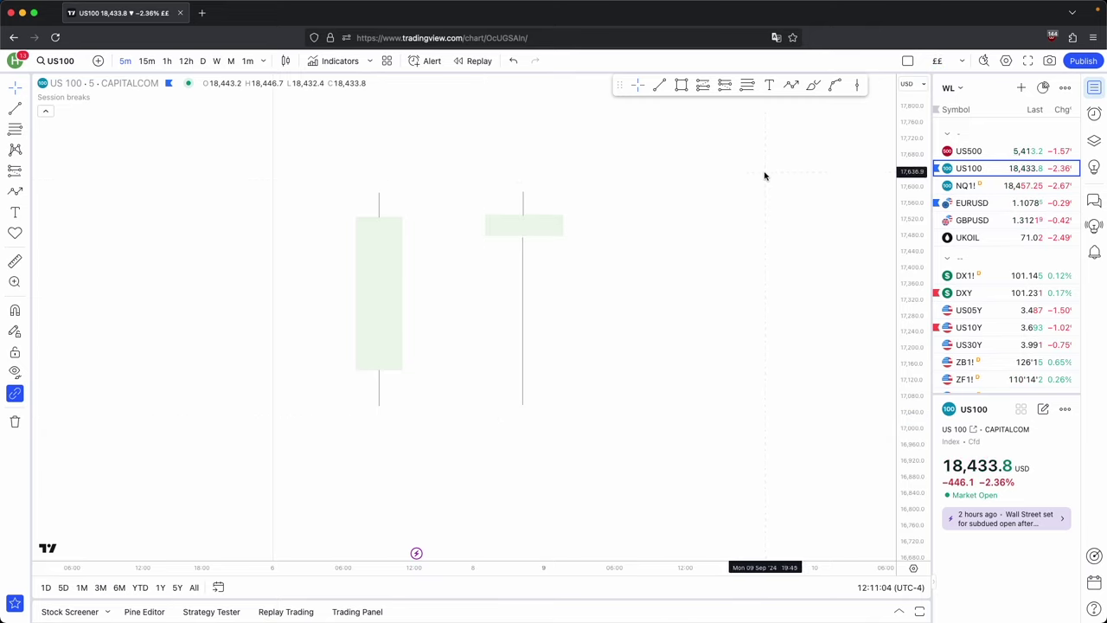
Invert the price scale and delete the large-bodied candle drawing.
right_click(917, 341)
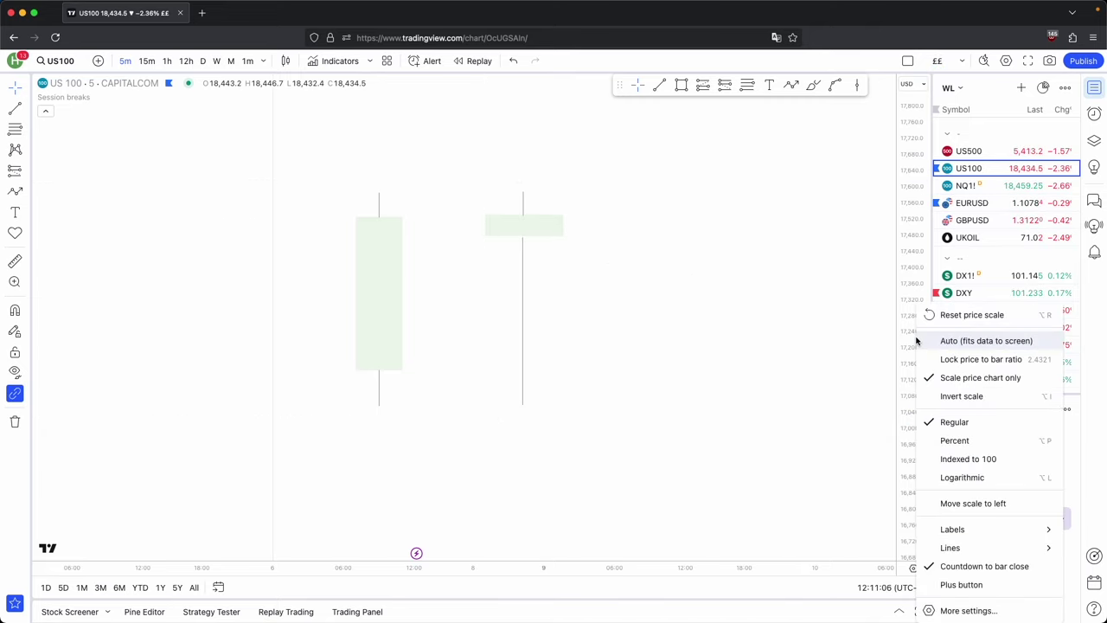
click(956, 395)
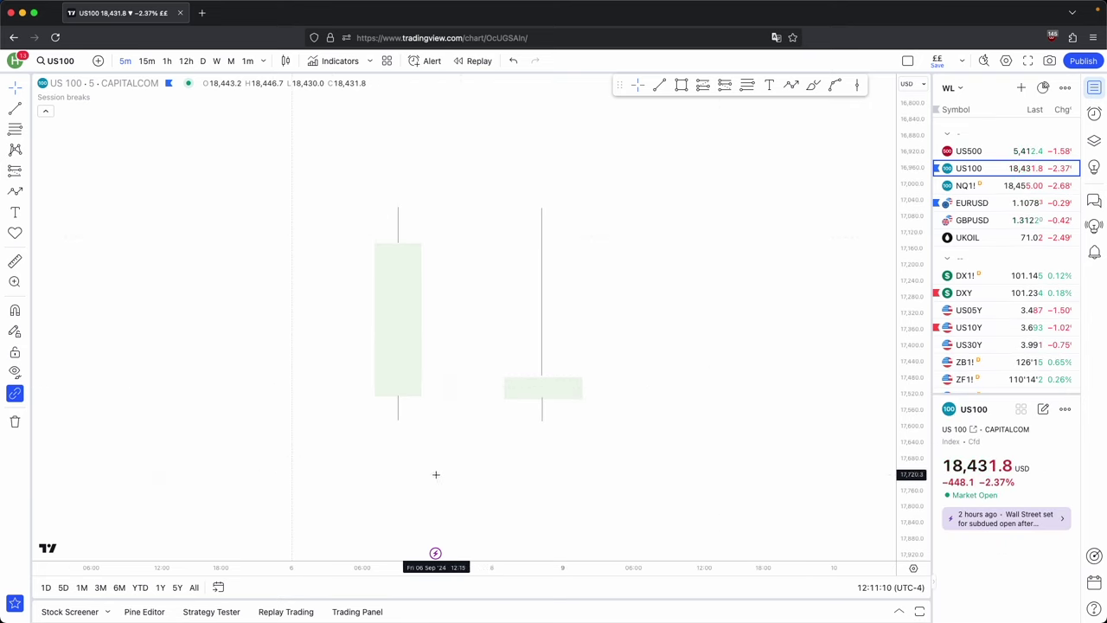
click(400, 378)
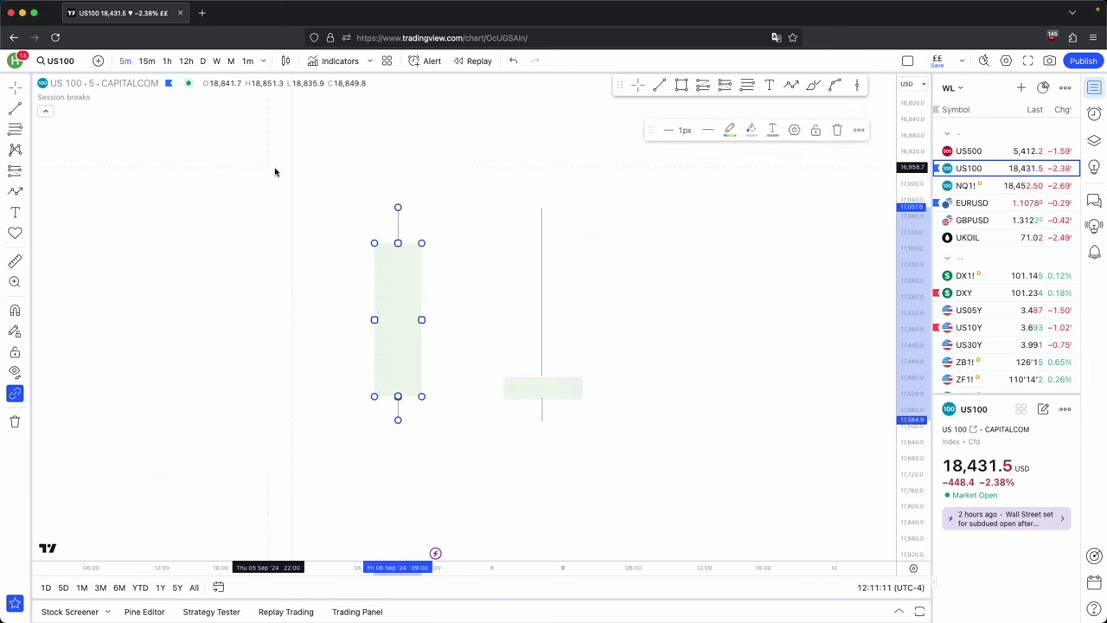
click(839, 133)
Draw a zigzag path that climbs to the candle's body, spikes to the upper wick's tip, falls below the body and retraces briefly.
drag(691, 312, 676, 273)
drag(582, 289, 551, 282)
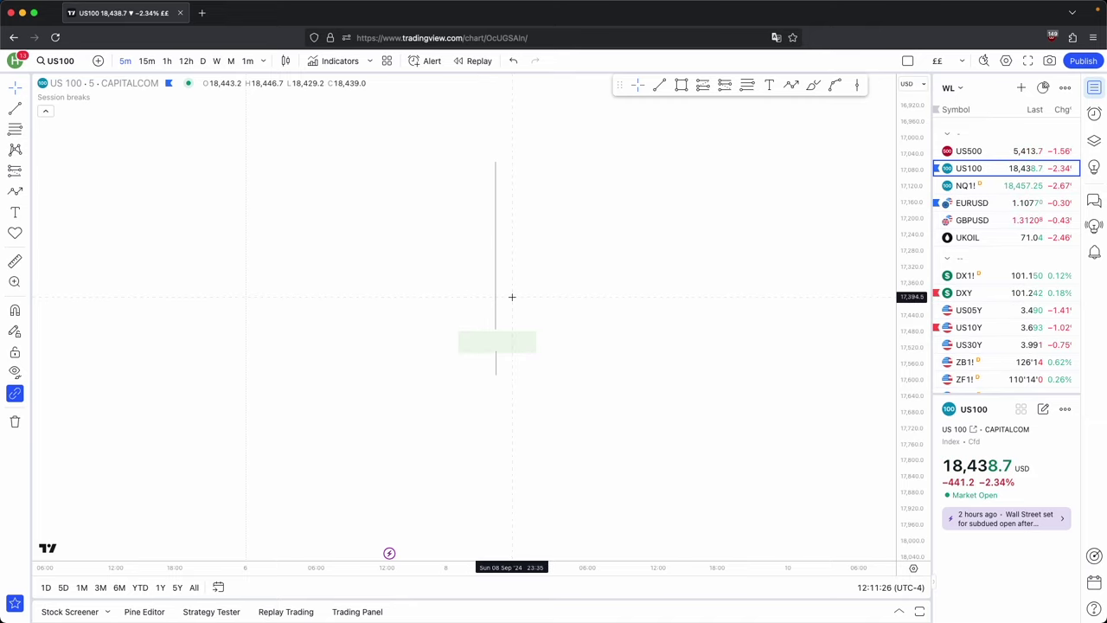
drag(563, 288, 570, 269)
click(790, 85)
click(284, 502)
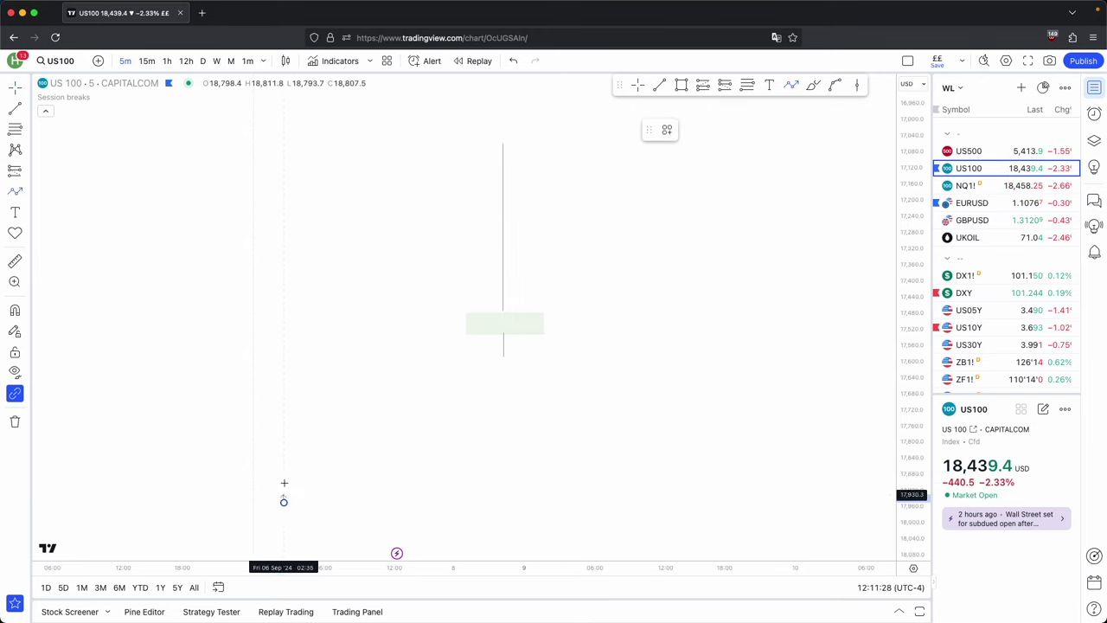
click(317, 348)
click(369, 436)
click(391, 277)
click(452, 362)
click(469, 278)
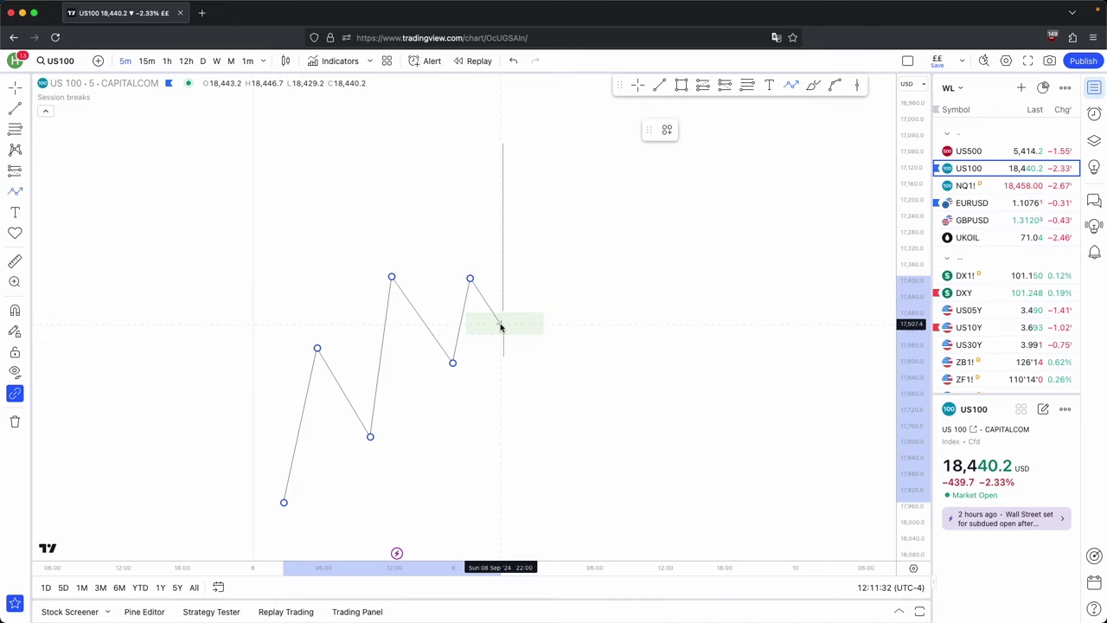
click(500, 315)
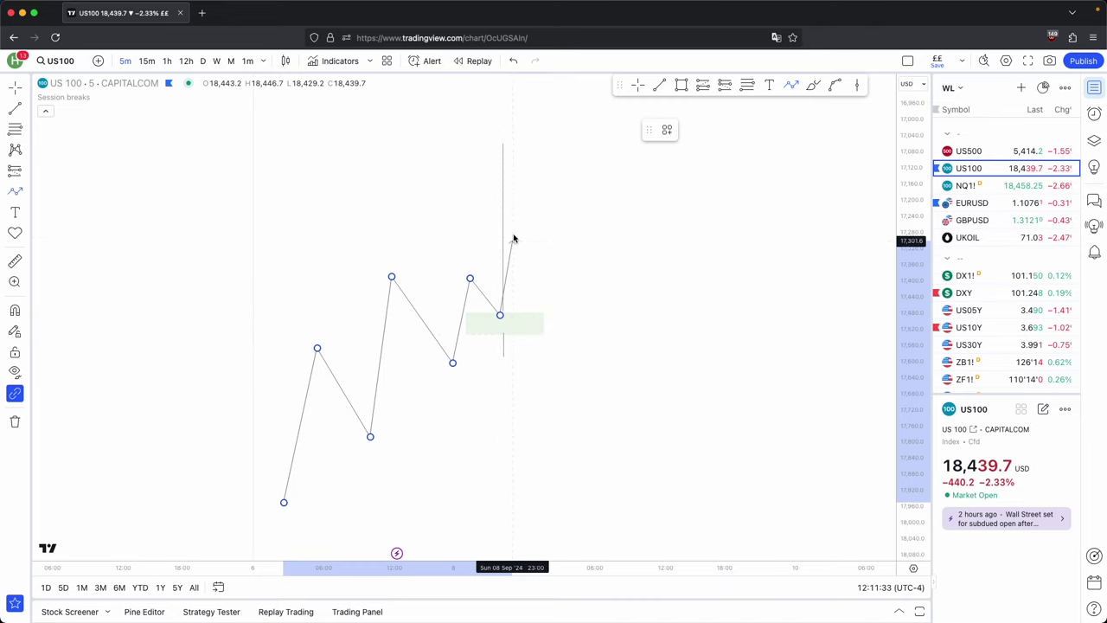
click(515, 143)
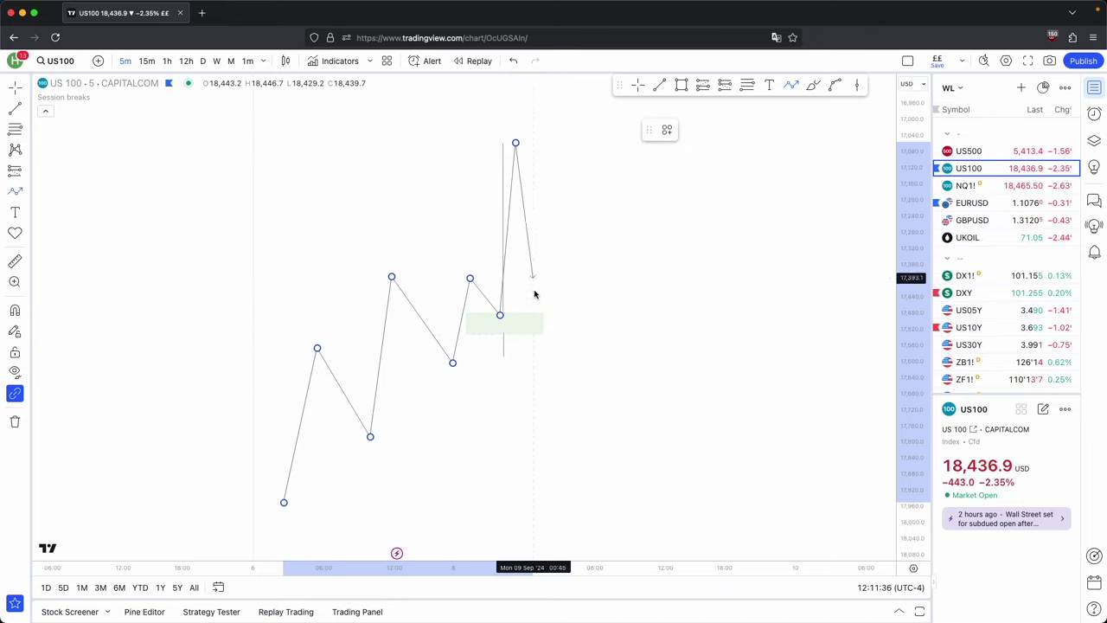
click(556, 354)
click(569, 306)
double_click(582, 337)
click(604, 356)
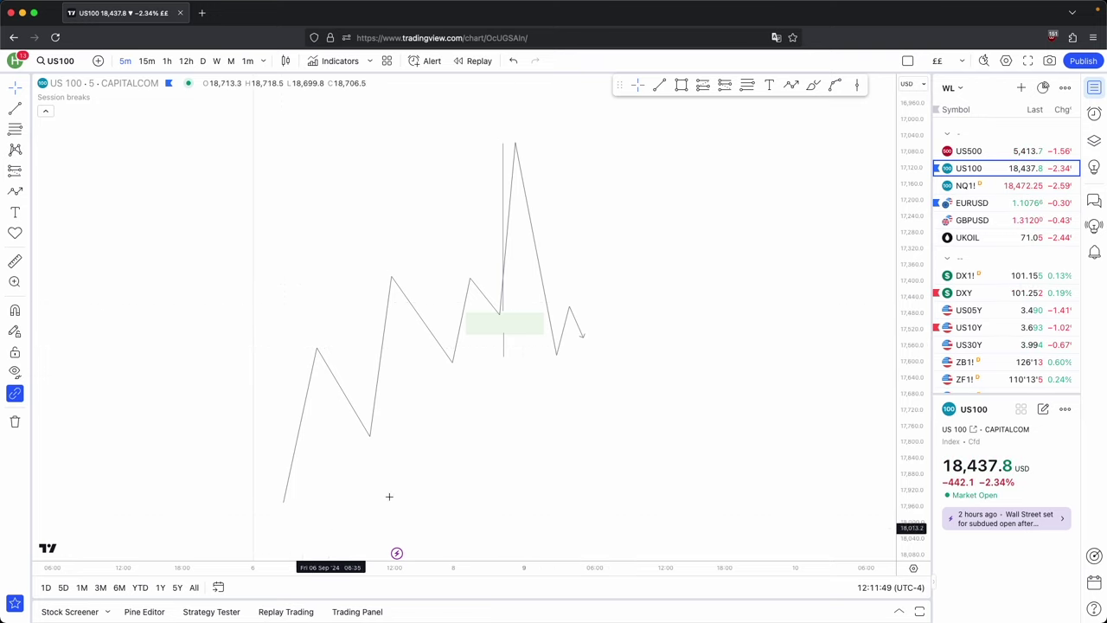
Delete the zigzag path around the small-bodied candle.
click(538, 300)
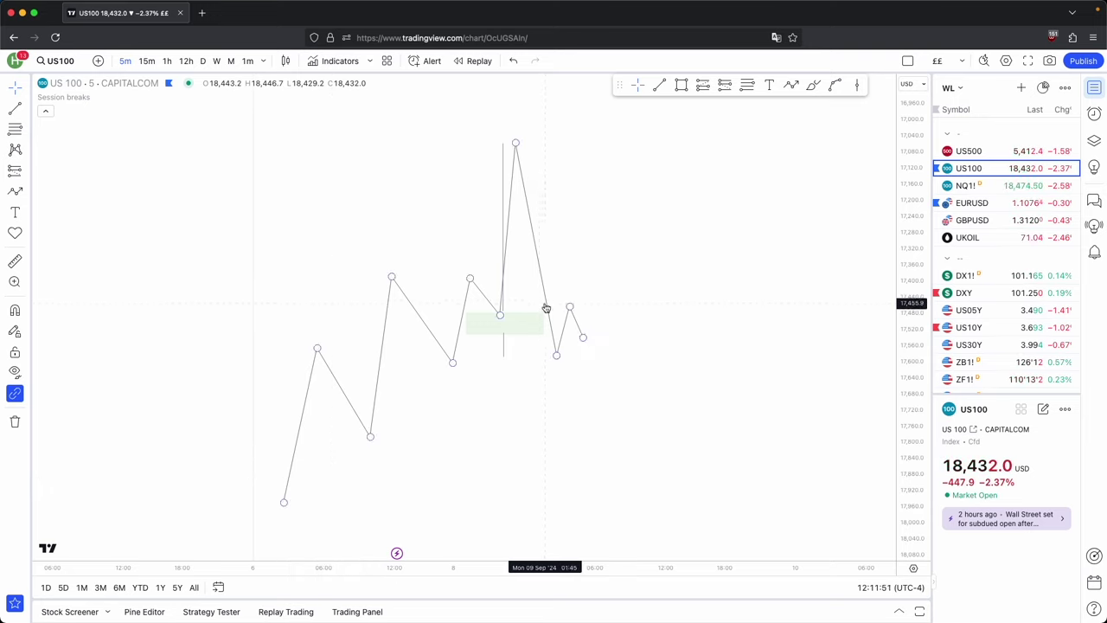
click(816, 129)
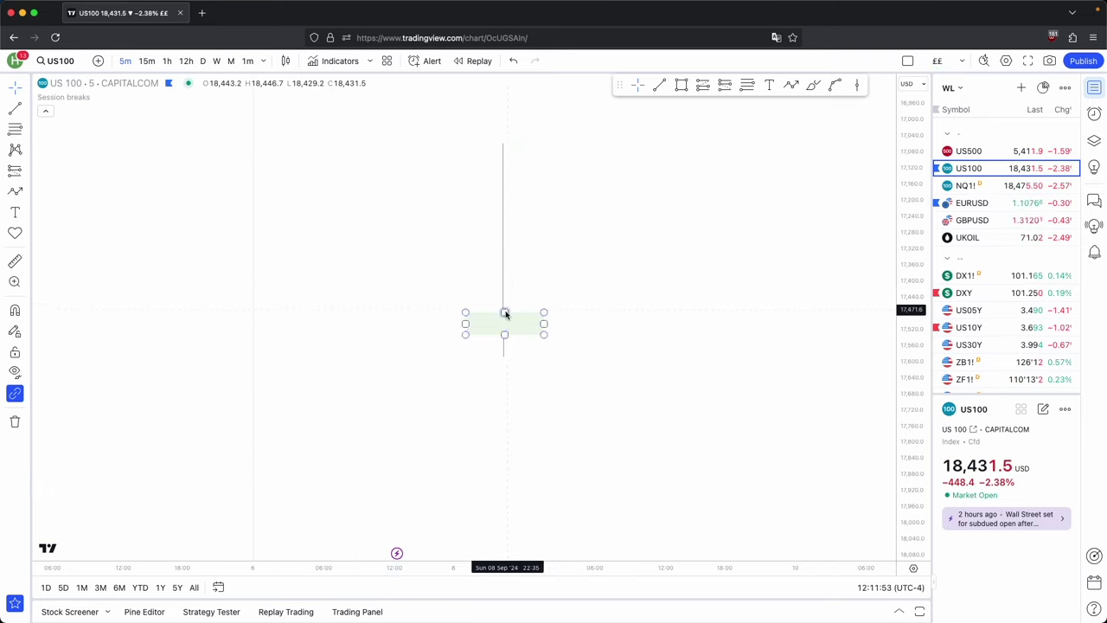
Draw a horizontal trend line across the long upper wick at about 17,224 and apply the saved "Buyside LQ" template to it.
click(659, 84)
click(301, 212)
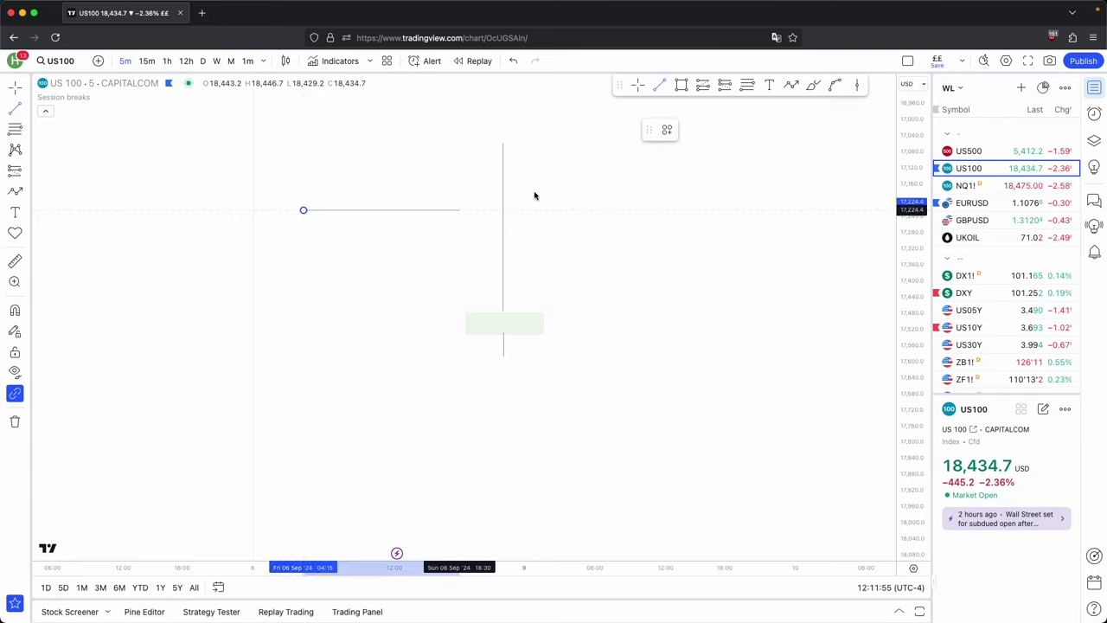
click(652, 210)
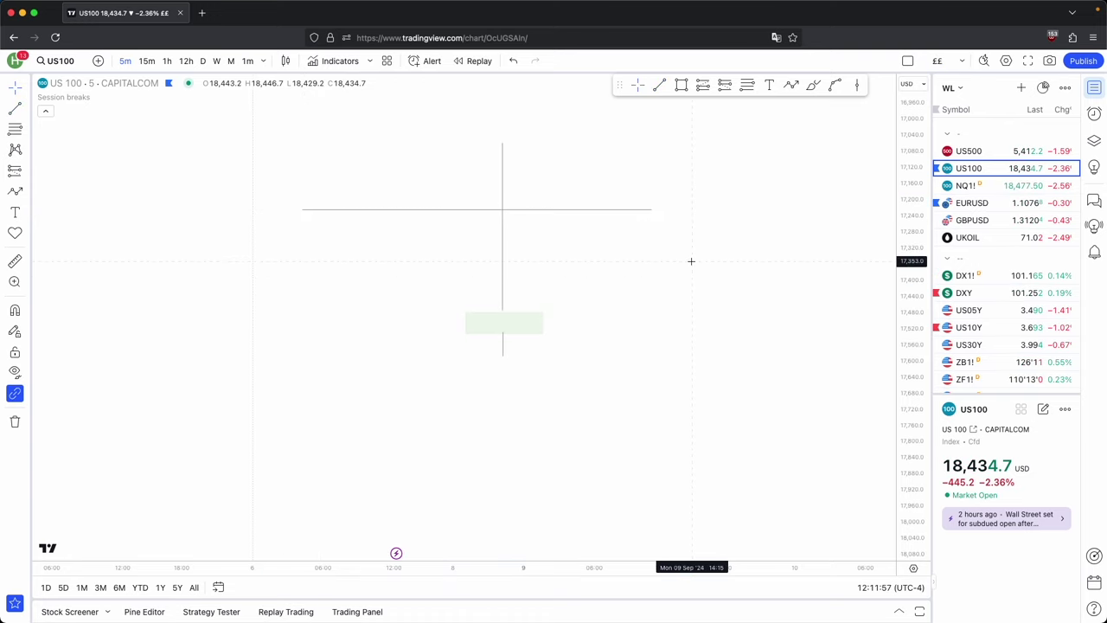
click(640, 210)
click(667, 129)
click(685, 269)
click(685, 270)
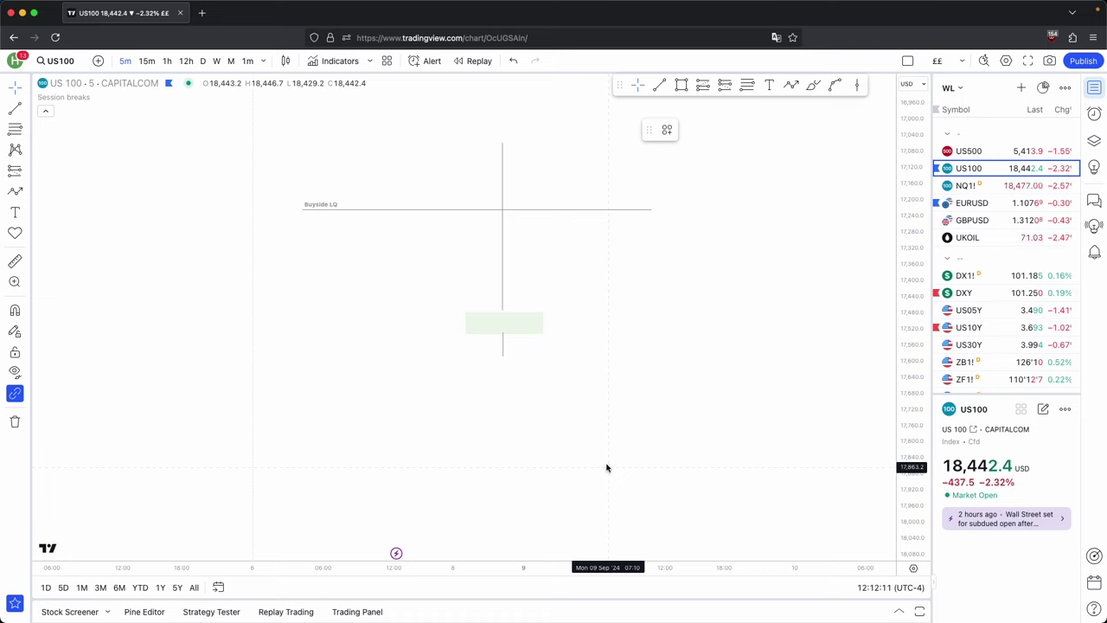
Measure the length of the upper wick above the small-bodied candle's body.
shift+click(537, 311)
click(558, 144)
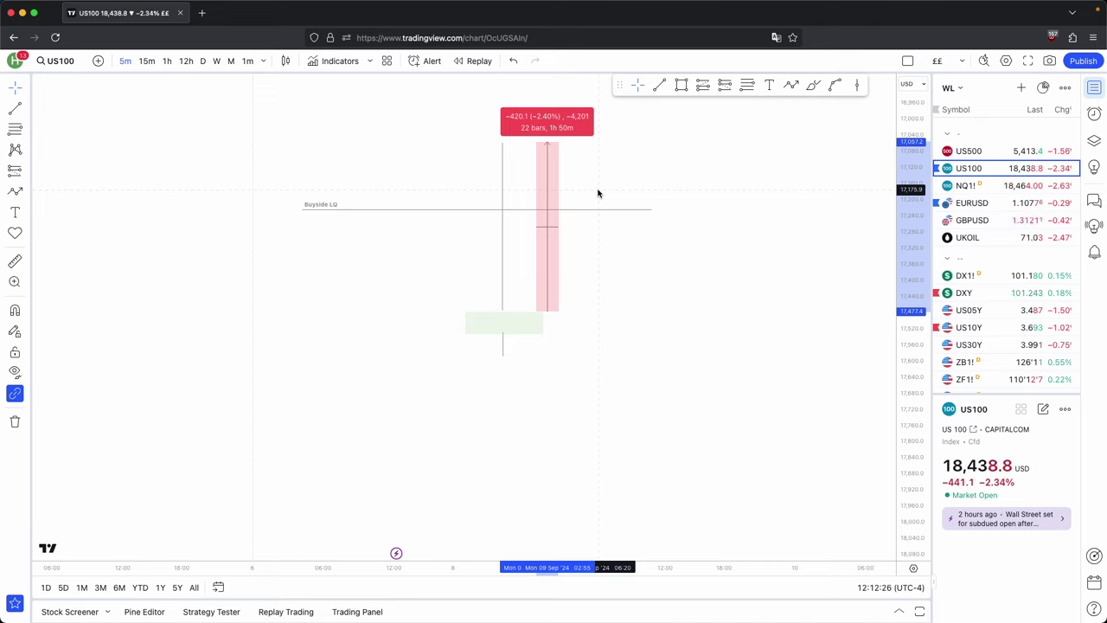
click(601, 250)
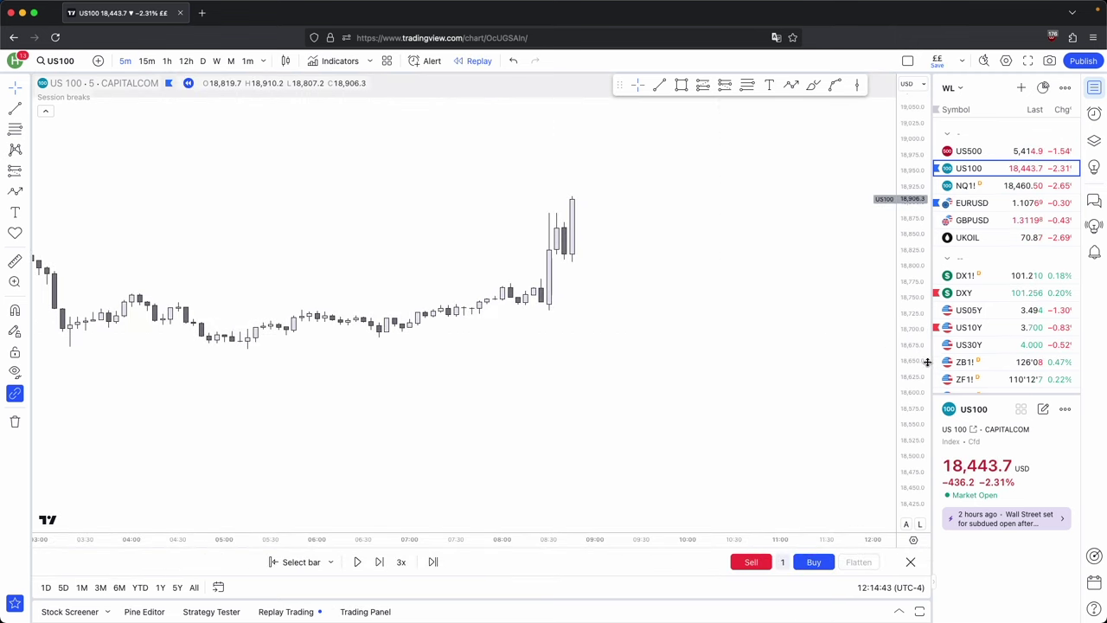
Draw a short horizontal trend line at the open of the large 08:30 bullish candle, at about 18,739.
drag(911, 392, 895, 302)
drag(654, 280, 669, 314)
scroll(597, 326, up, 2)
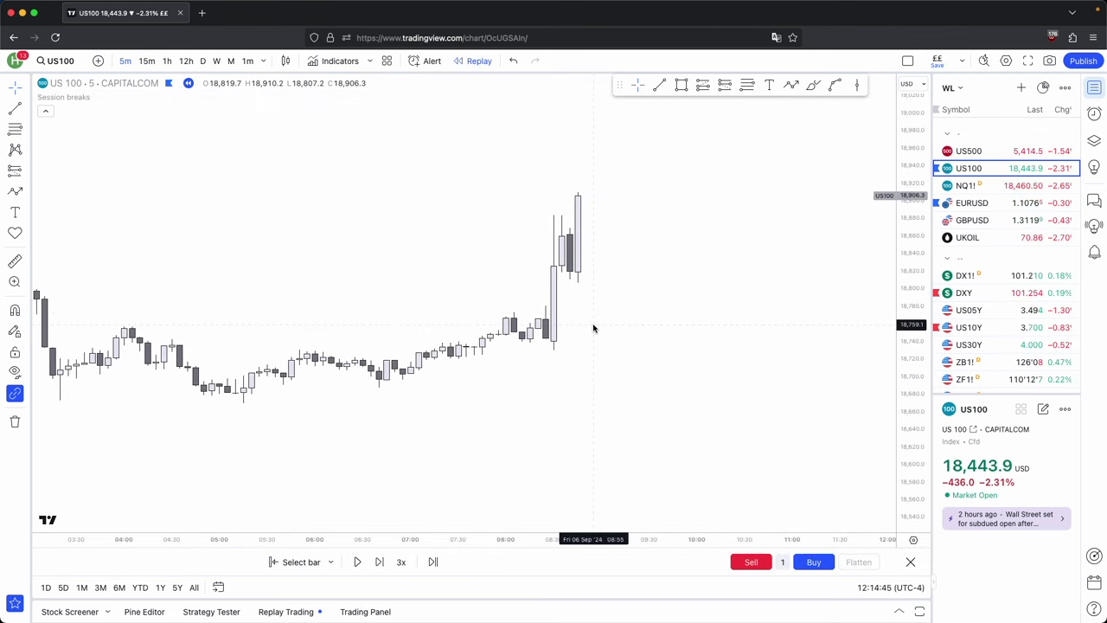
scroll(592, 329, up, 1)
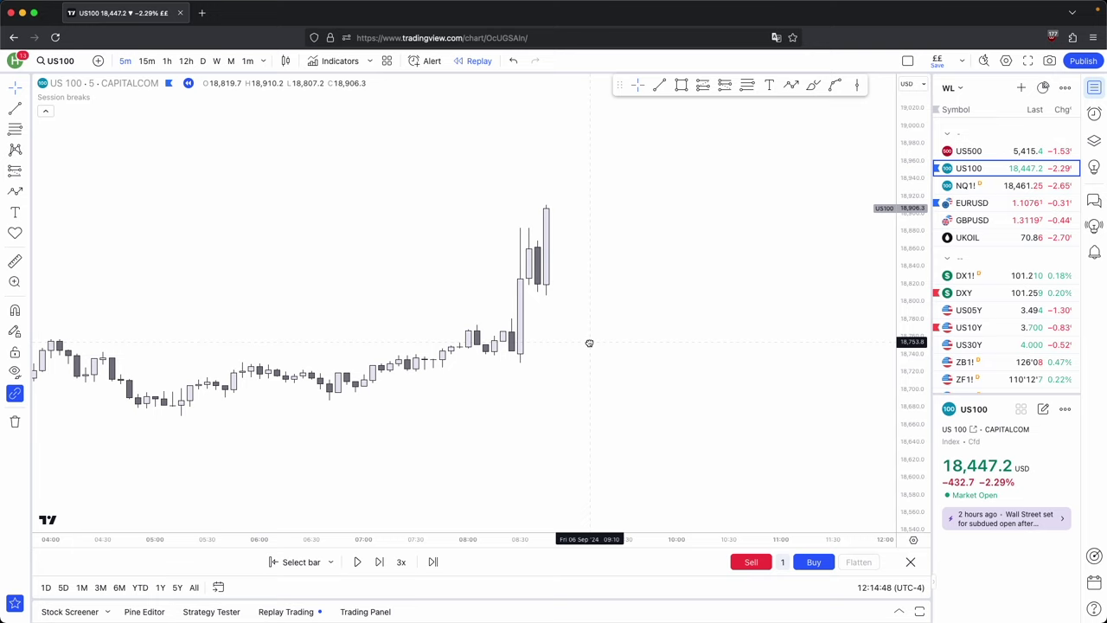
scroll(593, 350, up, 2)
super+click(490, 387)
shift+click(546, 388)
drag(912, 462, 912, 383)
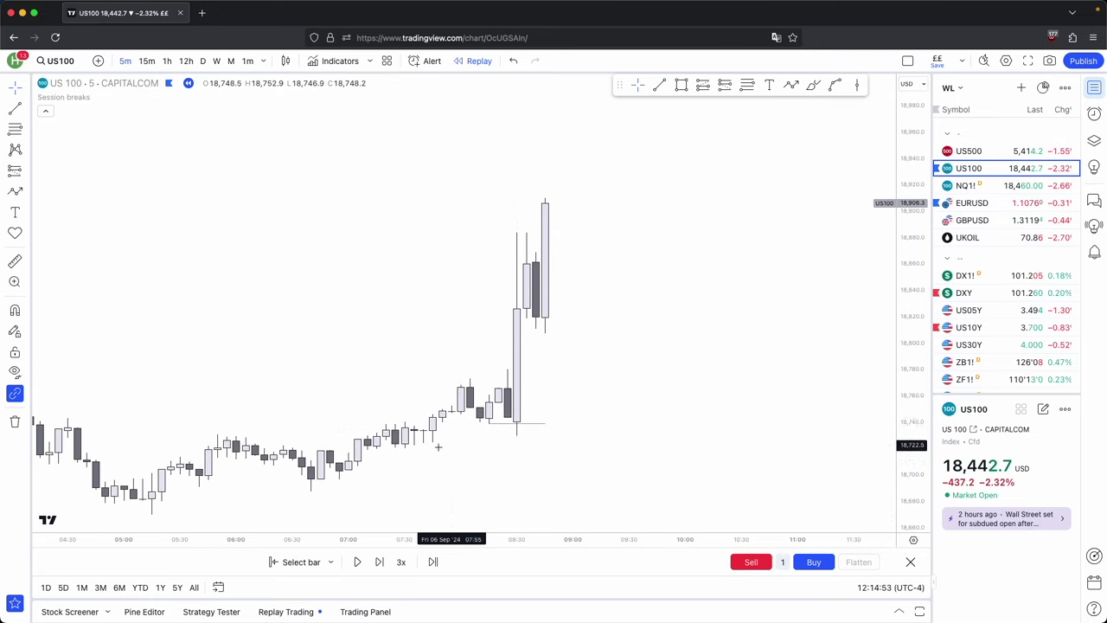
Mark the gap on the 08:30 candle from 18,780.5 to 18,819.0 with a rectangle reaching about 09:55, and apply a saved grey template.
click(682, 85)
super+click(508, 372)
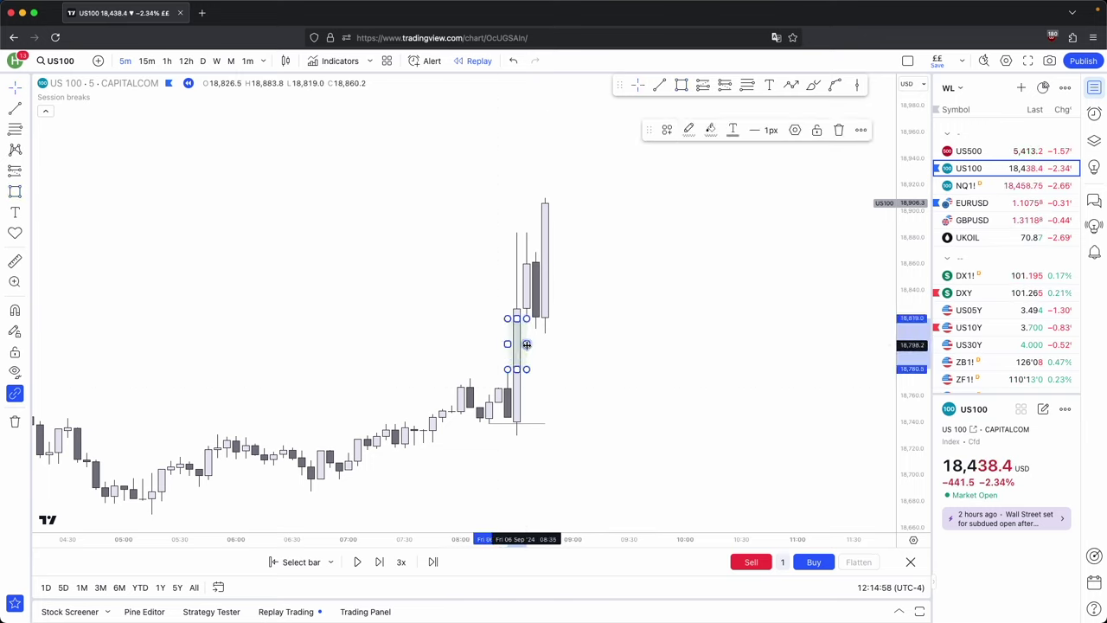
drag(527, 343, 676, 344)
click(667, 129)
click(677, 274)
click(683, 267)
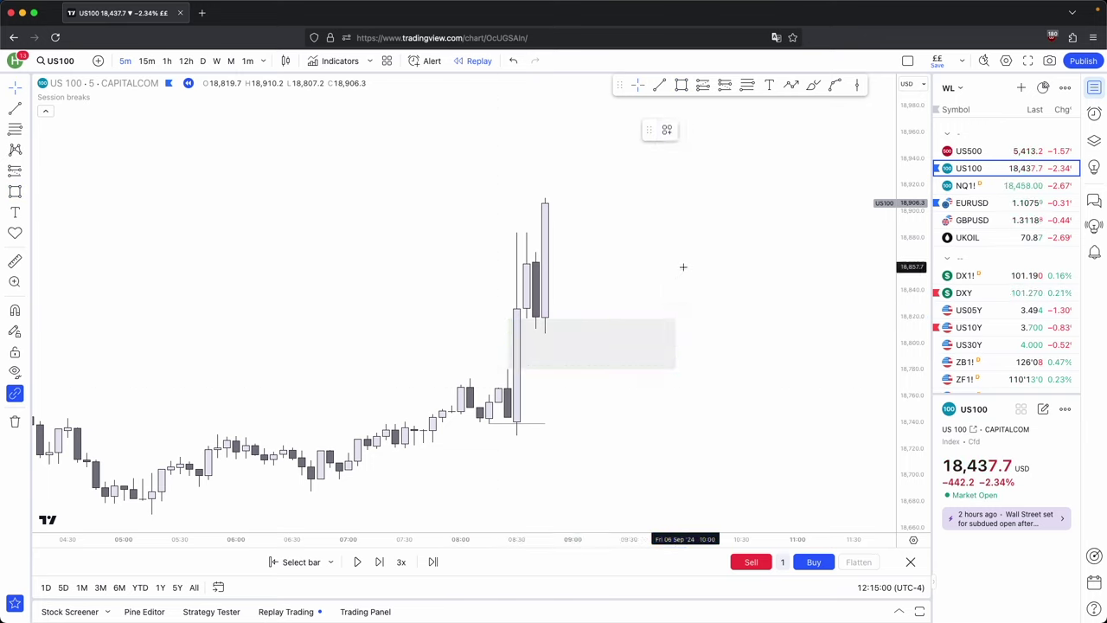
drag(682, 267, 578, 268)
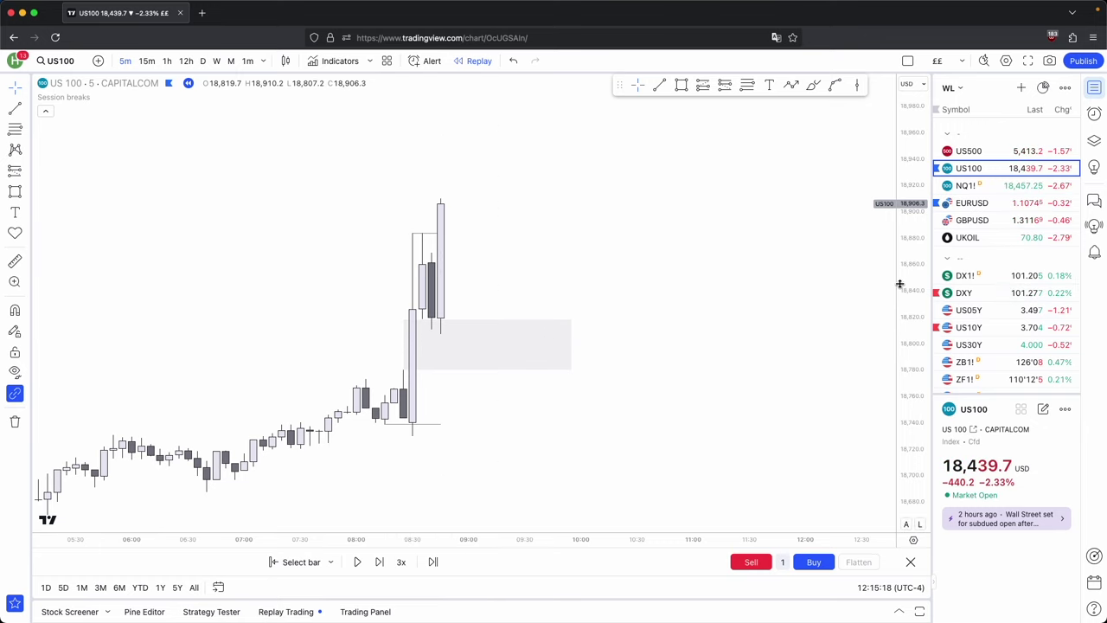
Examine the large 08:30 candle with its marked open, upper wick and shaded gap against the surrounding price action.
drag(901, 285, 903, 344)
scroll(645, 364, left, 2)
scroll(554, 346, right, 2)
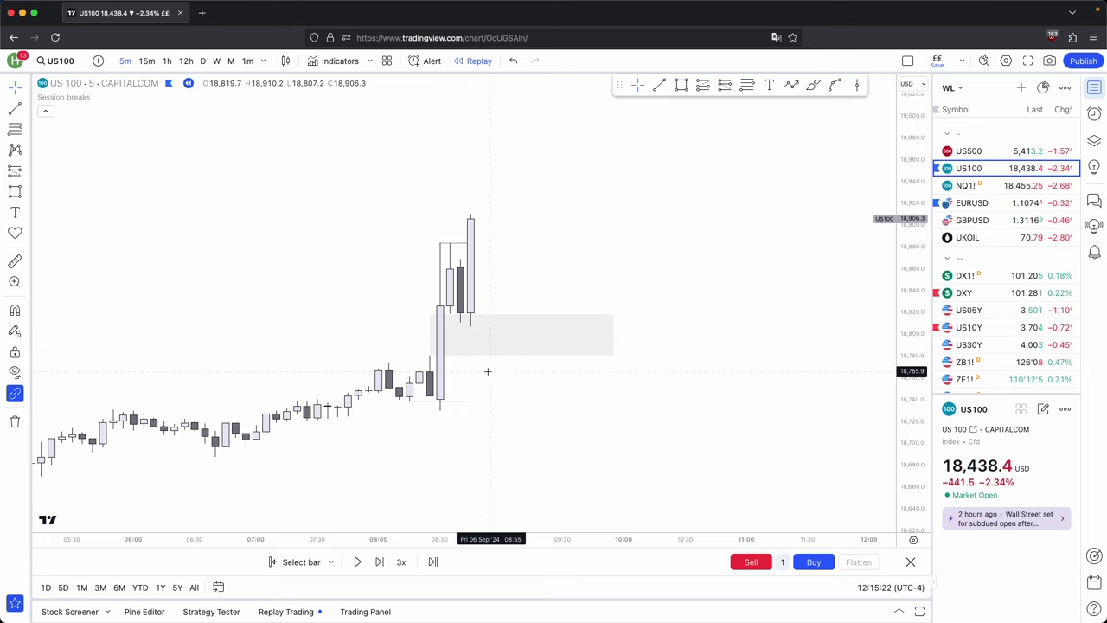
scroll(488, 371, left, 2)
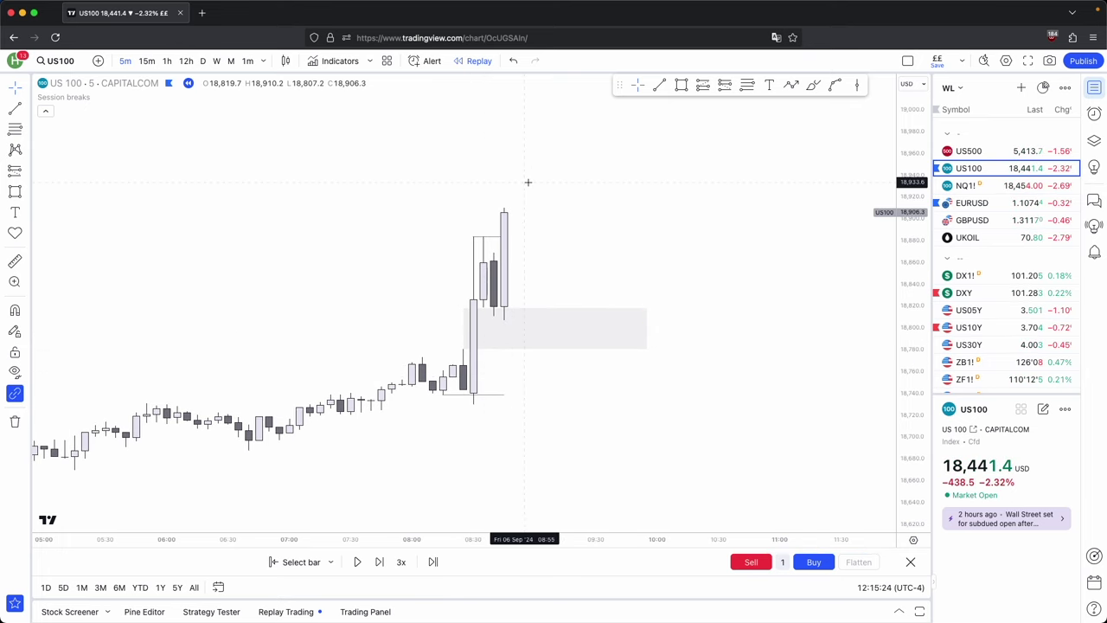
scroll(545, 204, left, 1)
scroll(564, 225, left, 3)
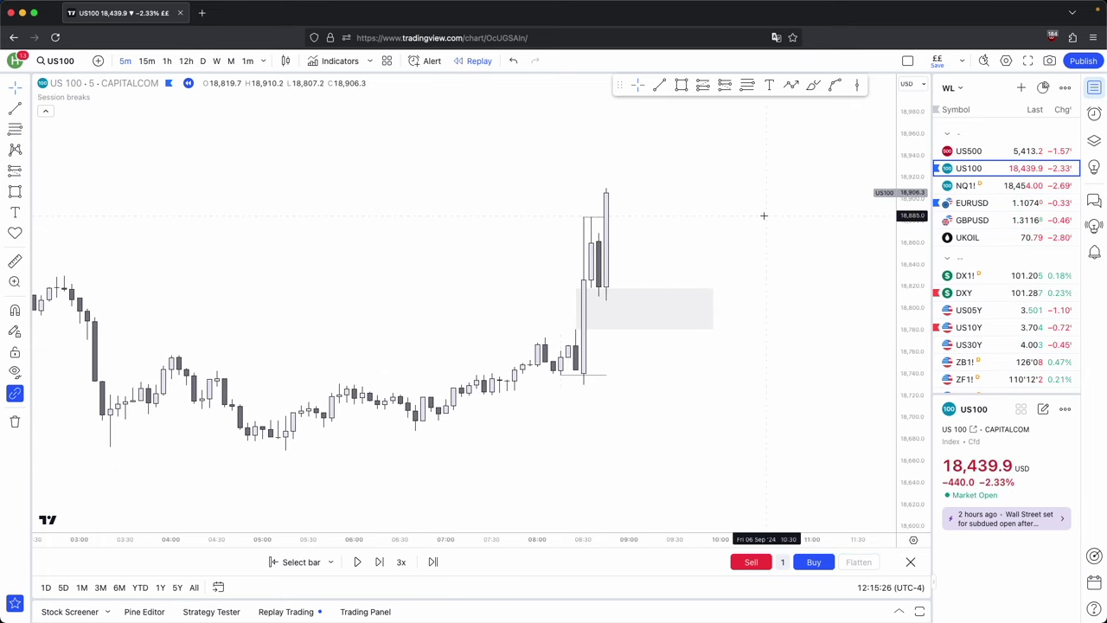
scroll(593, 228, right, 3)
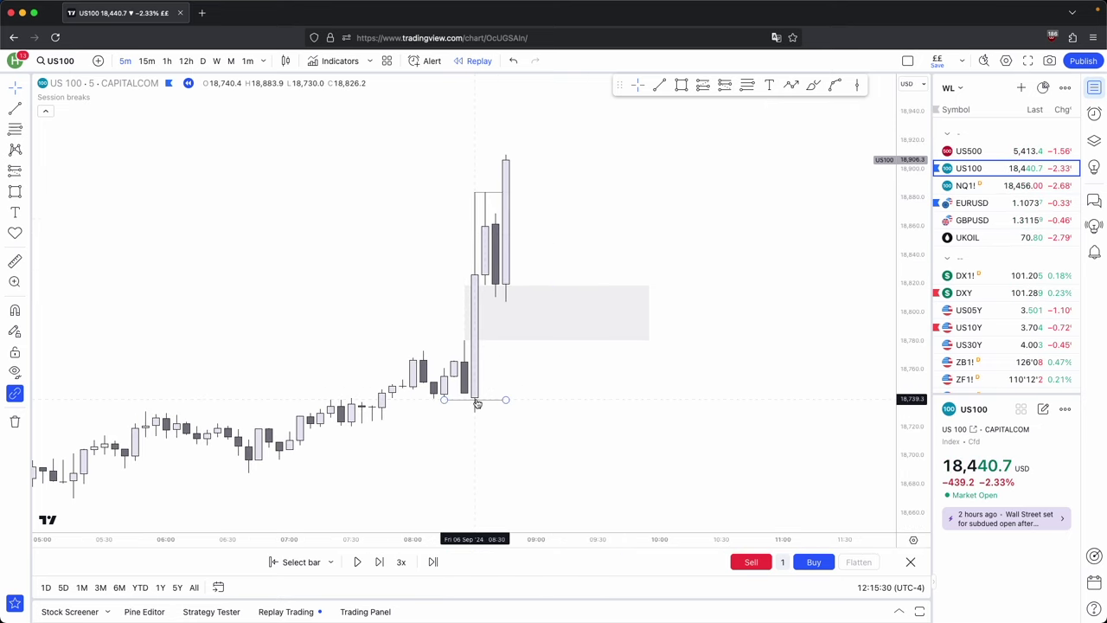
drag(542, 381, 558, 378)
scroll(551, 376, up, 1)
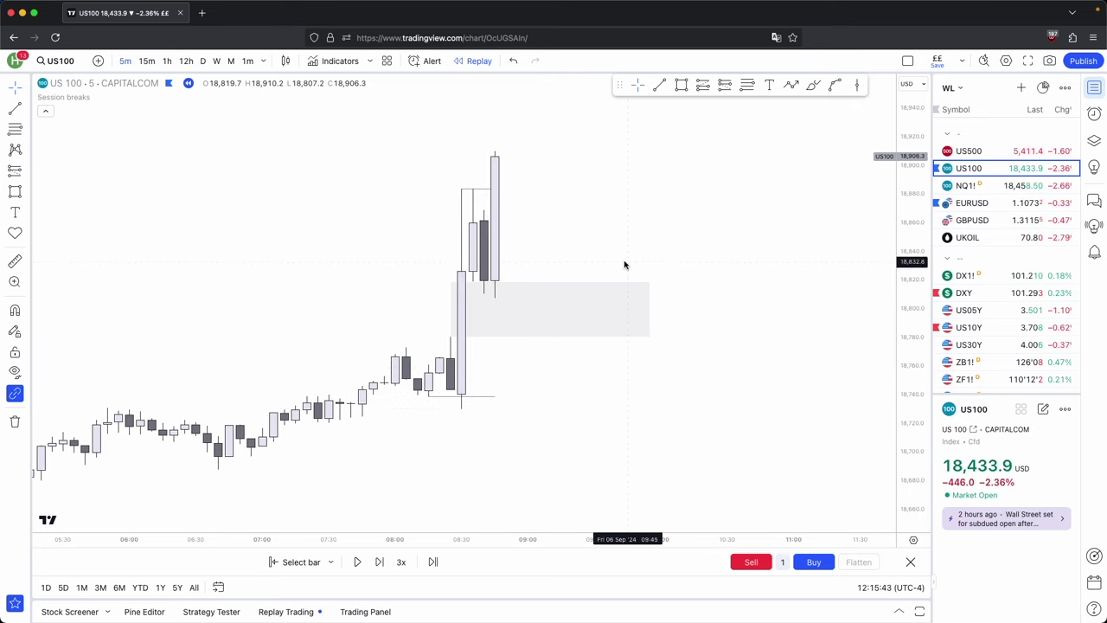
drag(625, 262, 658, 284)
scroll(635, 295, up, 1)
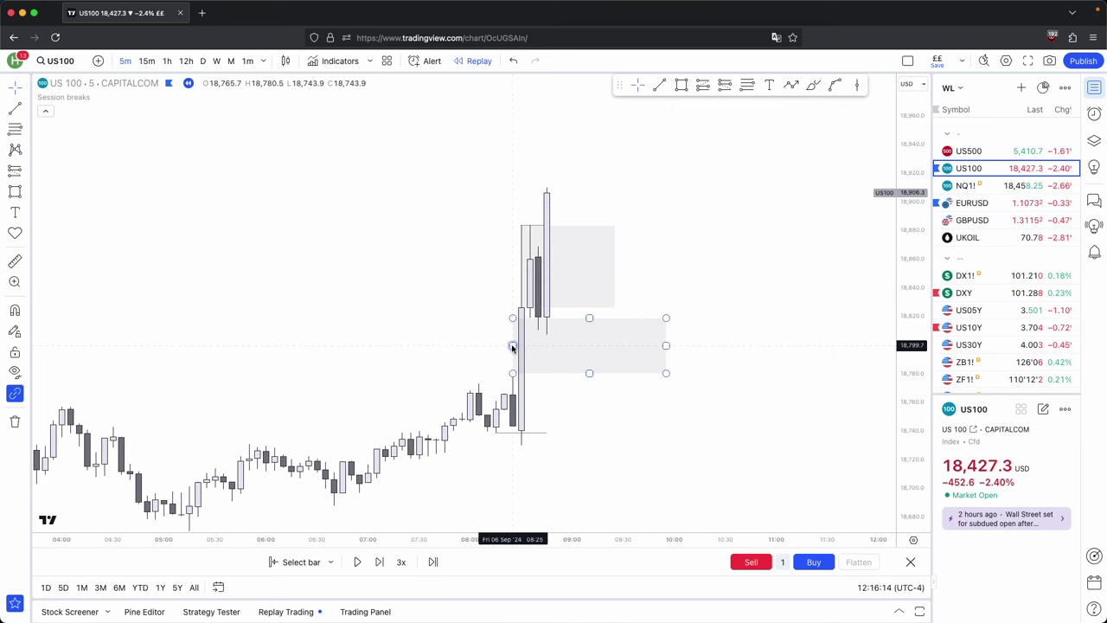
Delete the shaded rectangle and horizontal line marking the 08:30 candle's upper wick.
drag(691, 307, 478, 205)
click(602, 254)
key(Delete)
Advance the replay nine bars, one at a time, to the 09:30 candle.
scroll(604, 264, up, 2)
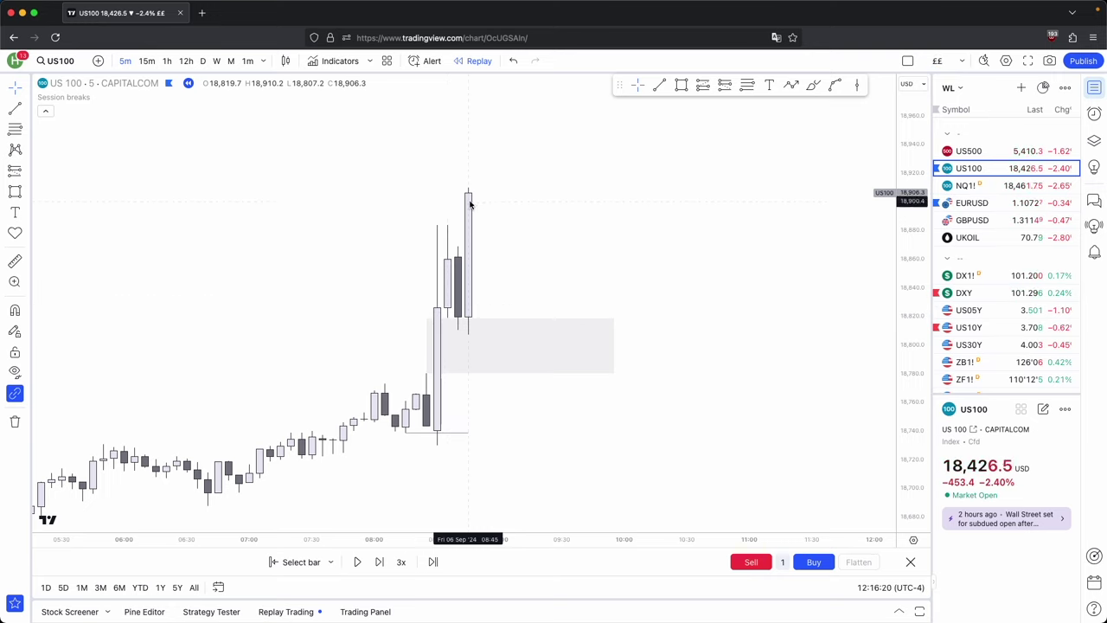
click(377, 562)
click(377, 562)
click(378, 563)
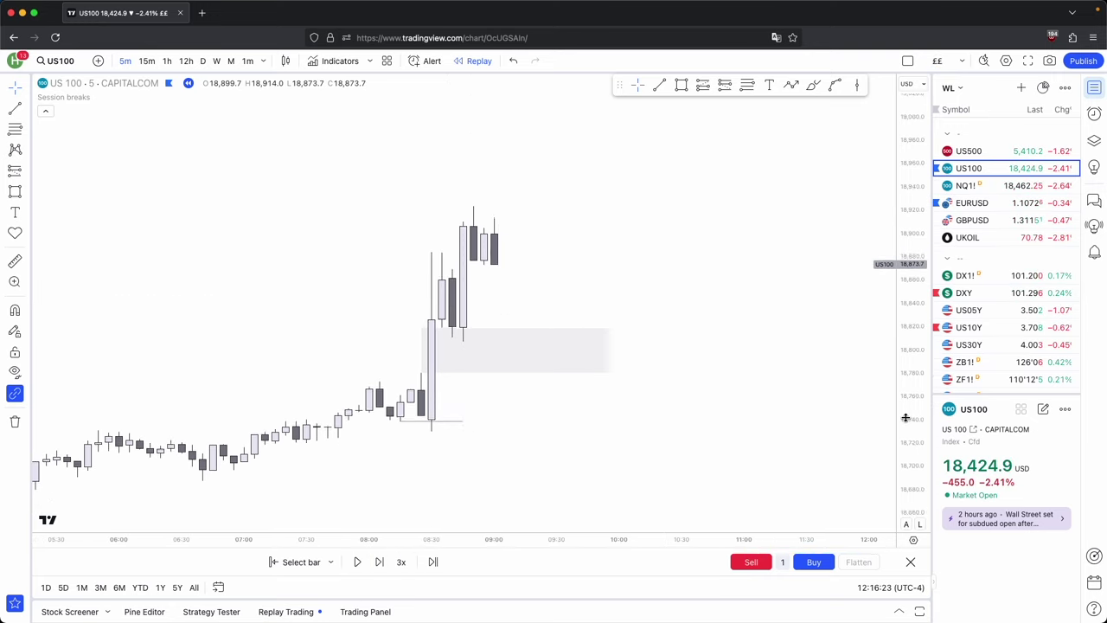
click(378, 564)
click(378, 564)
click(378, 564)
click(379, 564)
click(379, 563)
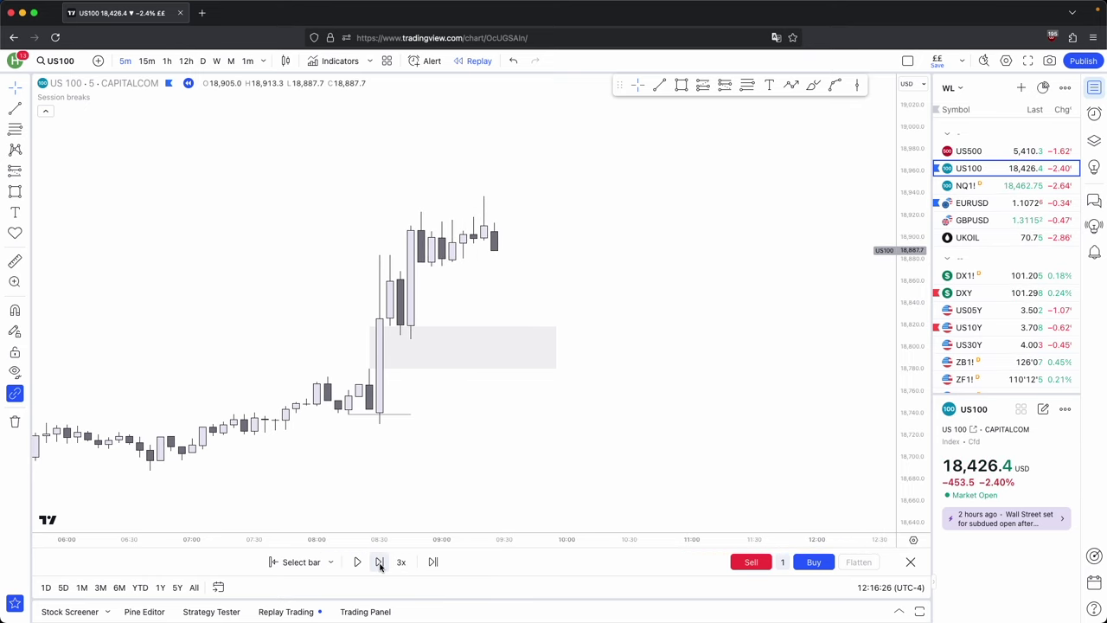
click(379, 563)
Measure across the consolidating candles above the 08:30 move.
shift+click(400, 208)
click(490, 266)
drag(555, 240, 587, 253)
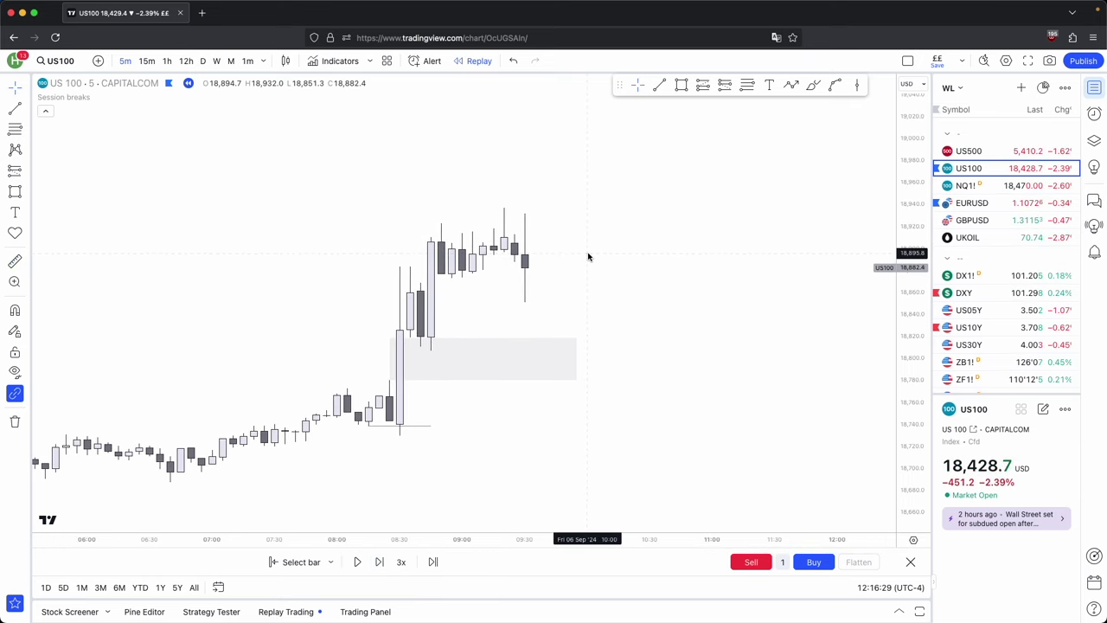
click(659, 84)
click(441, 223)
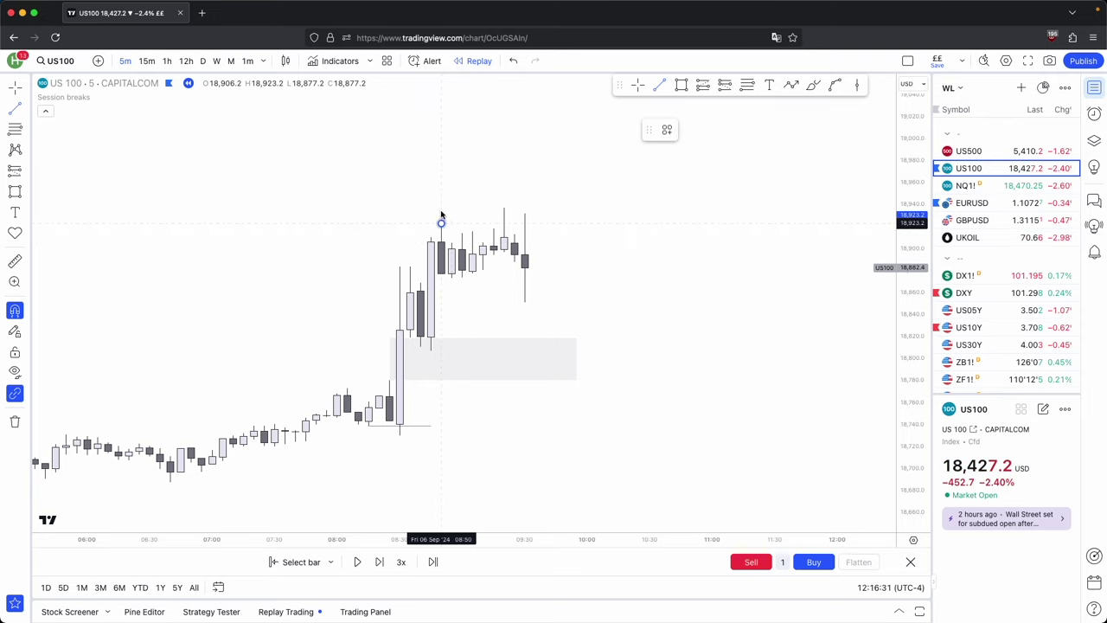
click(505, 225)
key(Delete)
Draw a horizontal trend line from the 08:50 candle's high at 18,923.2 to the 09:20 candle and apply the "Buyside LQ (L)" template.
click(659, 85)
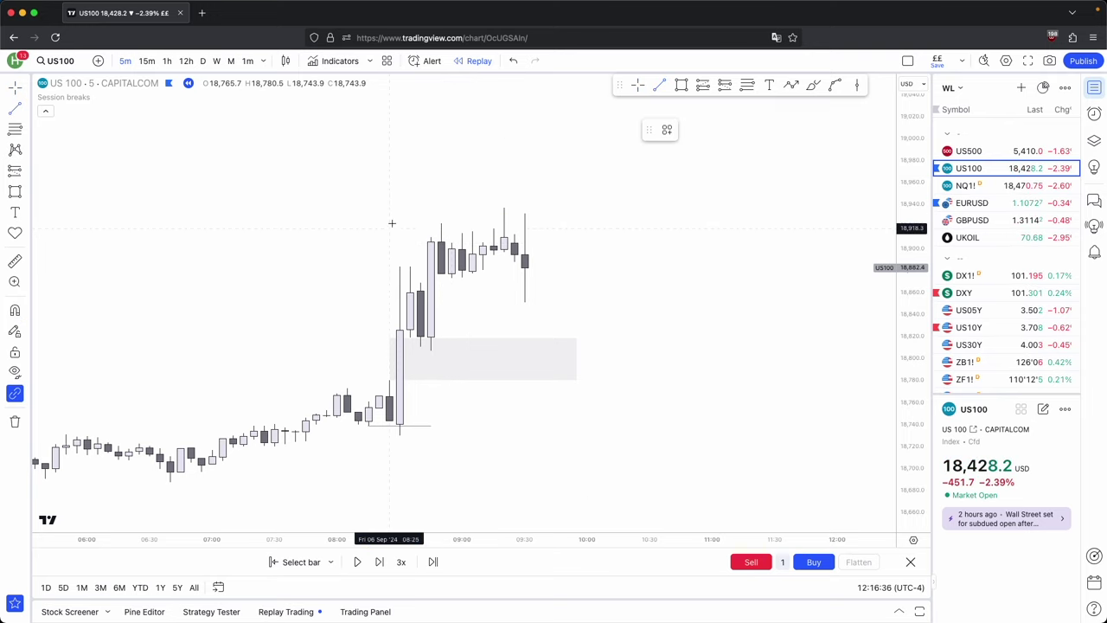
click(505, 225)
drag(582, 239, 614, 227)
scroll(596, 268, up, 1)
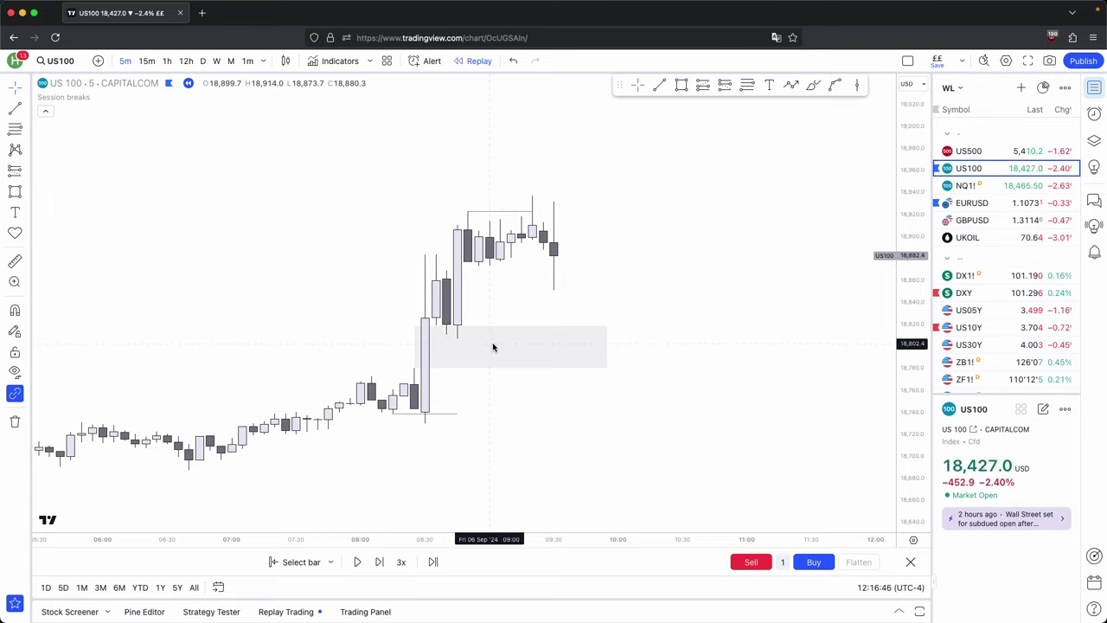
click(485, 211)
click(667, 130)
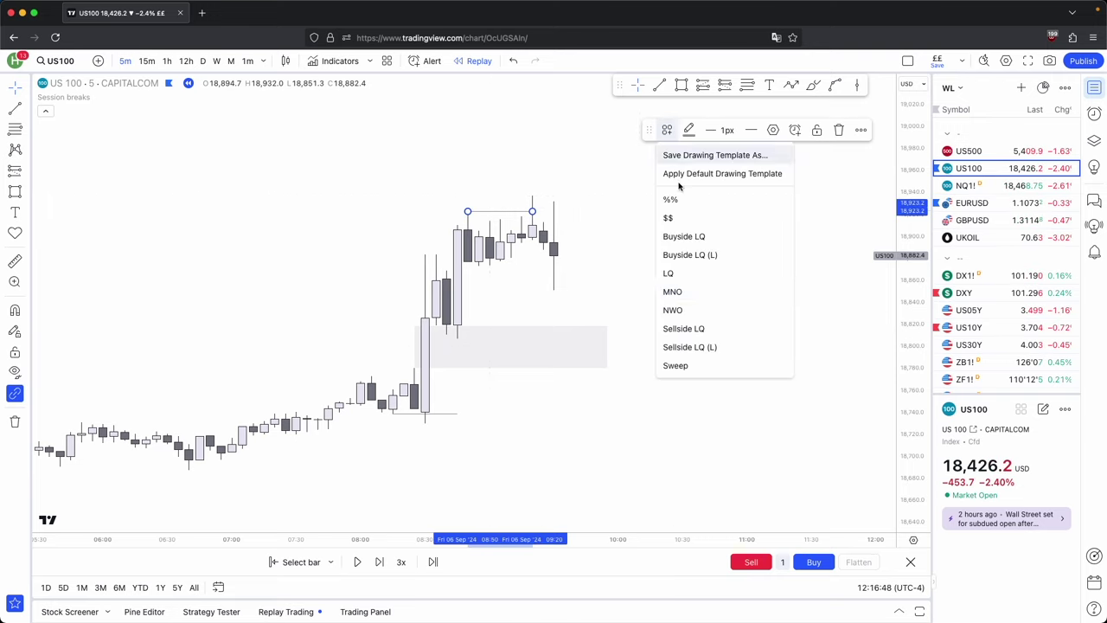
click(696, 254)
scroll(694, 266, up, 1)
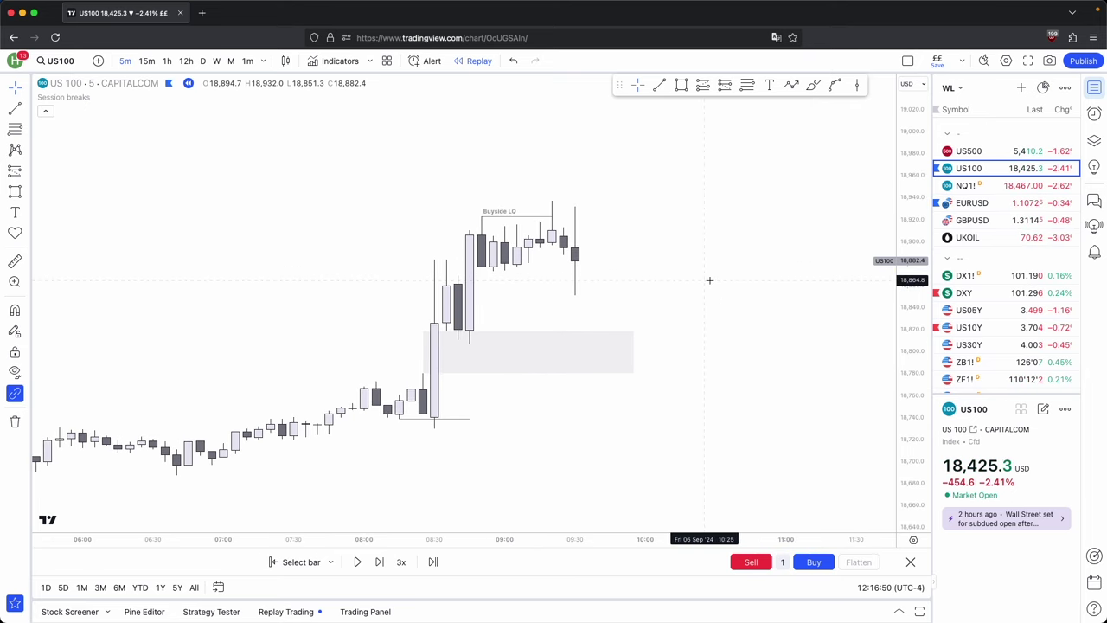
scroll(577, 292, up, 2)
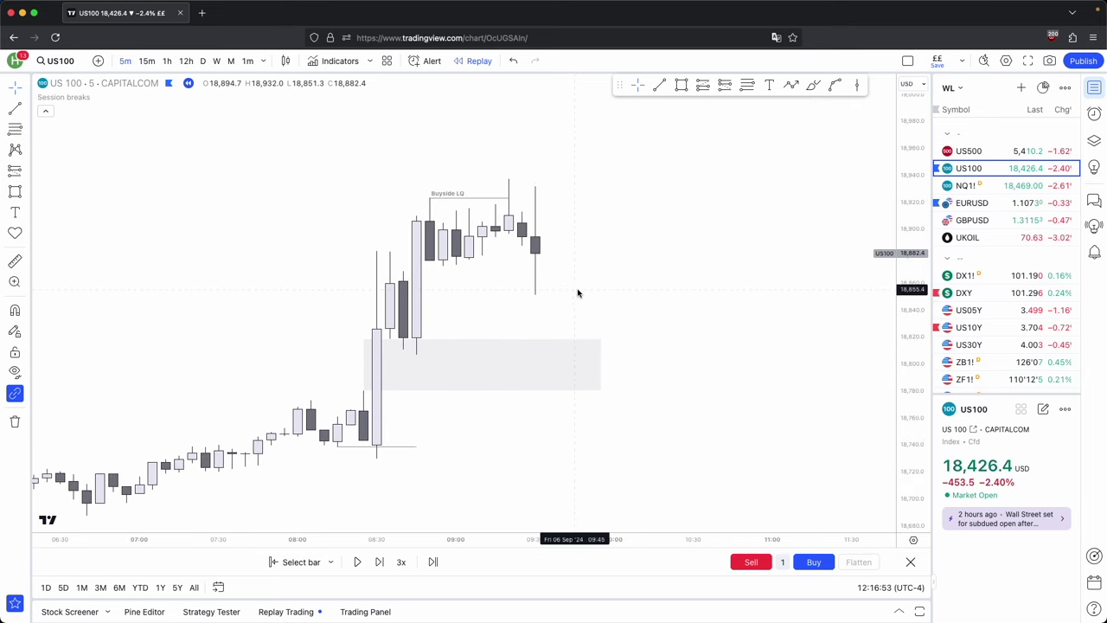
Measure the consolidation between the 08:50 candle's body and the Buyside LQ line.
shift+click(430, 263)
click(522, 197)
drag(588, 242, 670, 271)
Extend the end of the Buyside LQ line to the 09:25 candle.
scroll(644, 263, up, 1)
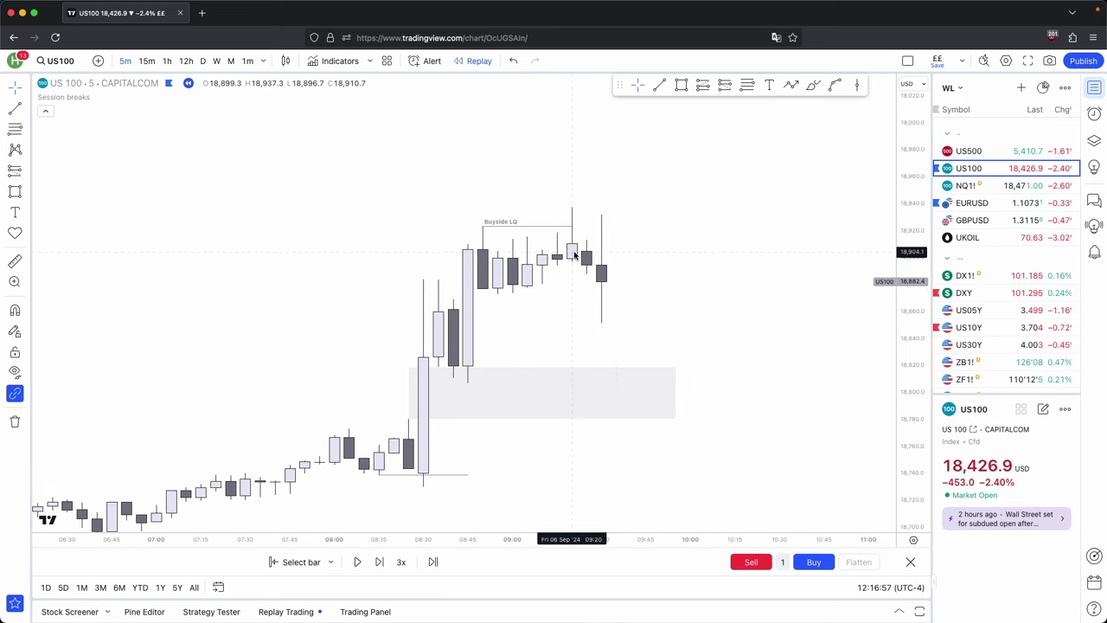
scroll(657, 234, up, 2)
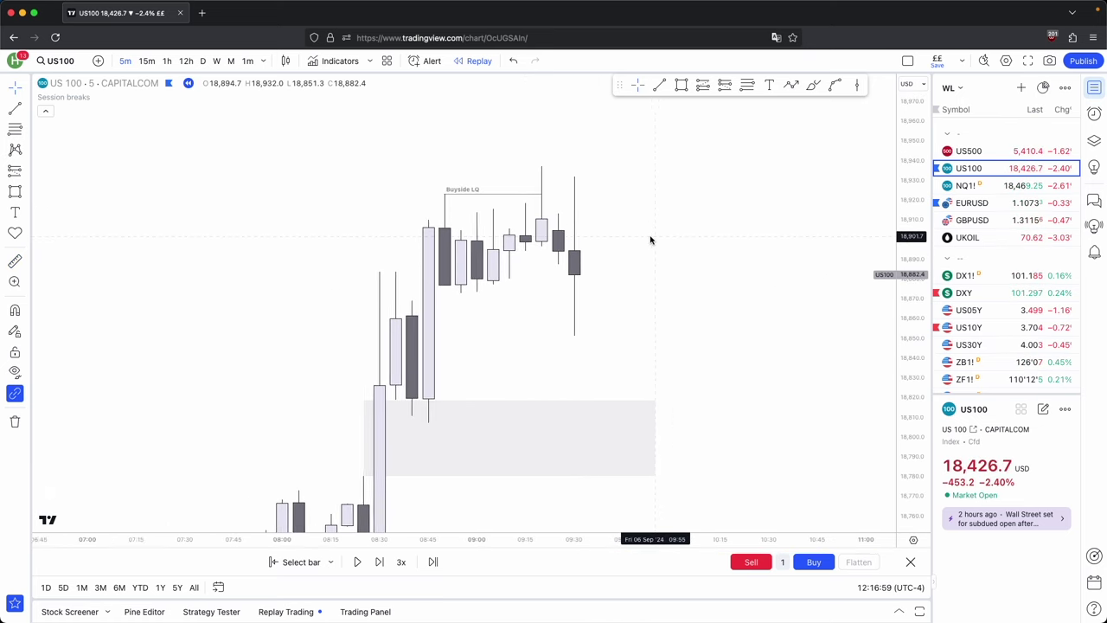
drag(520, 195, 538, 198)
click(537, 222)
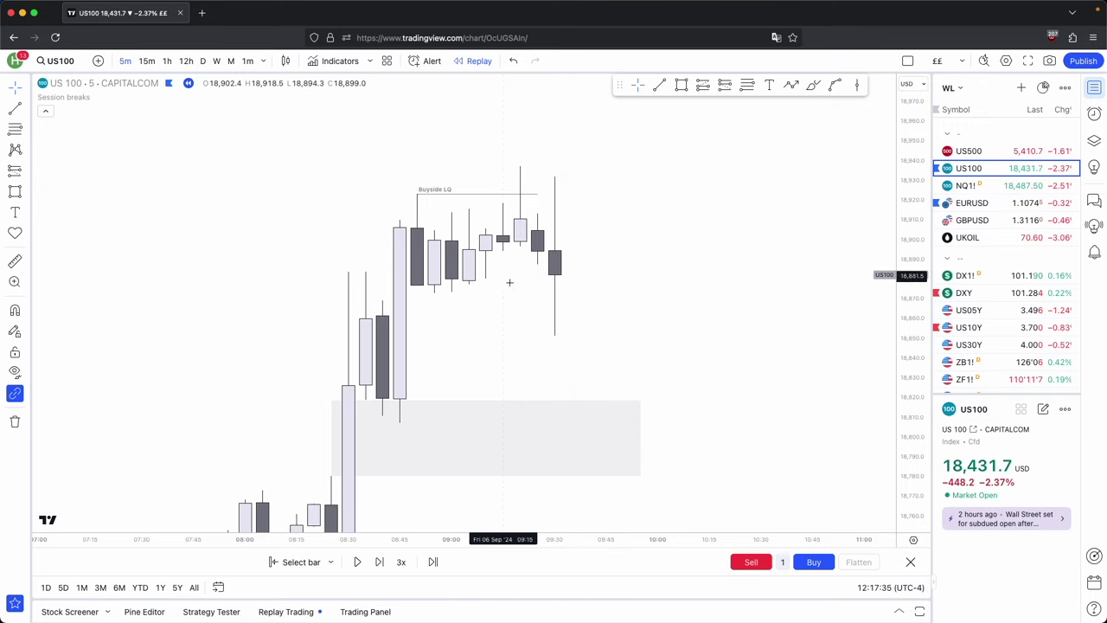
Delete the shaded gap rectangle beside the large 08:30 candle.
drag(922, 319, 919, 409)
drag(804, 383, 783, 341)
scroll(784, 335, down, 1)
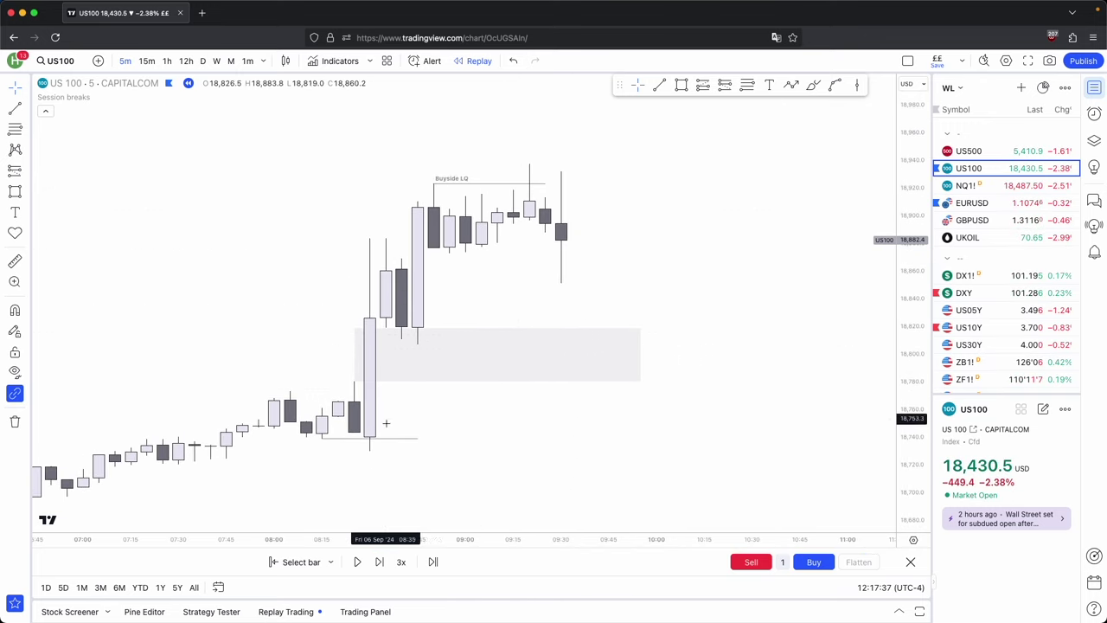
click(641, 347)
click(836, 128)
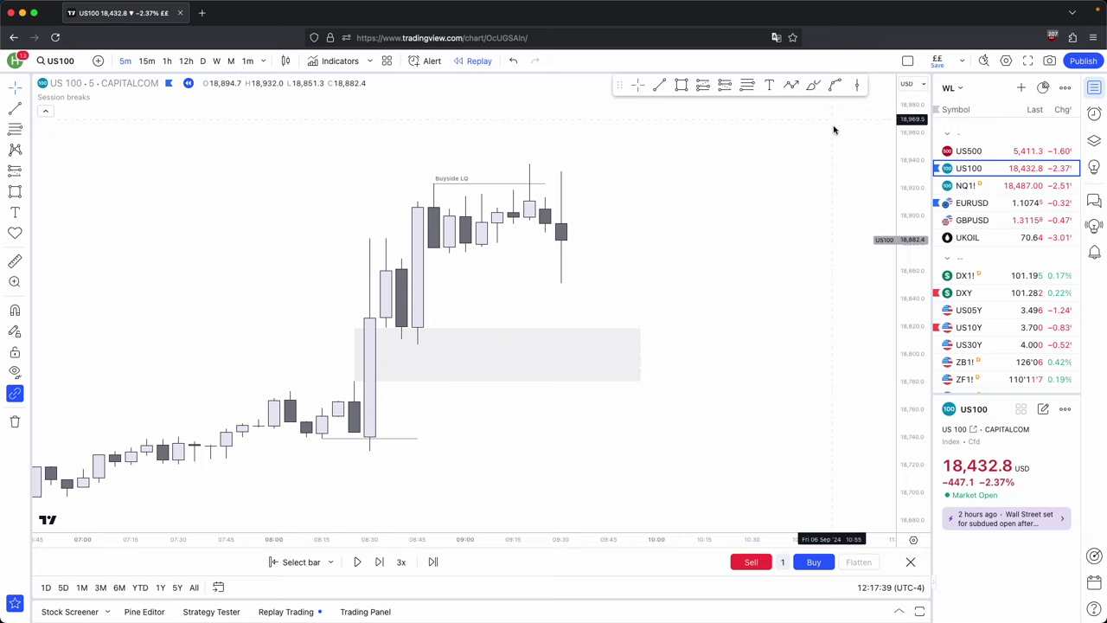
click(637, 341)
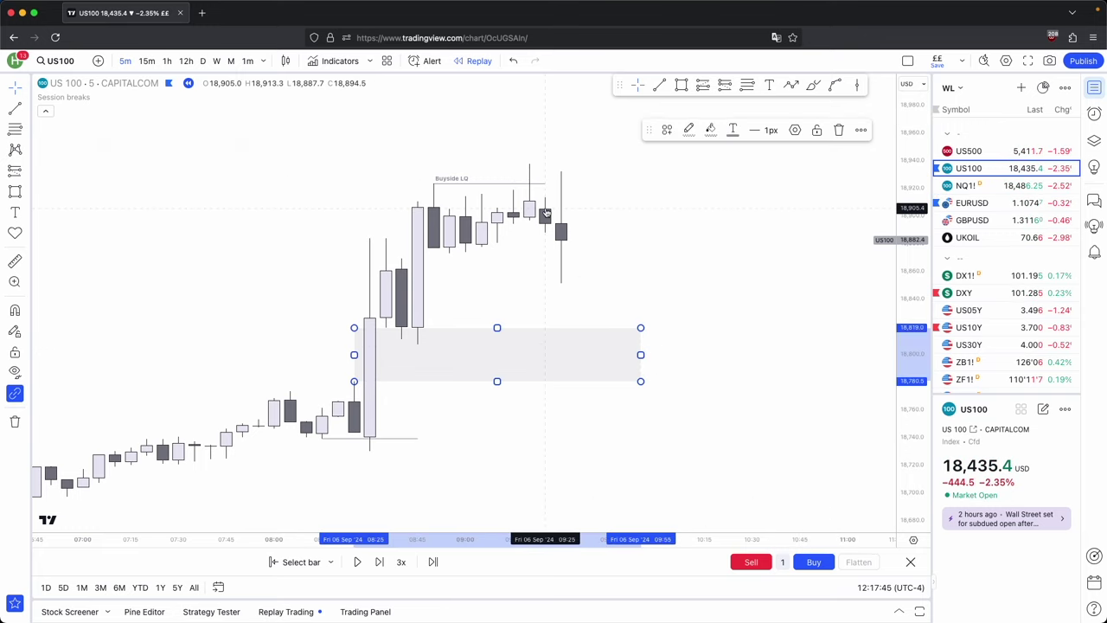
click(838, 130)
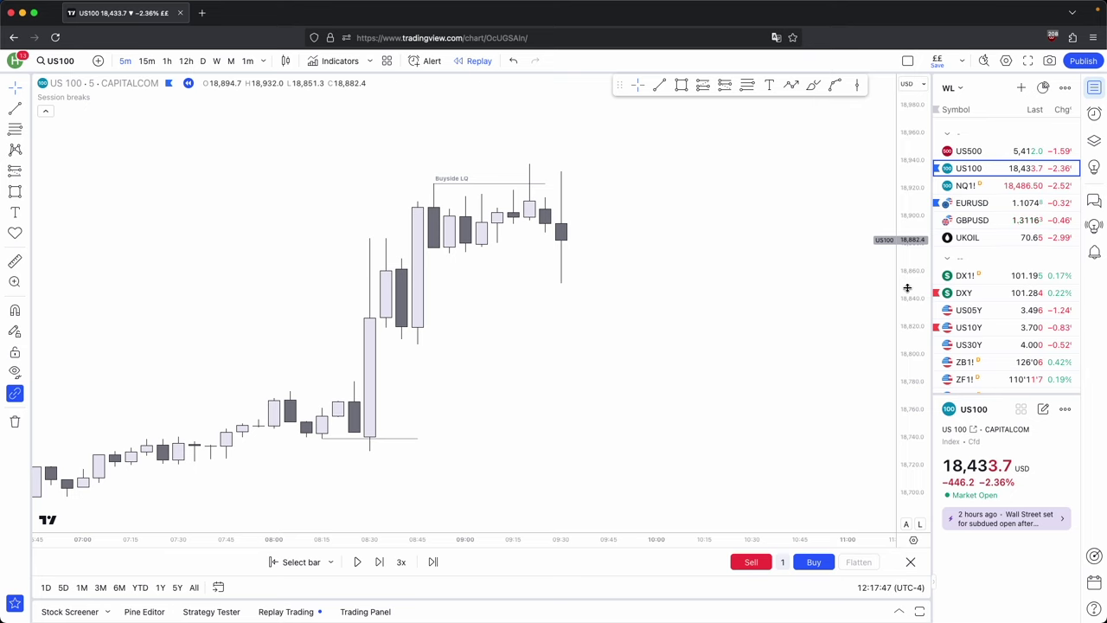
Draw a horizontal trend line from the 08:55 candle's low at 18,873.0 to the 09:30 candle.
drag(728, 215, 811, 252)
scroll(810, 252, up, 1)
drag(706, 248, 630, 244)
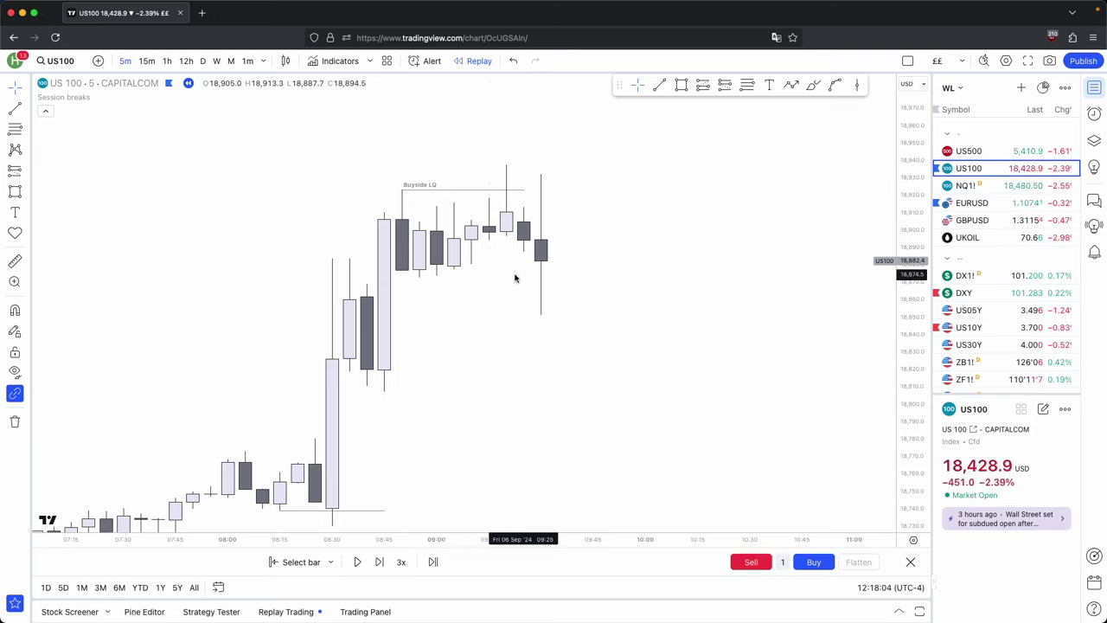
drag(517, 276, 533, 299)
scroll(531, 296, up, 1)
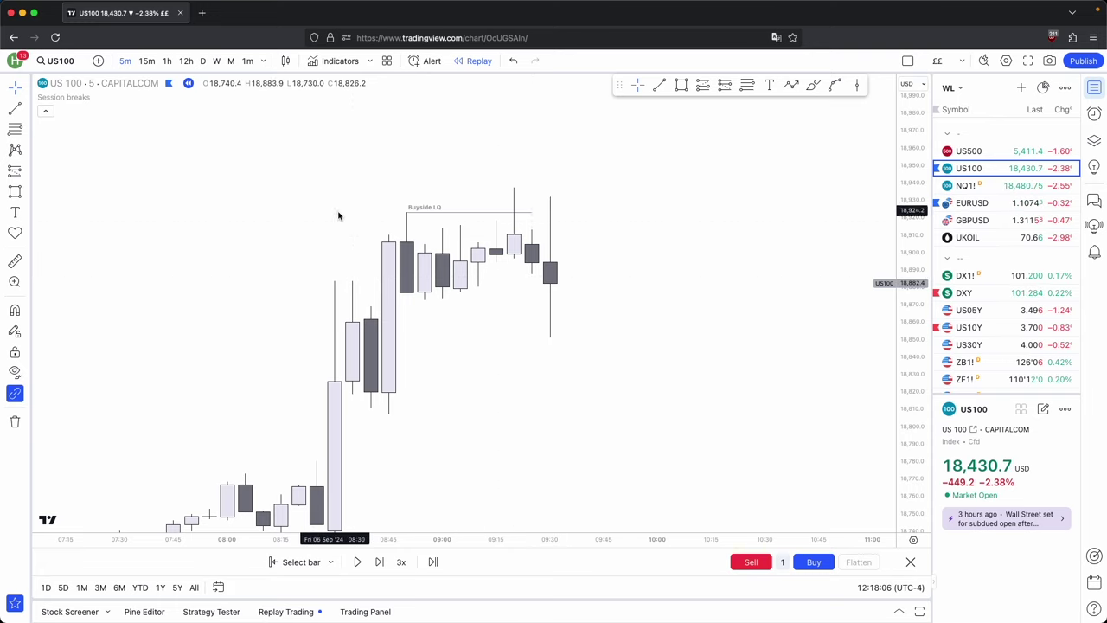
click(421, 213)
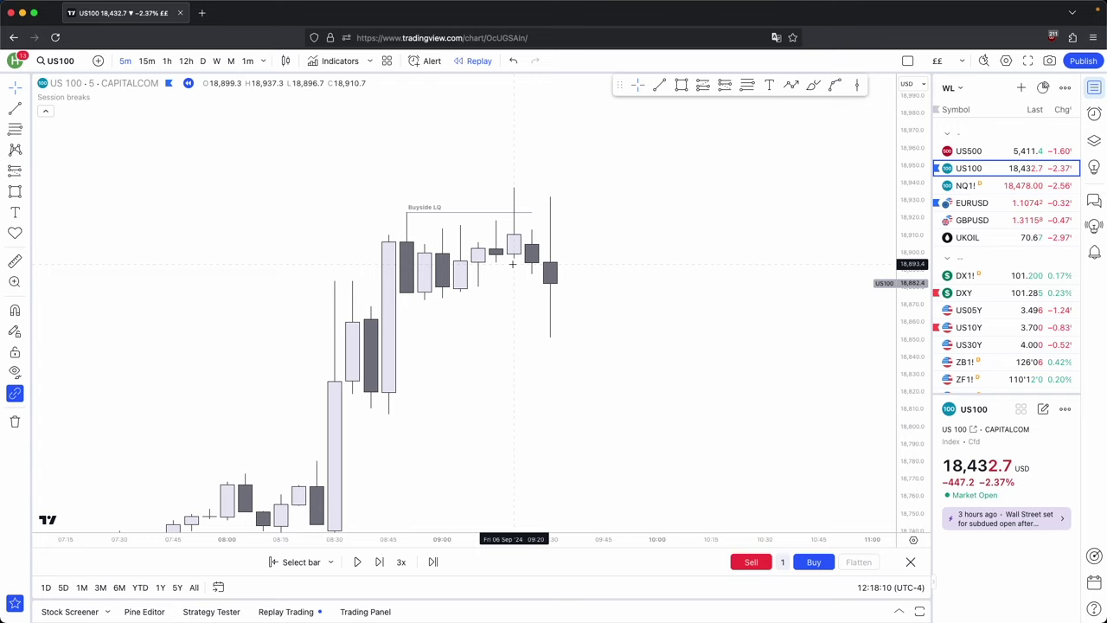
click(661, 86)
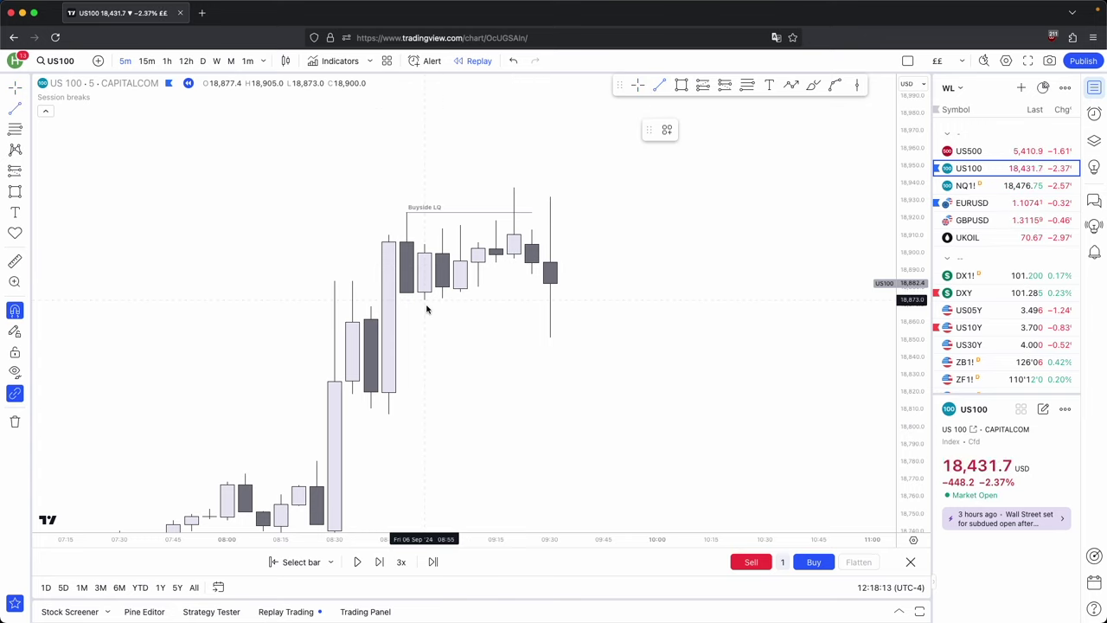
super+click(425, 304)
shift+click(555, 333)
click(557, 335)
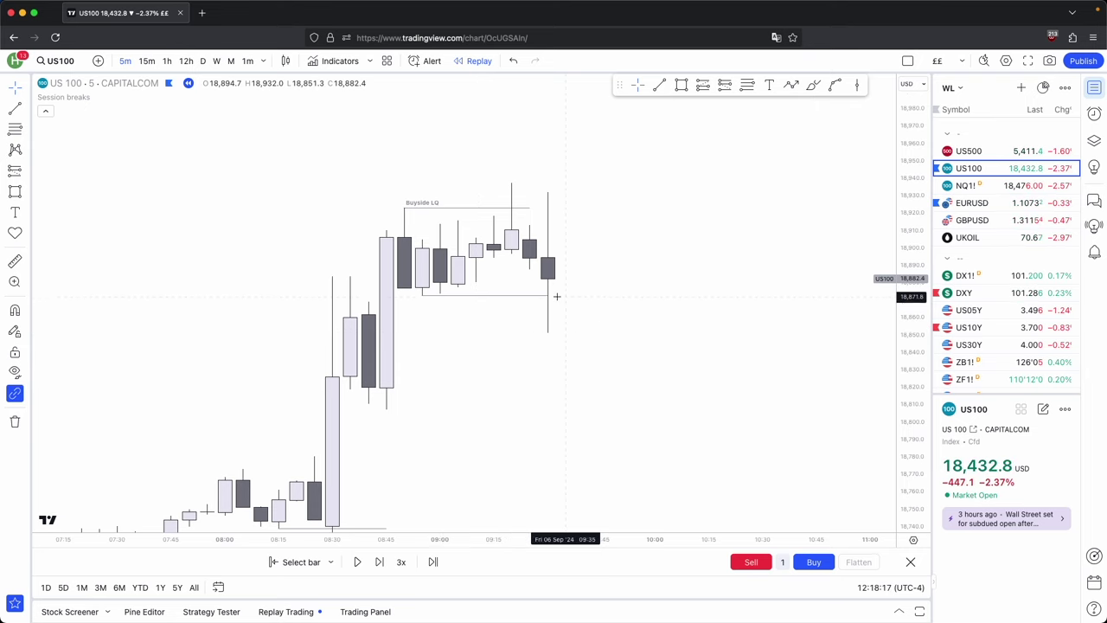
Advance the bar replay to the 09:40 candle.
drag(901, 386, 902, 408)
drag(724, 426, 694, 412)
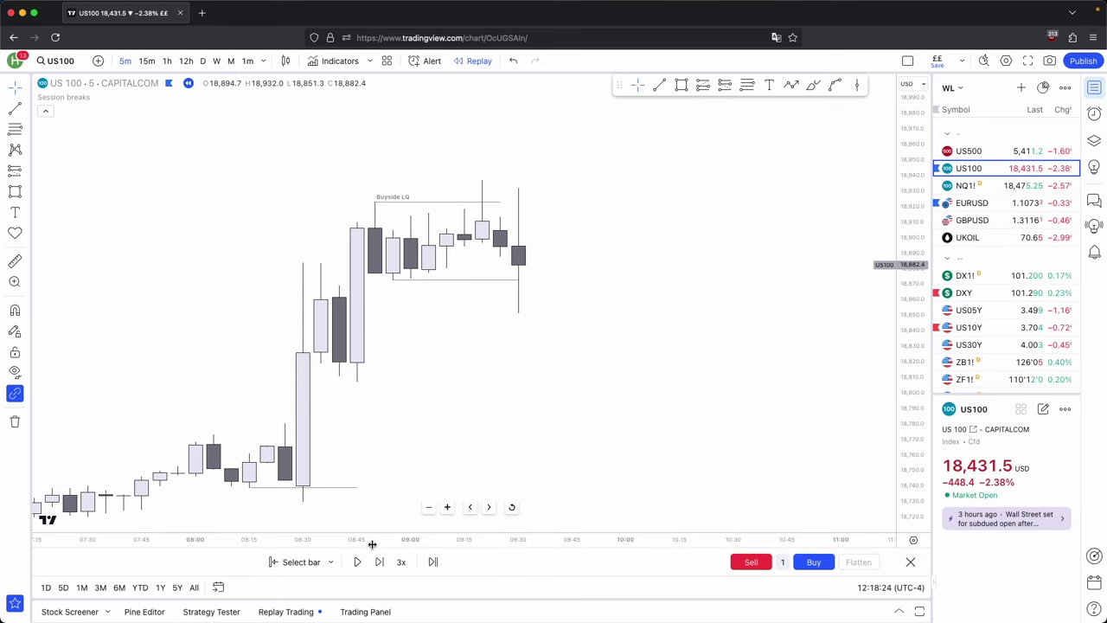
scroll(519, 376, left, 3)
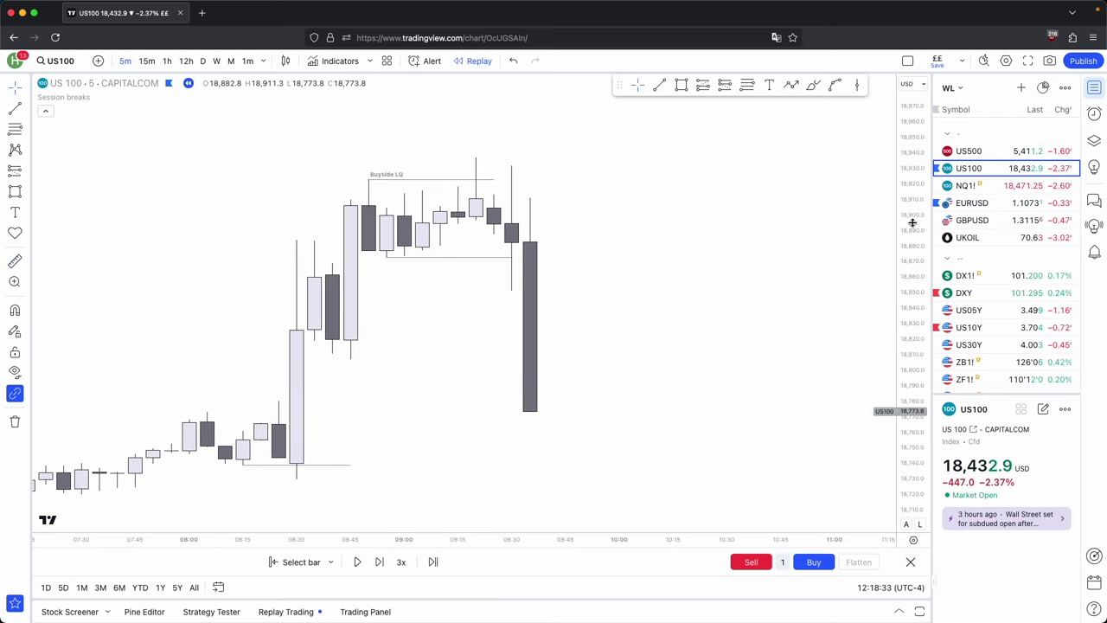
drag(911, 223, 911, 303)
scroll(752, 307, down, 2)
scroll(697, 416, down, 1)
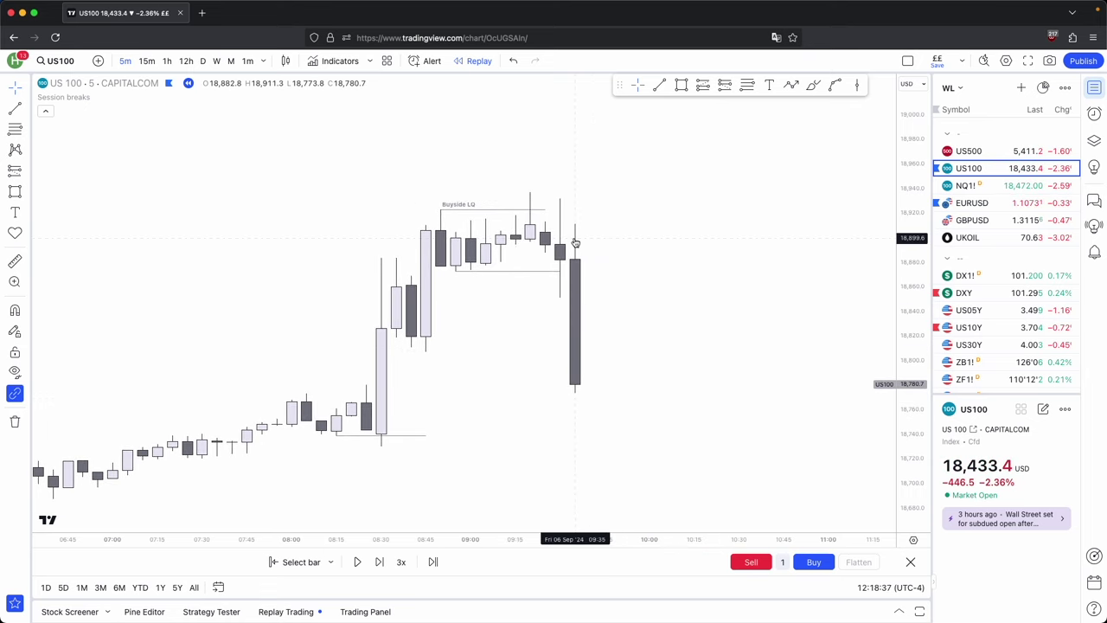
click(379, 561)
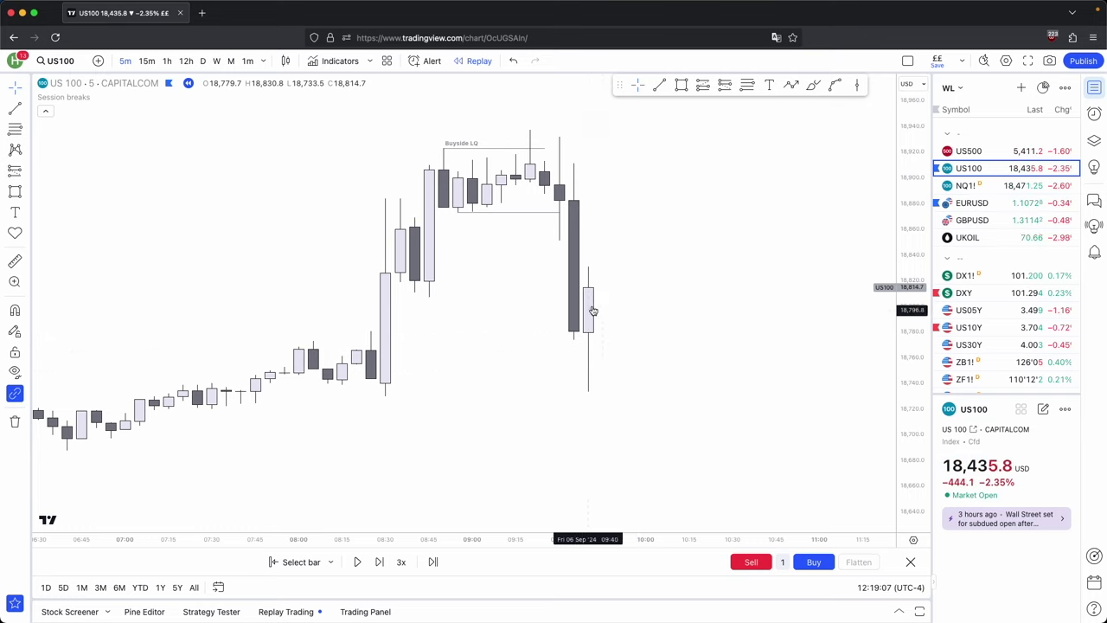
Draw a horizontal trend line from the 08:30 candle's low at 18,730.0 and delete it again.
click(383, 406)
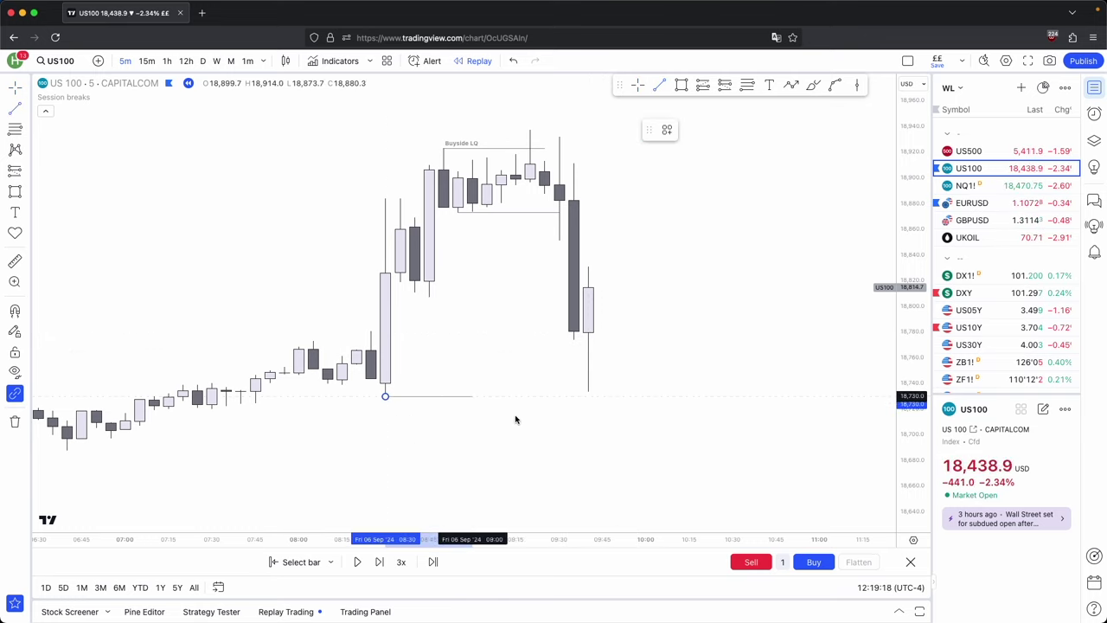
click(608, 436)
click(839, 131)
Draw a shaded rectangle from the 08:25 candle's high down to the 08:30 candle's low at 18,730.0, ending at 09:55.
click(682, 85)
super+click(371, 335)
drag(386, 383, 630, 395)
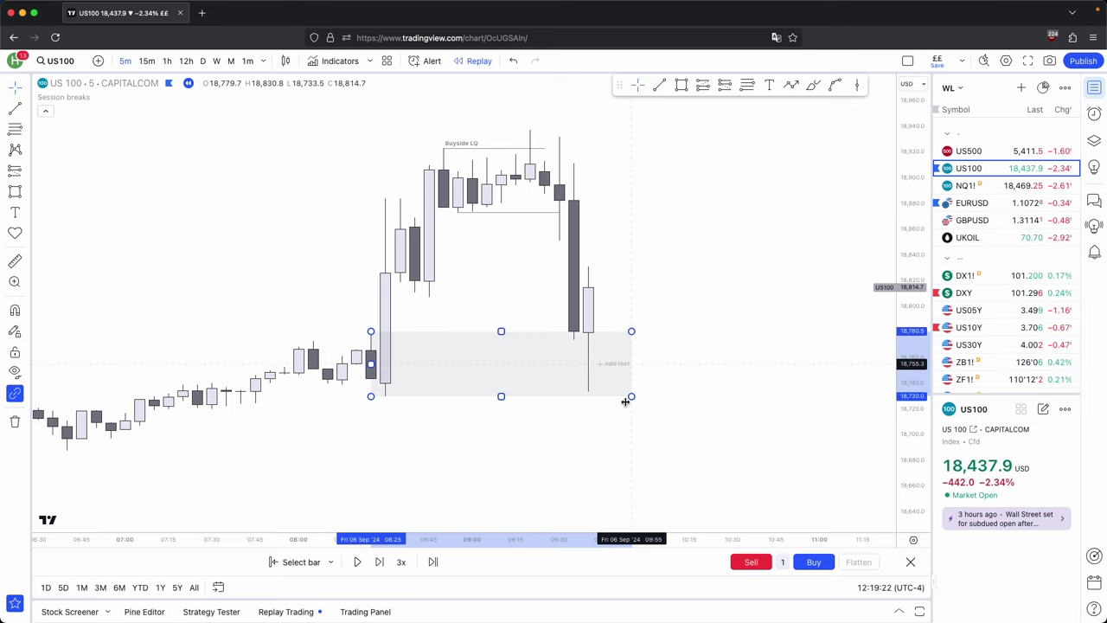
click(605, 444)
Measure the 09:40 candle's lower wick inside the shaded rectangle.
scroll(440, 423, down, 1)
scroll(440, 423, down, 1)
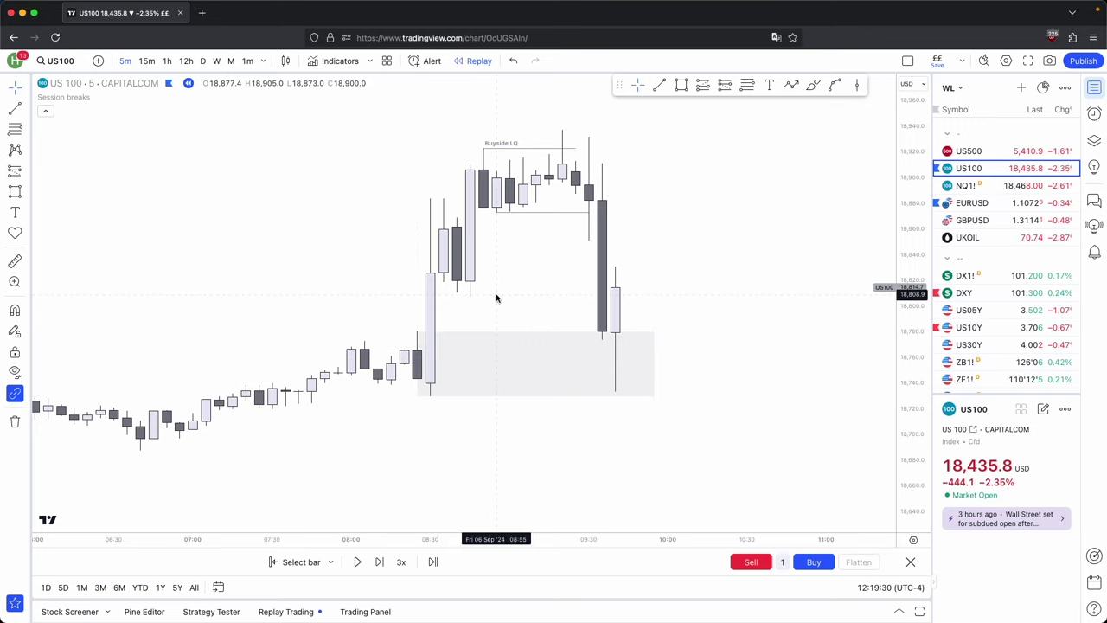
drag(487, 298, 447, 301)
scroll(447, 301, up, 1)
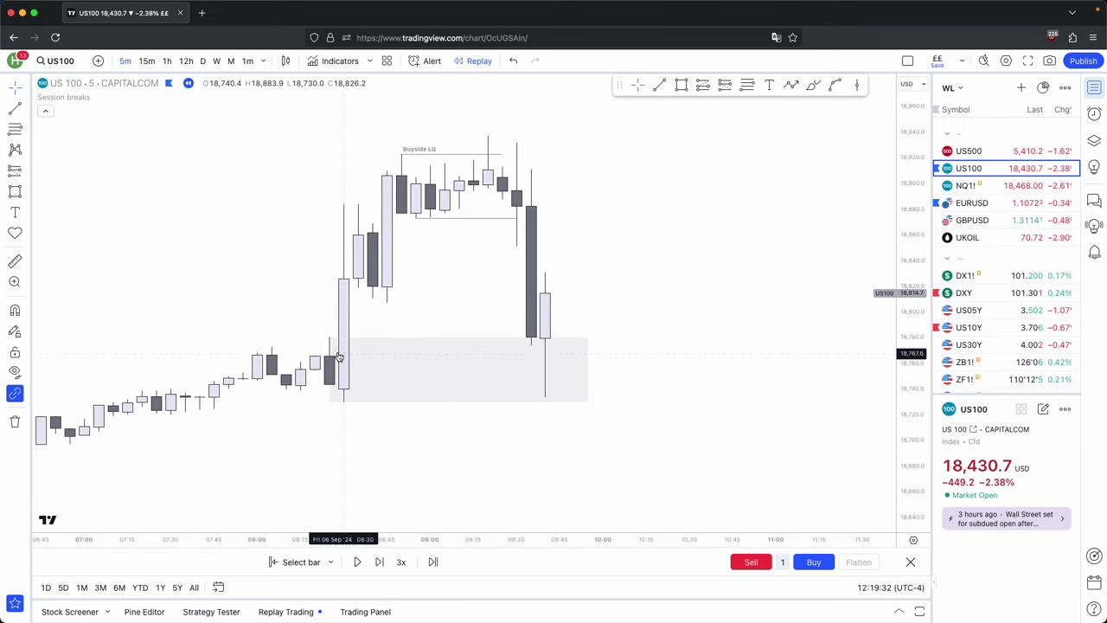
shift+click(558, 338)
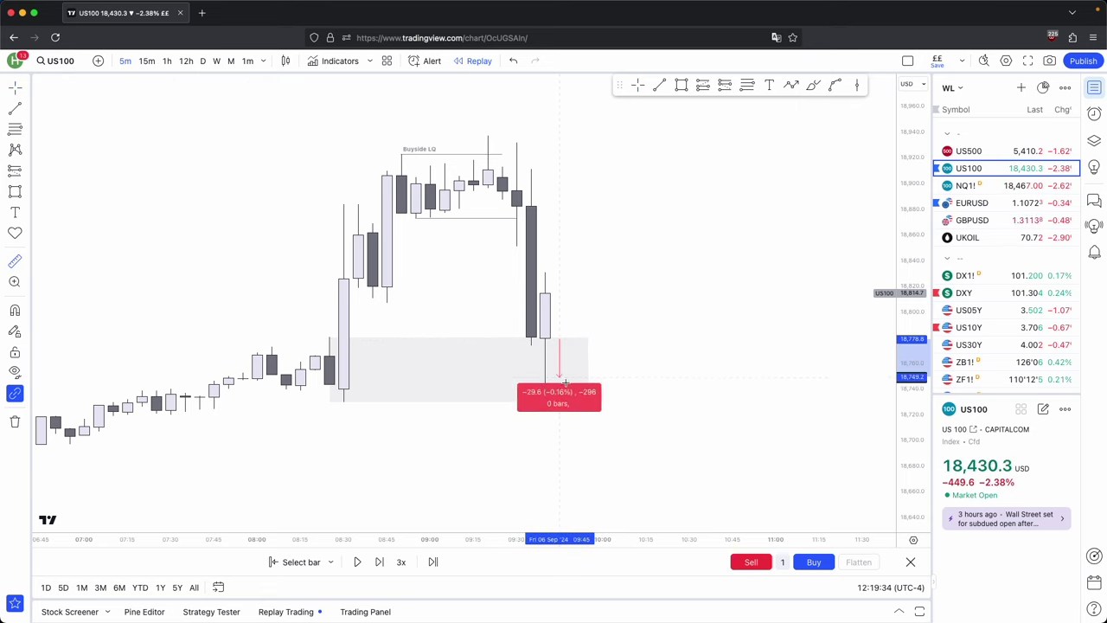
click(568, 398)
click(568, 399)
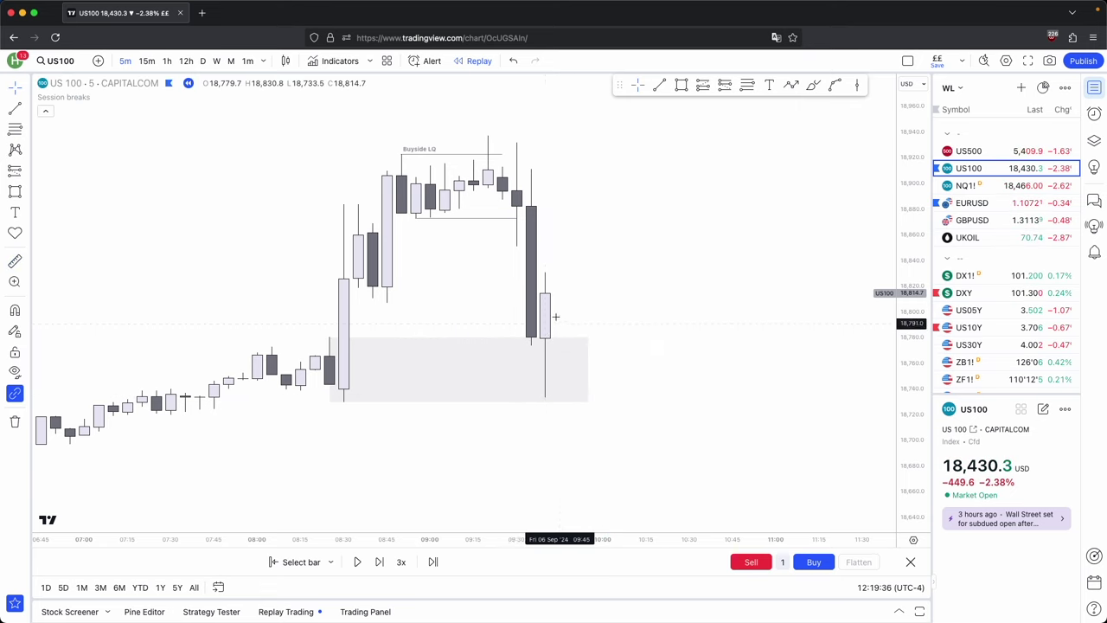
Shade the gap between the 09:30 candle's low at 18,851.3 and the 09:40 candle's high at 18,830.8, extending the rectangle to 11:00.
click(681, 84)
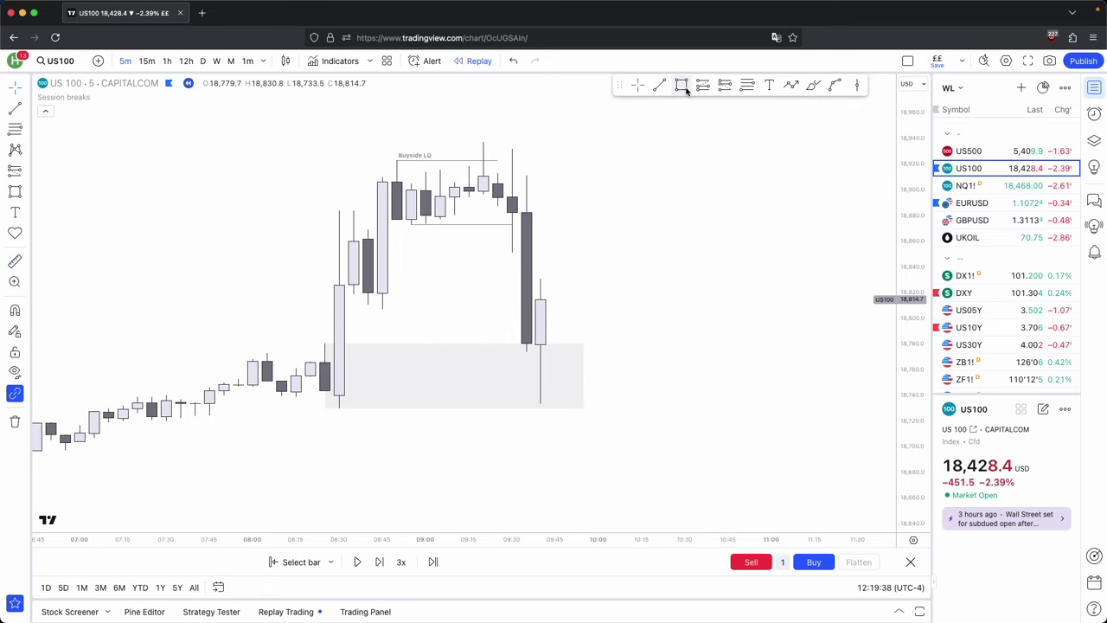
click(513, 253)
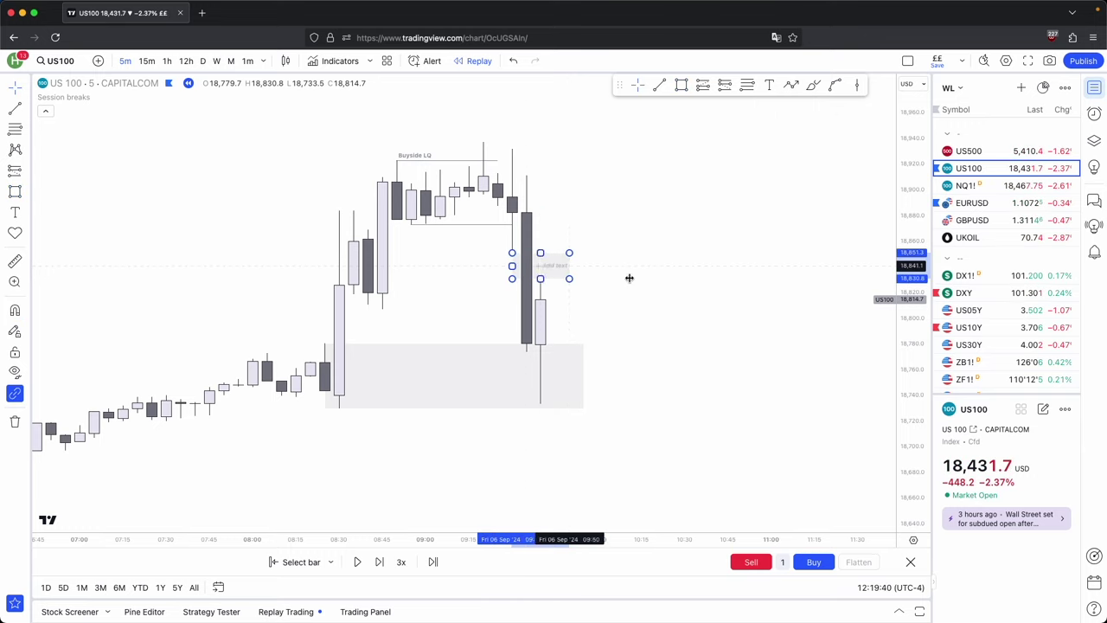
click(770, 279)
drag(624, 289, 623, 307)
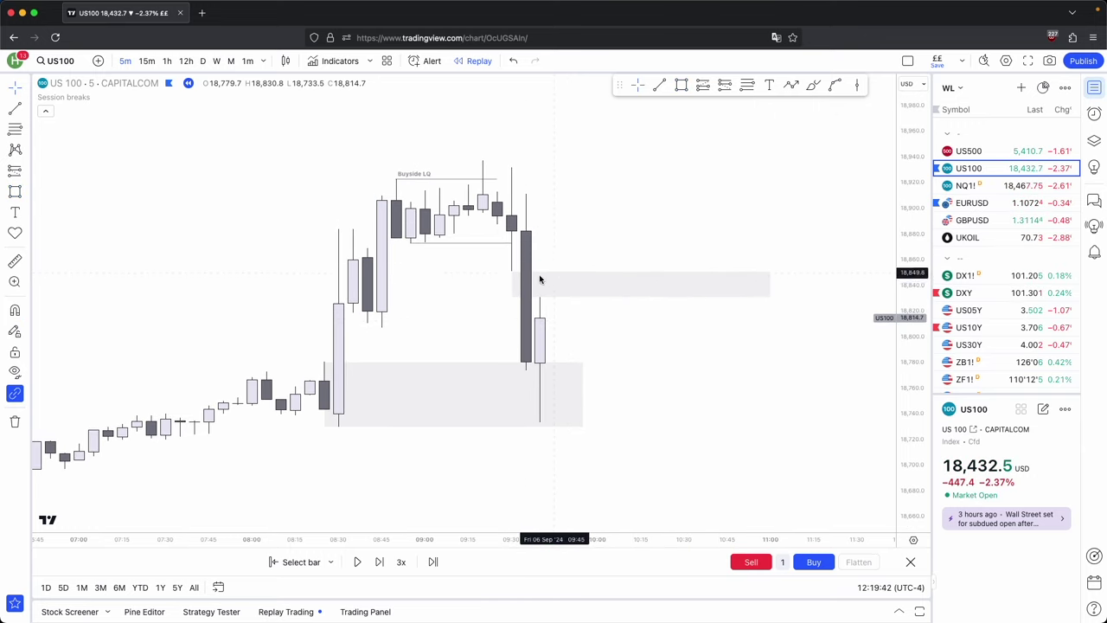
Draw a rectangle over the consolidation from 08:55 to 11:00, between 18,877.4 and 18,910.7, and delete it again.
click(683, 91)
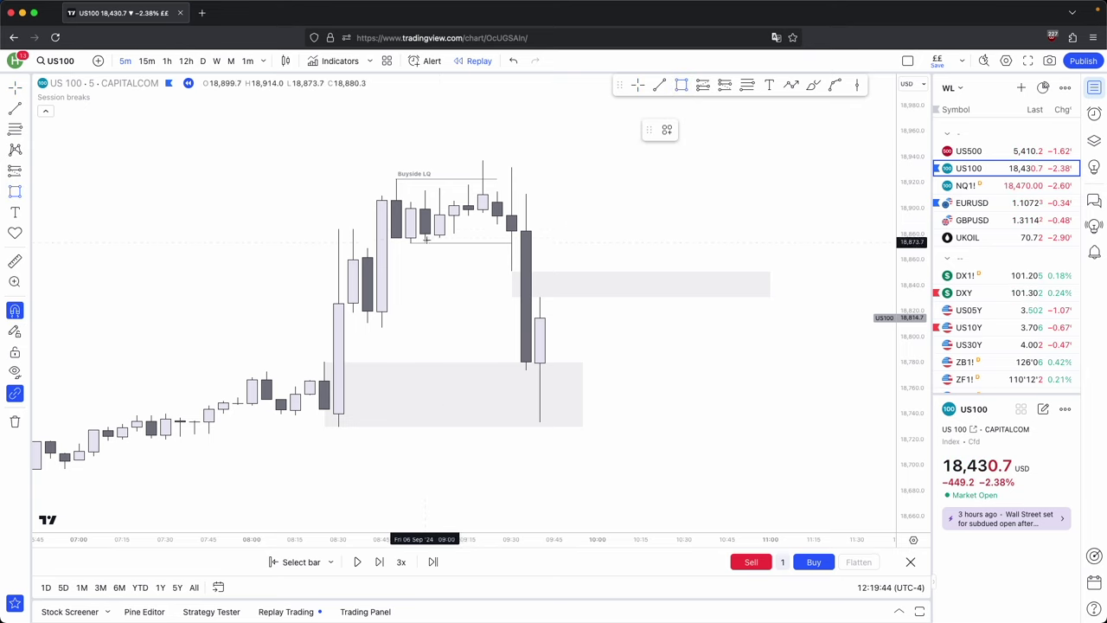
click(410, 238)
click(483, 194)
drag(482, 216, 769, 265)
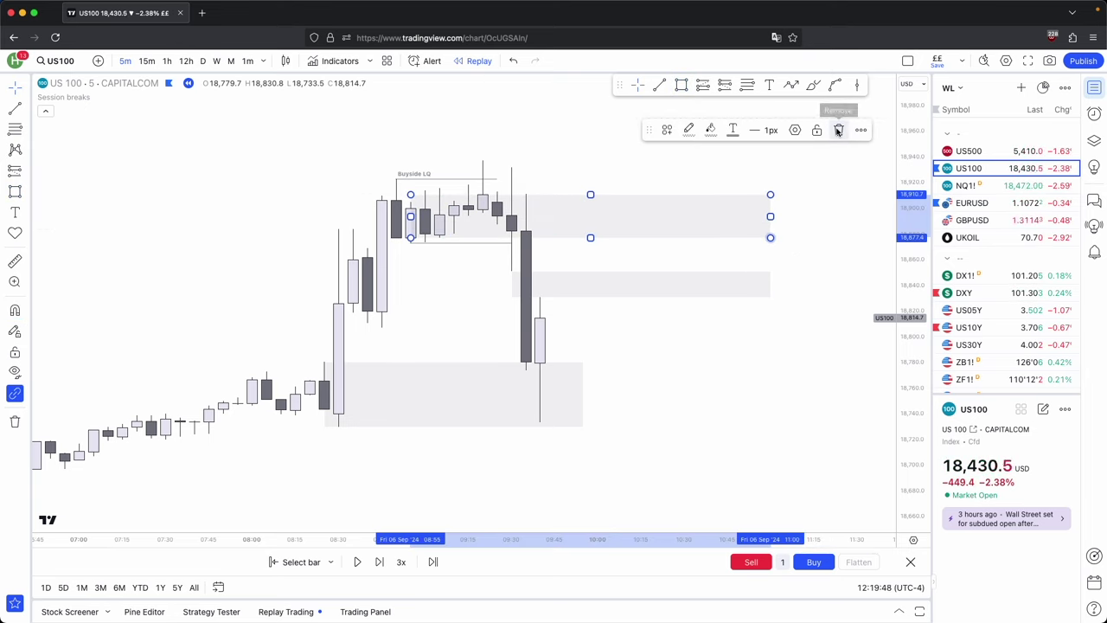
click(838, 129)
Draw a horizontal trend line from the 08:45 candle's low to about 09:20.
click(660, 86)
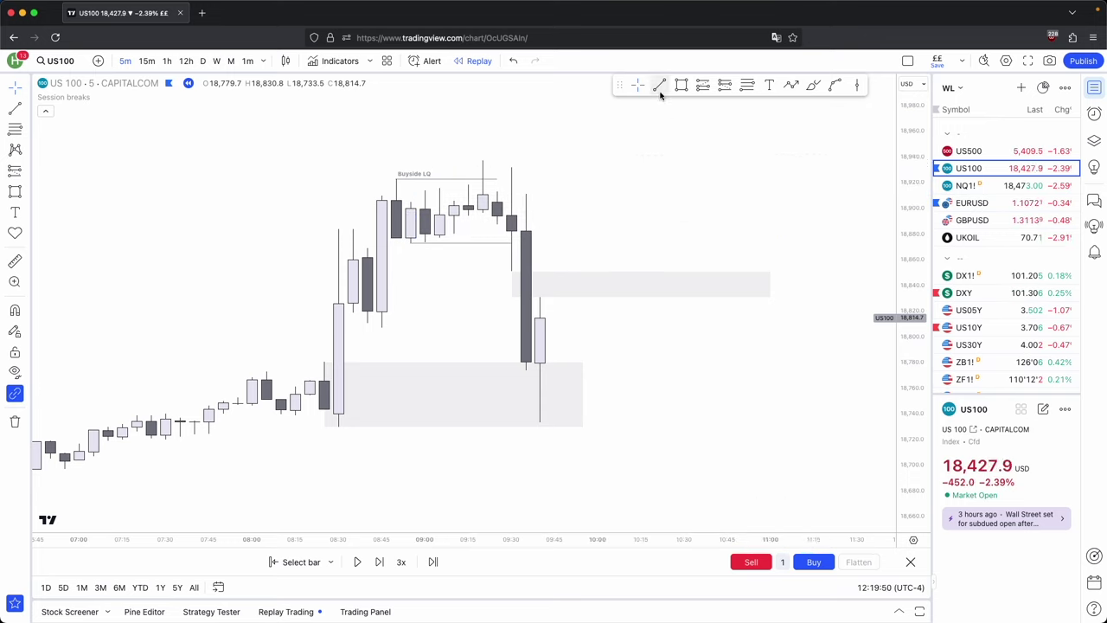
click(384, 333)
click(483, 327)
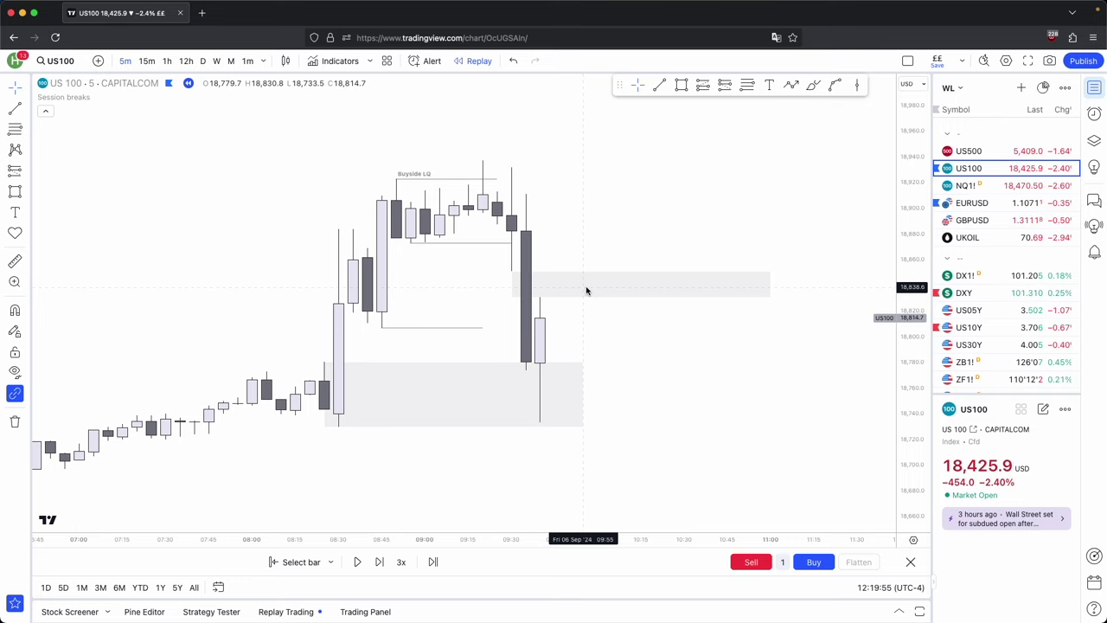
Draw a horizontal trend line from the 09:20 candle's high at 18,937.3 to 10:35 and delete it again.
drag(481, 448, 481, 439)
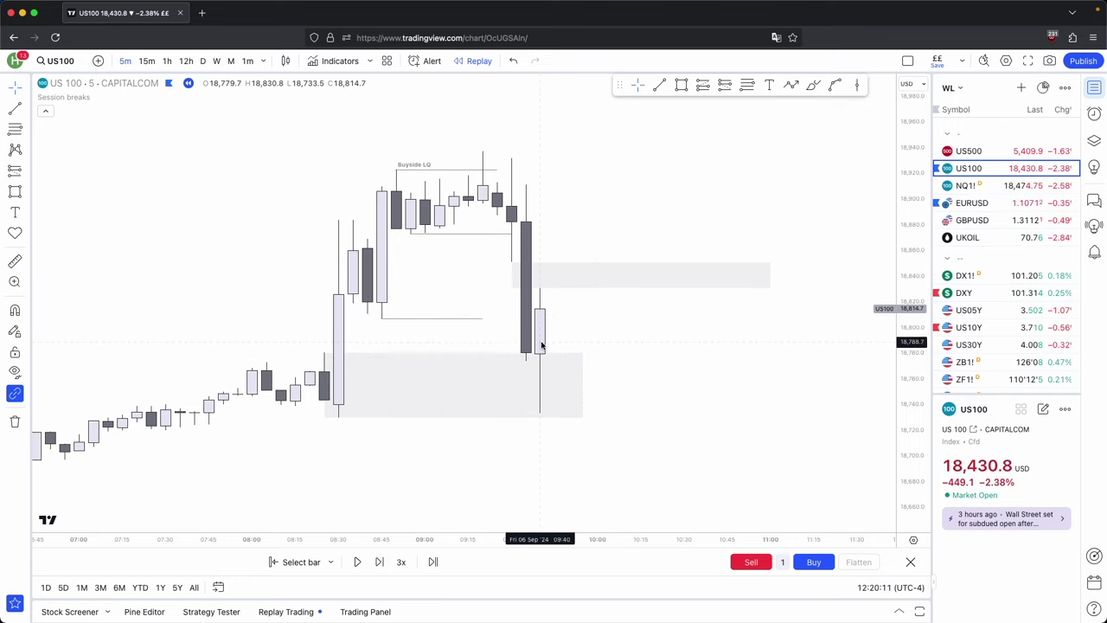
drag(594, 197, 583, 233)
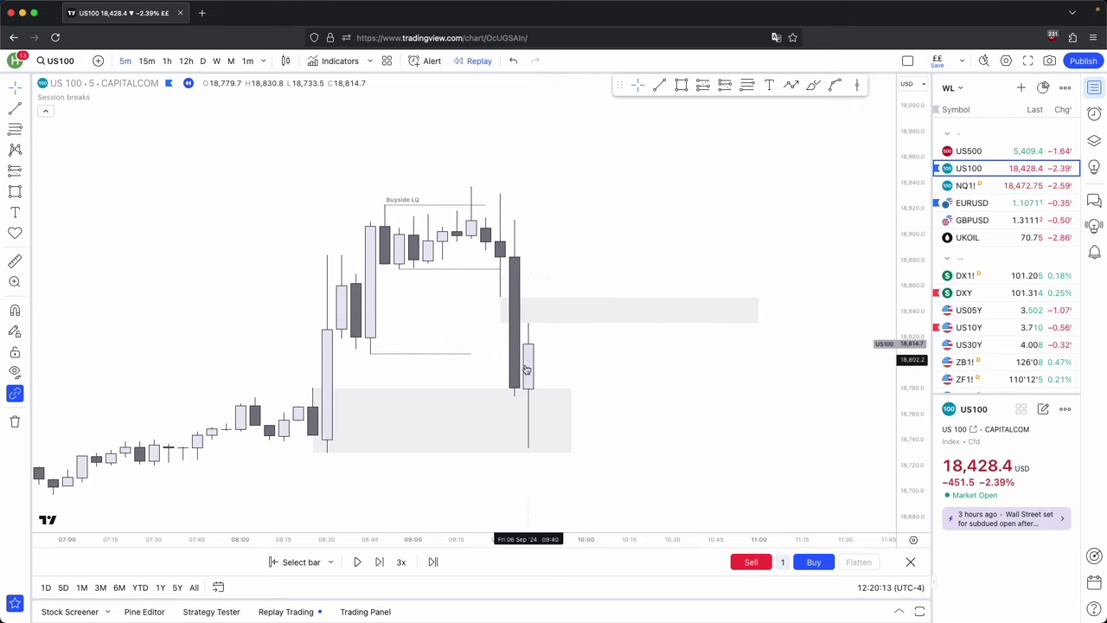
click(659, 85)
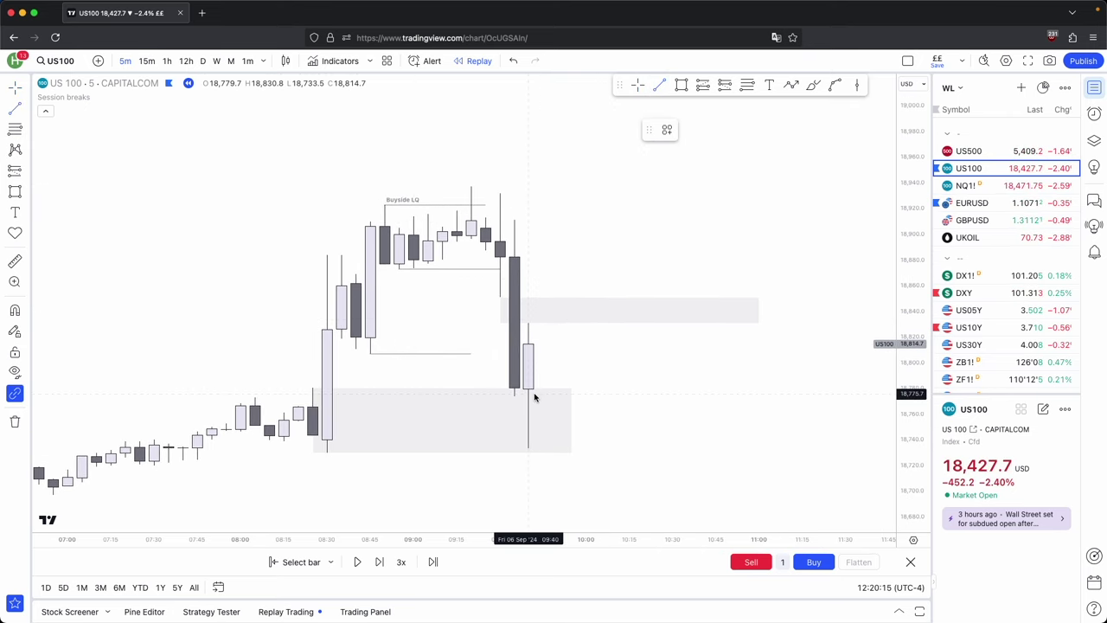
click(475, 191)
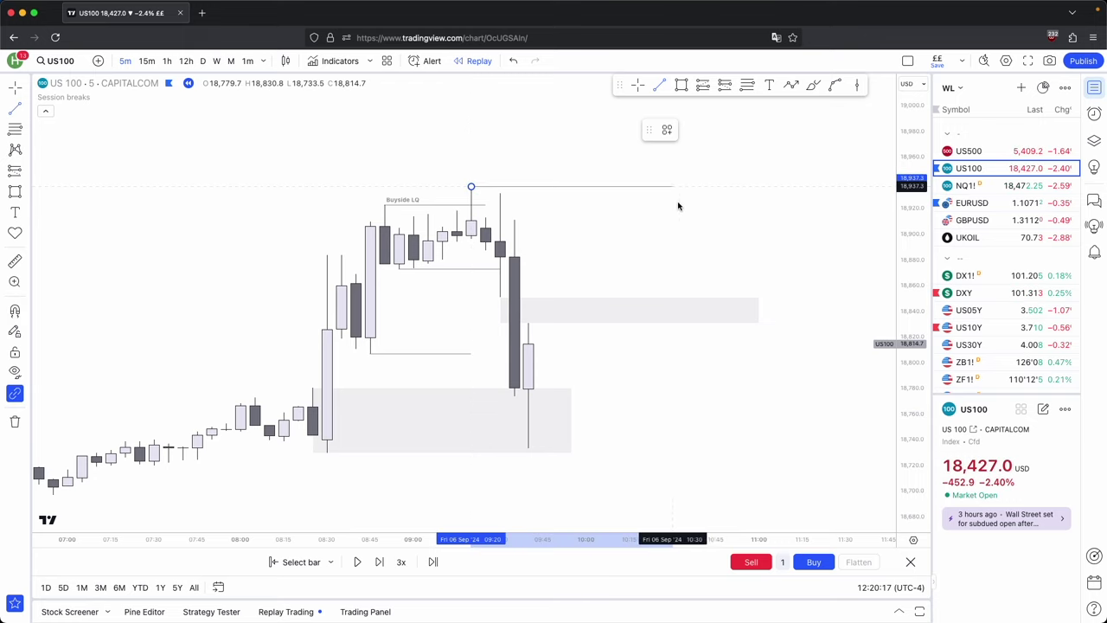
shift+click(684, 207)
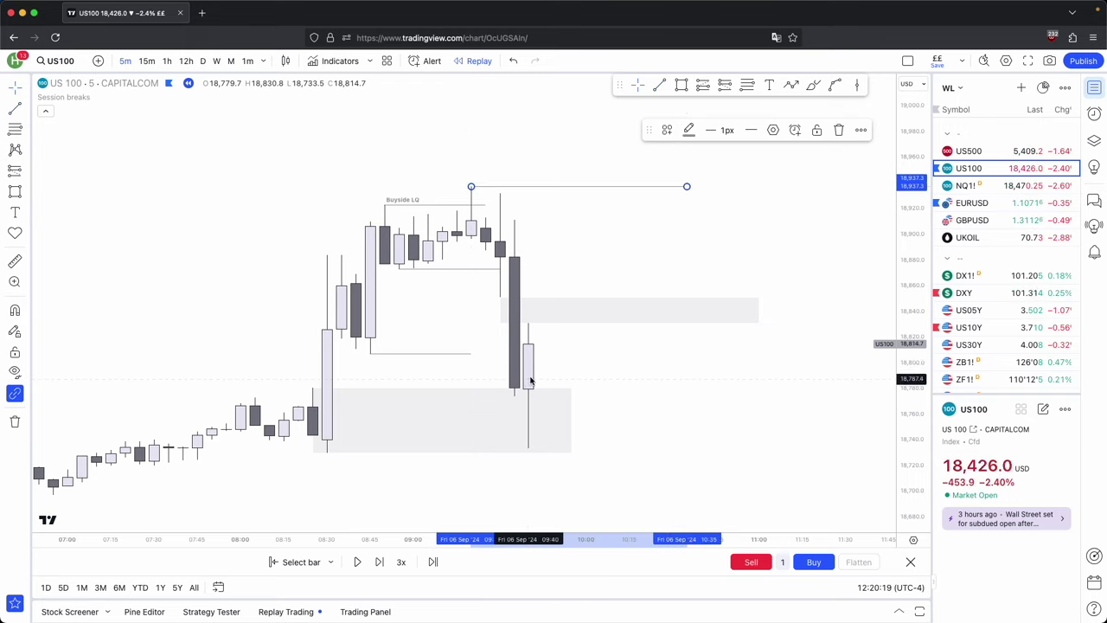
click(838, 129)
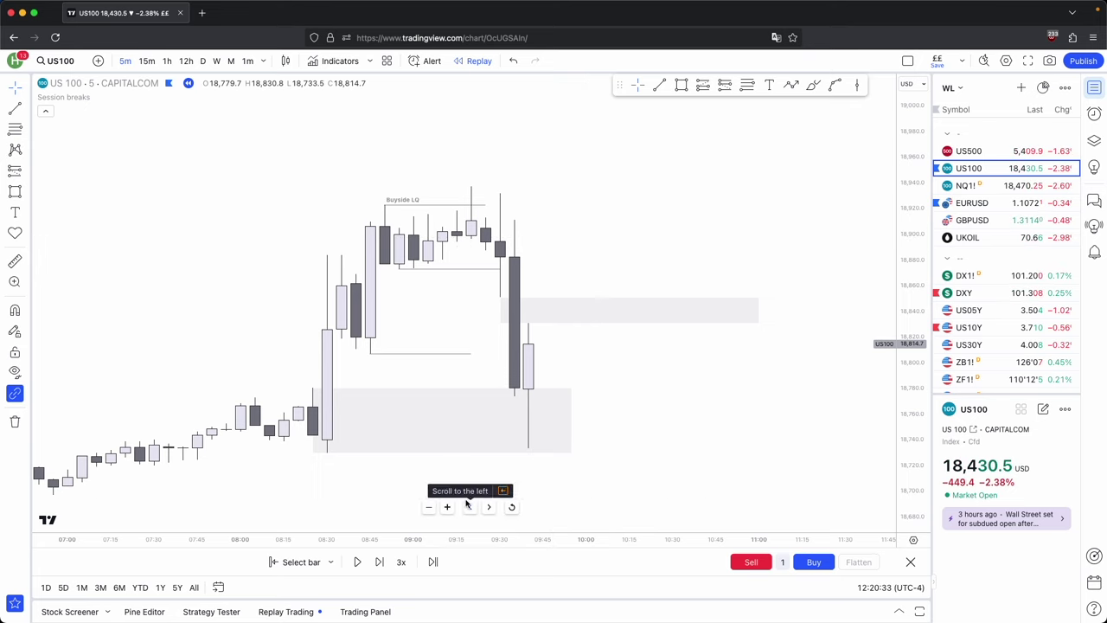
Advance the bar replay to the 09:45 candle and move the start of the upper gap rectangle to the 09:35 candle.
drag(661, 487, 665, 476)
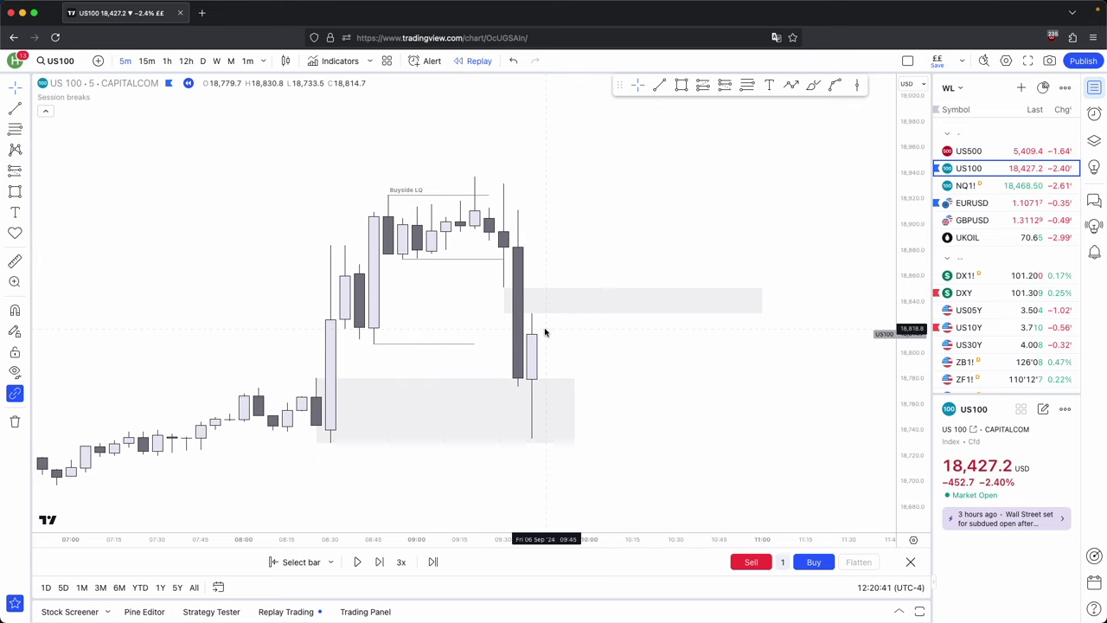
click(387, 566)
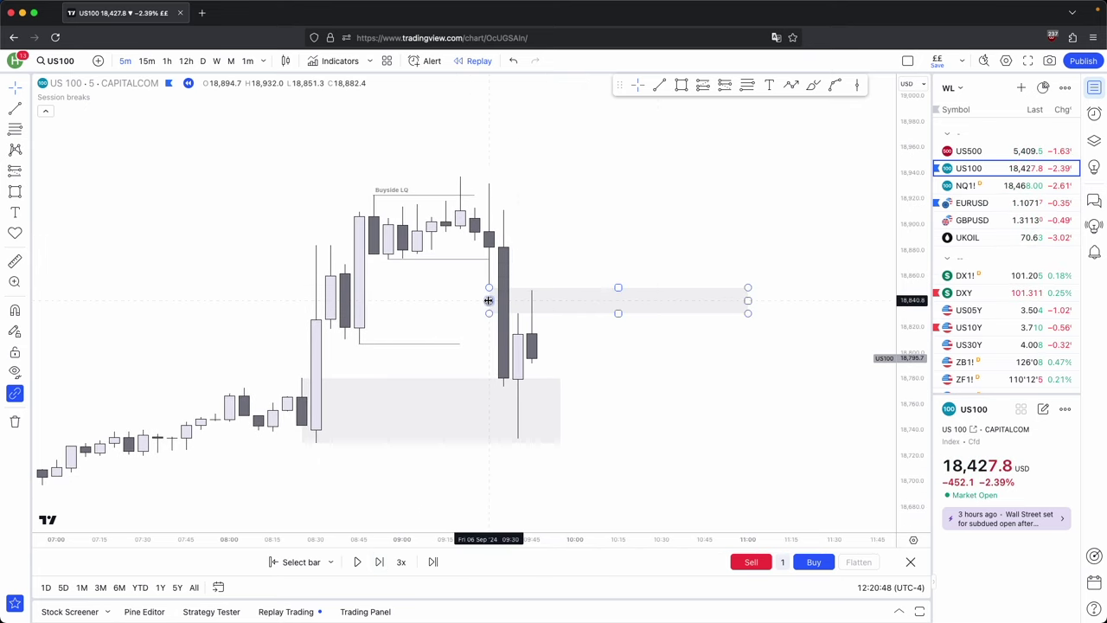
drag(490, 300, 506, 292)
click(517, 276)
Measure the 09:45 candle's upper wick and its body.
drag(904, 414, 905, 386)
drag(705, 402, 730, 387)
scroll(706, 374, up, 1)
scroll(705, 374, up, 1)
shift+click(514, 320)
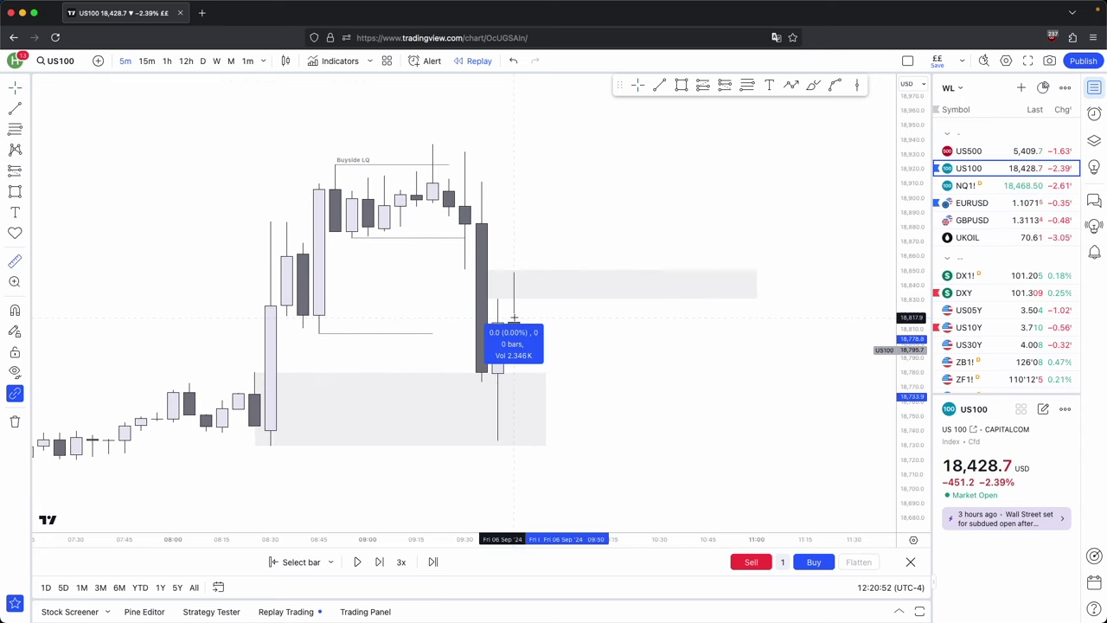
click(533, 273)
click(546, 333)
shift+click(514, 322)
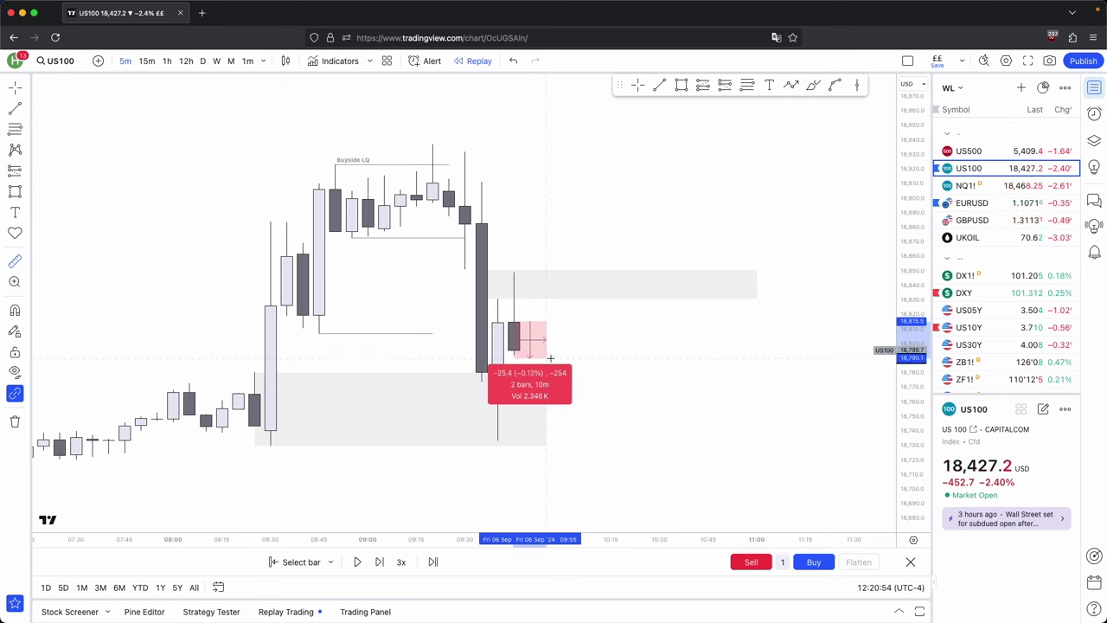
click(548, 352)
click(553, 353)
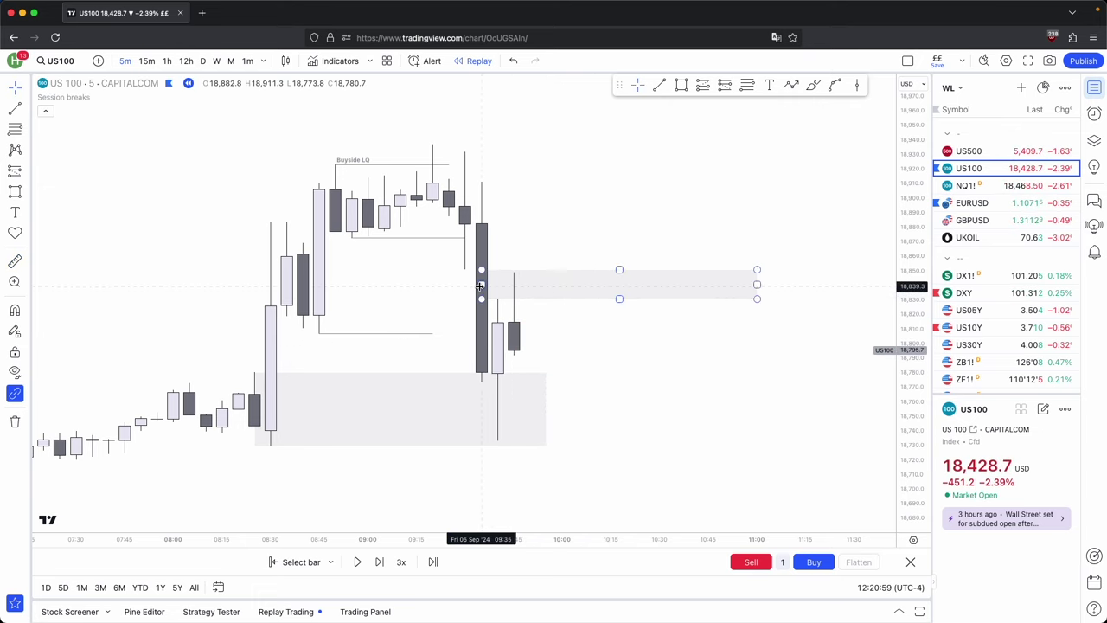
Extend the start of the upper gap rectangle back to the 09:30 candle.
drag(486, 285, 465, 285)
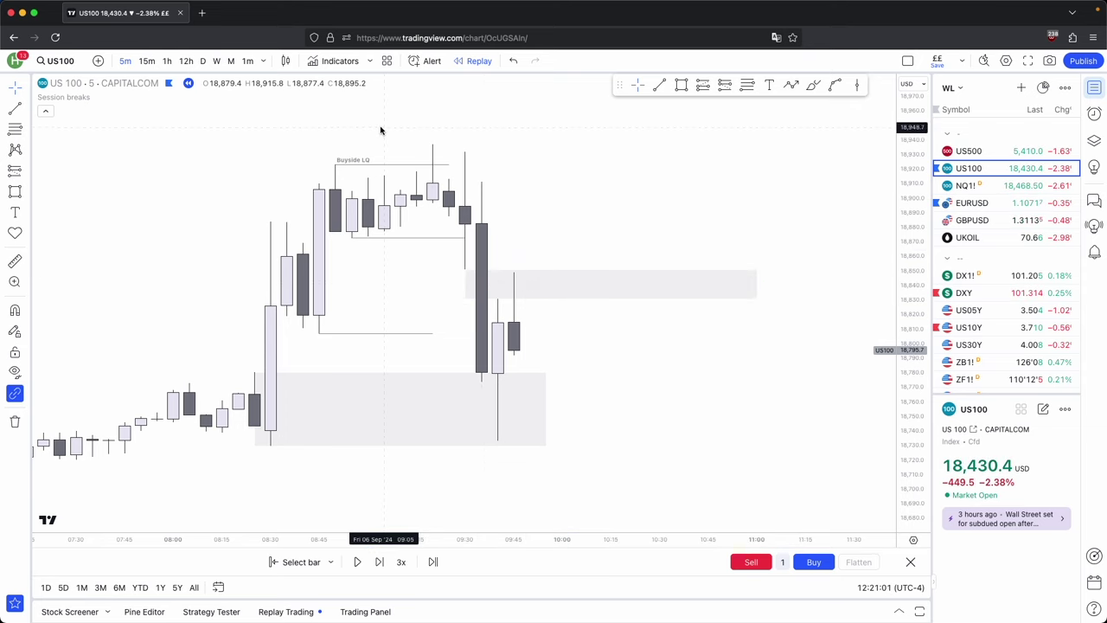
drag(365, 109, 593, 438)
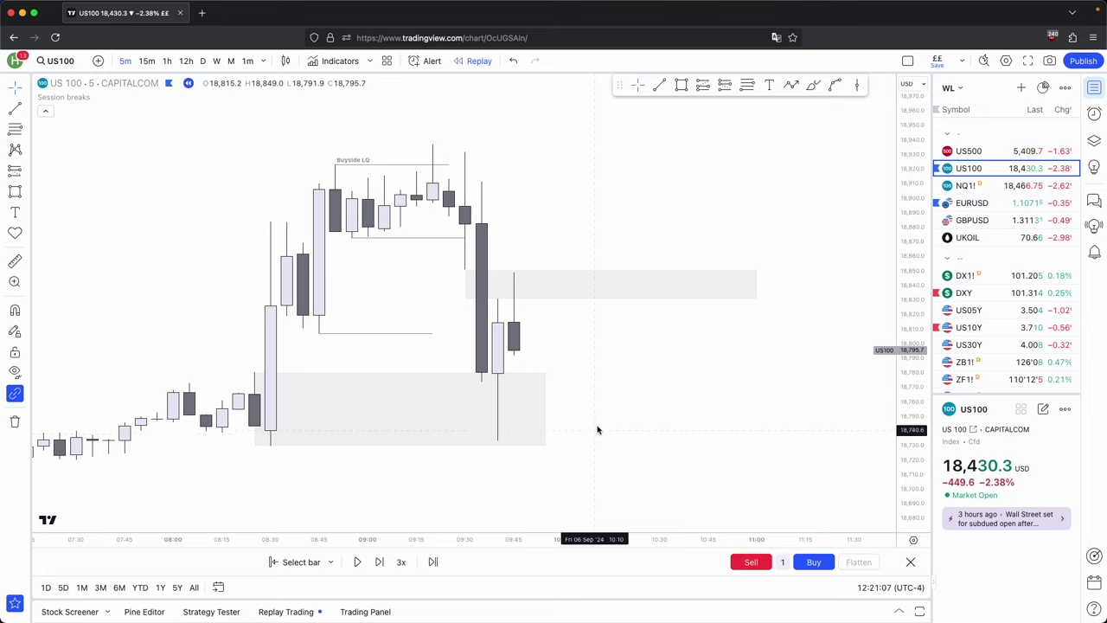
Draw a trend line joining the 08:30 and 09:40 candle lows and apply the $$ label template to it.
click(757, 283)
drag(757, 283, 773, 297)
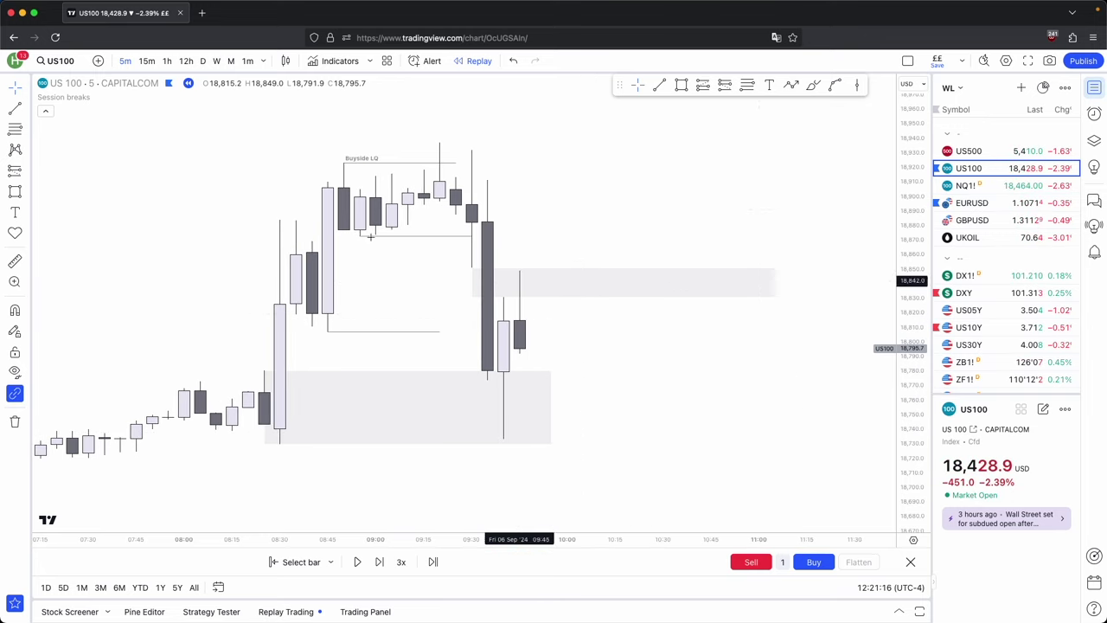
click(659, 85)
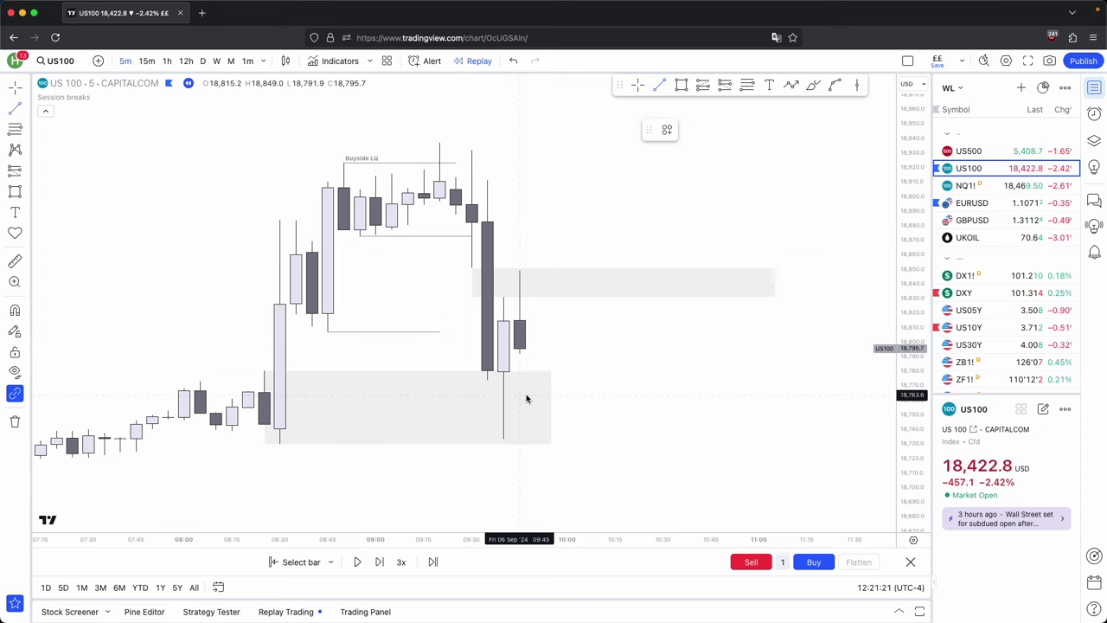
click(280, 444)
click(504, 442)
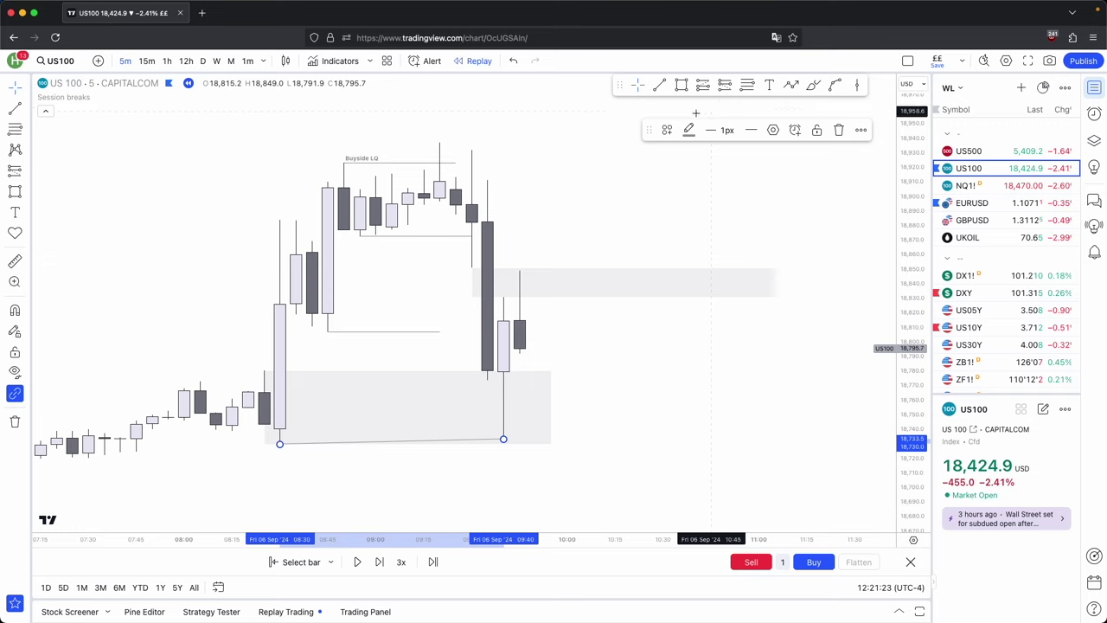
click(667, 129)
click(673, 272)
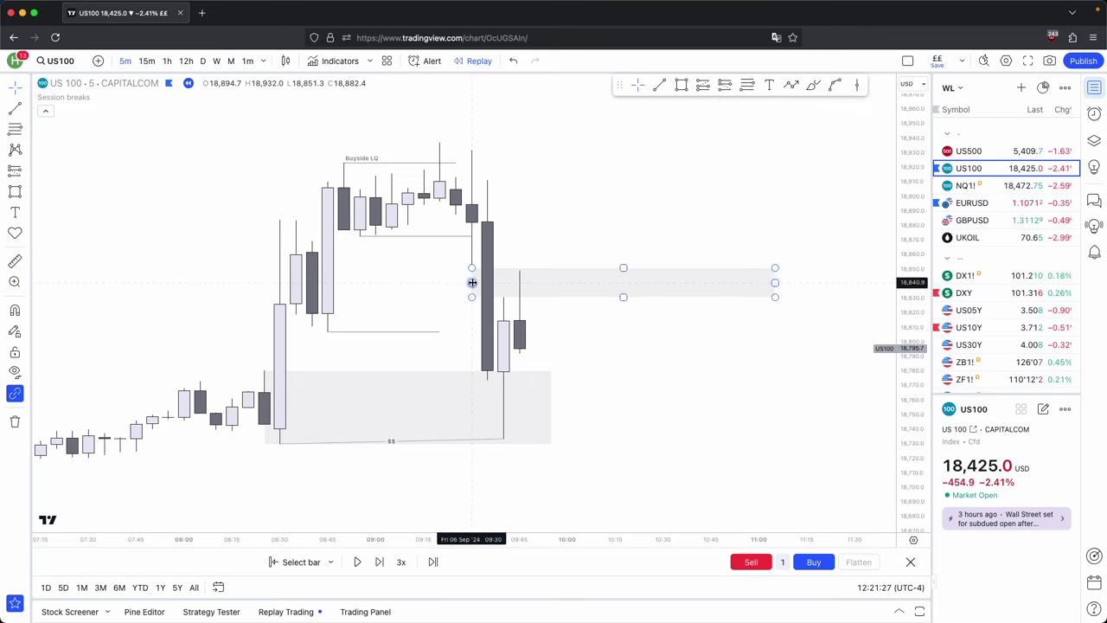
Move the start of the upper gap rectangle to the 09:35 candle and advance the bar replay to the 09:55 candle.
drag(472, 282, 489, 283)
click(536, 276)
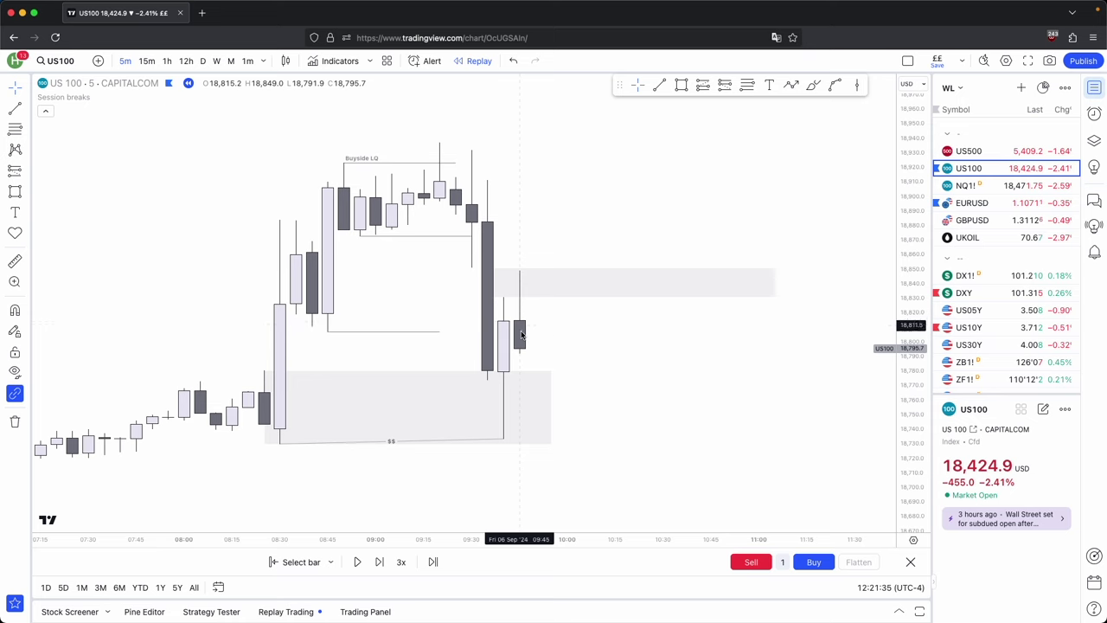
drag(581, 340, 583, 306)
drag(915, 321, 914, 325)
scroll(675, 361, down, 3)
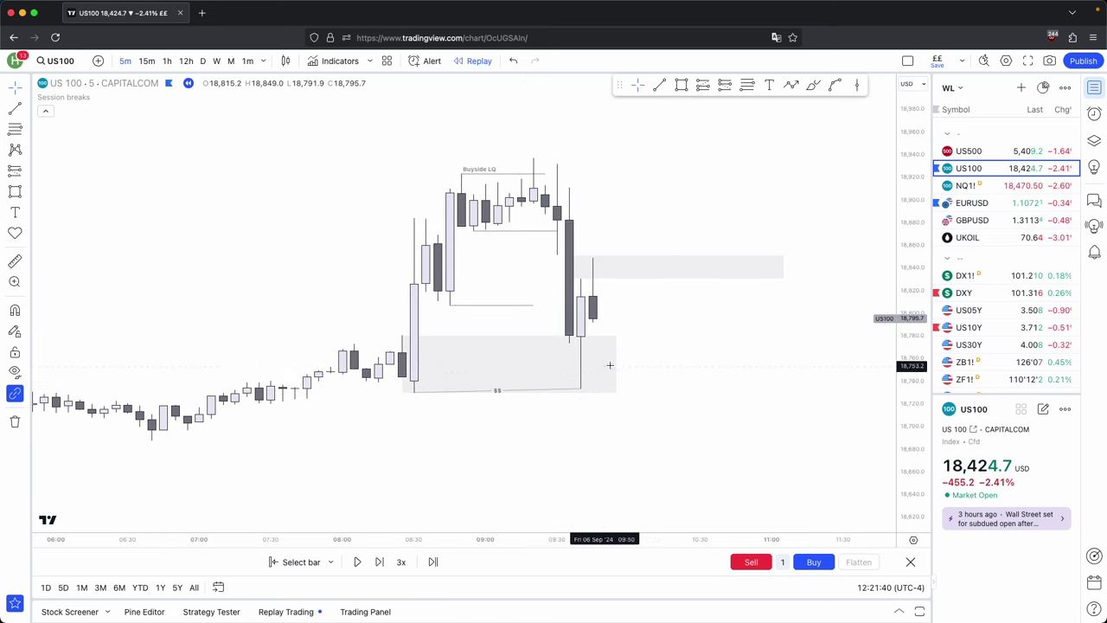
drag(630, 373, 589, 372)
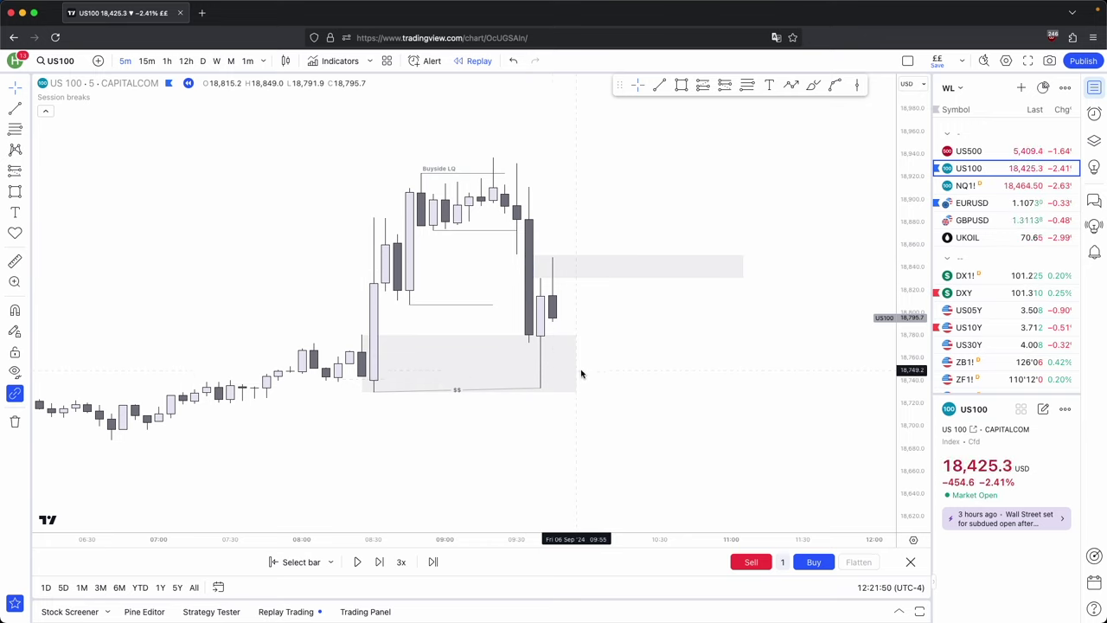
click(380, 562)
click(380, 562)
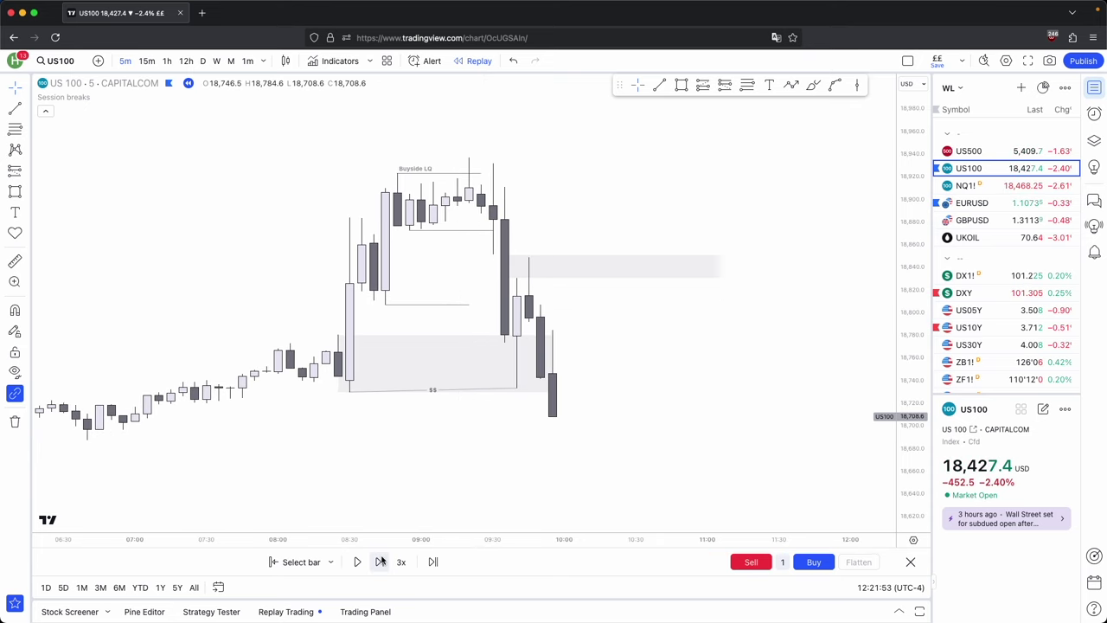
drag(651, 336, 665, 325)
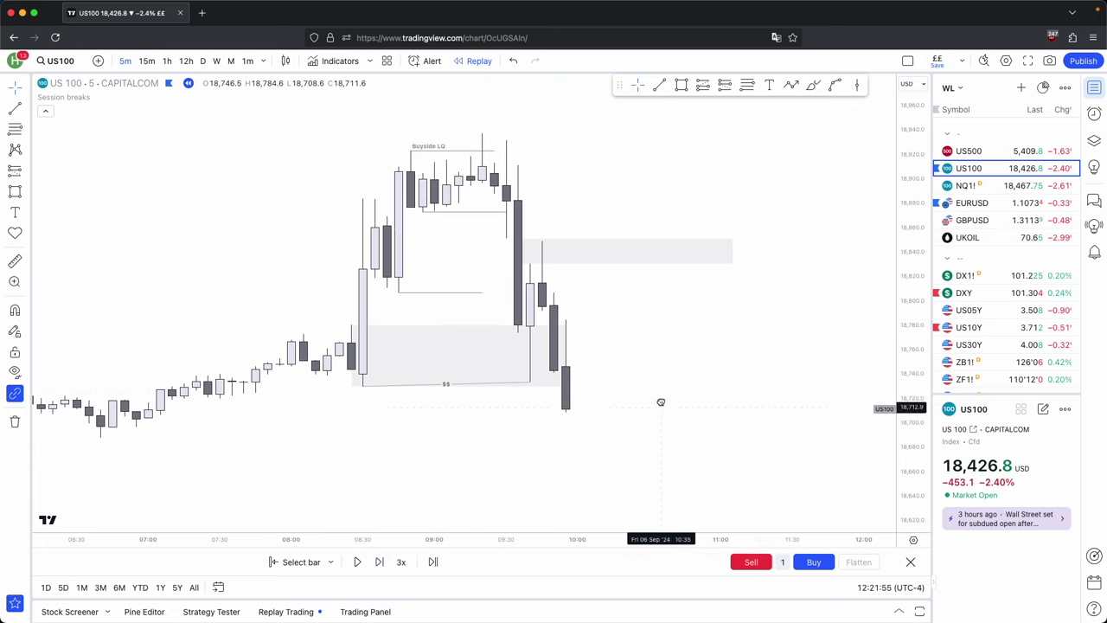
Measure the body of the 09:50 candle from its open to its close.
scroll(649, 384, up, 1)
shift+click(554, 275)
click(555, 340)
click(594, 338)
click(567, 349)
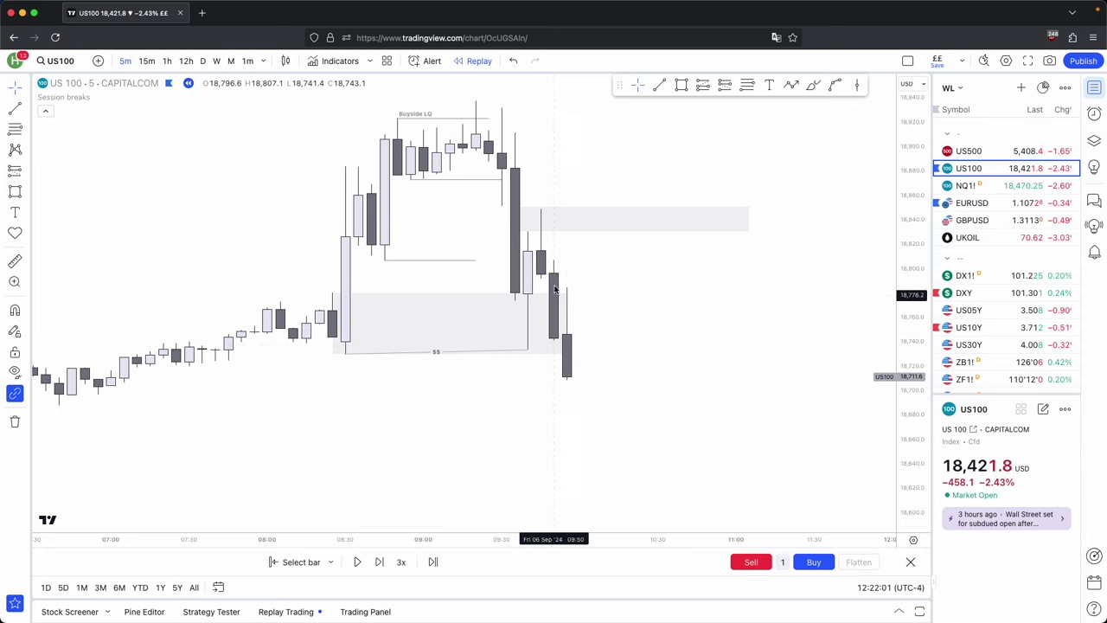
click(553, 322)
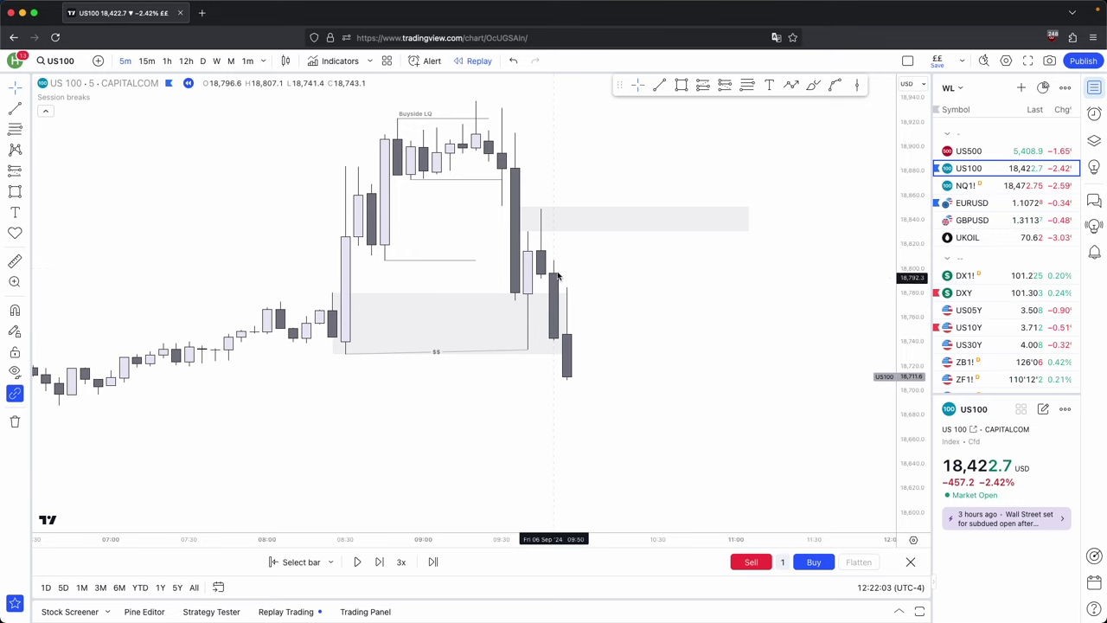
Measure the upper wick and the body of the 09:55 candle.
scroll(606, 351, up, 3)
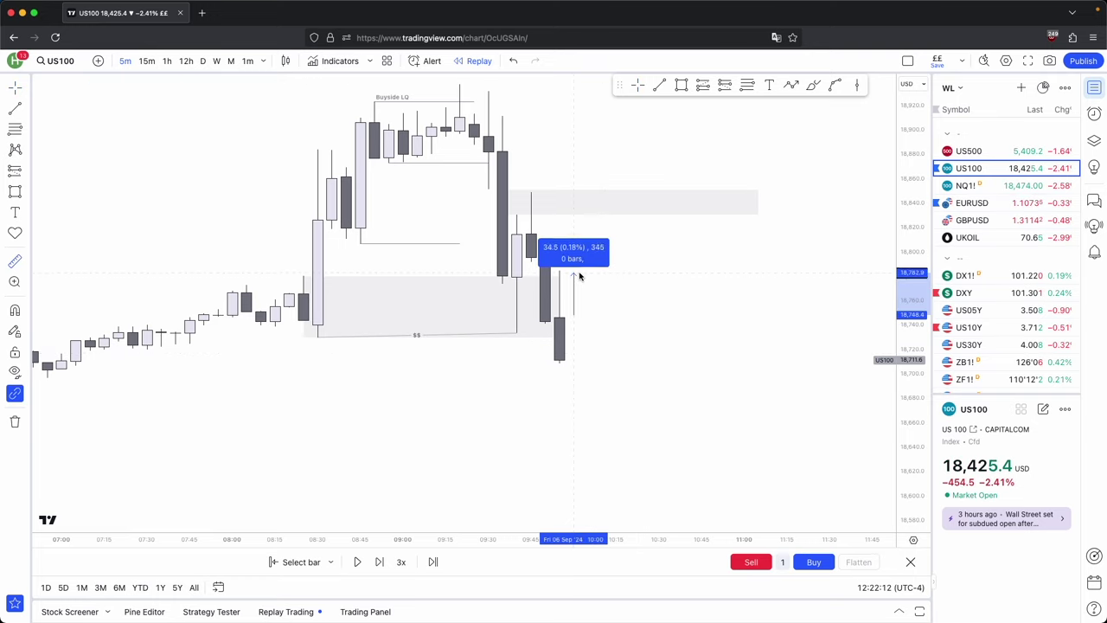
shift+click(559, 319)
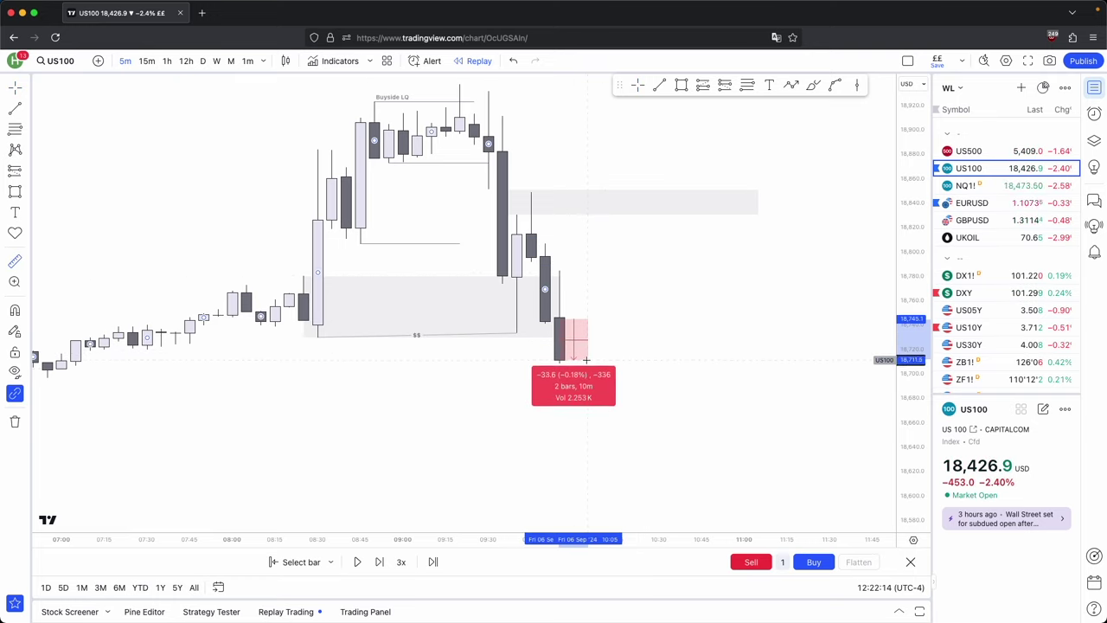
click(586, 361)
click(631, 381)
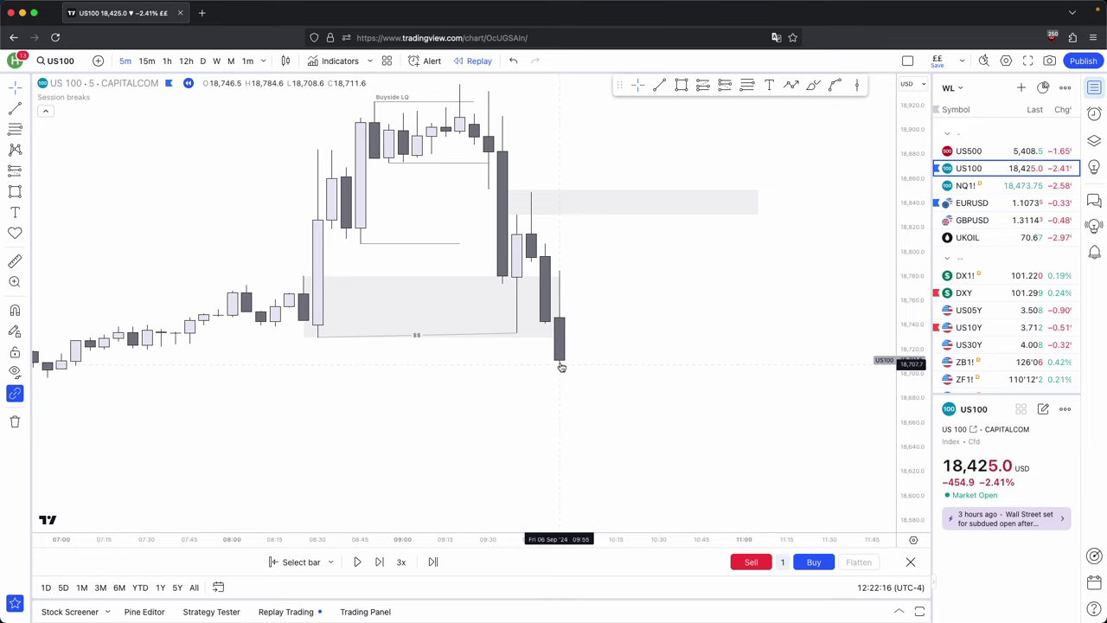
Measure the upper and lower wicks of the 09:40 candle.
drag(602, 344, 626, 356)
drag(905, 432, 905, 407)
scroll(618, 346, up, 1)
drag(471, 135, 556, 279)
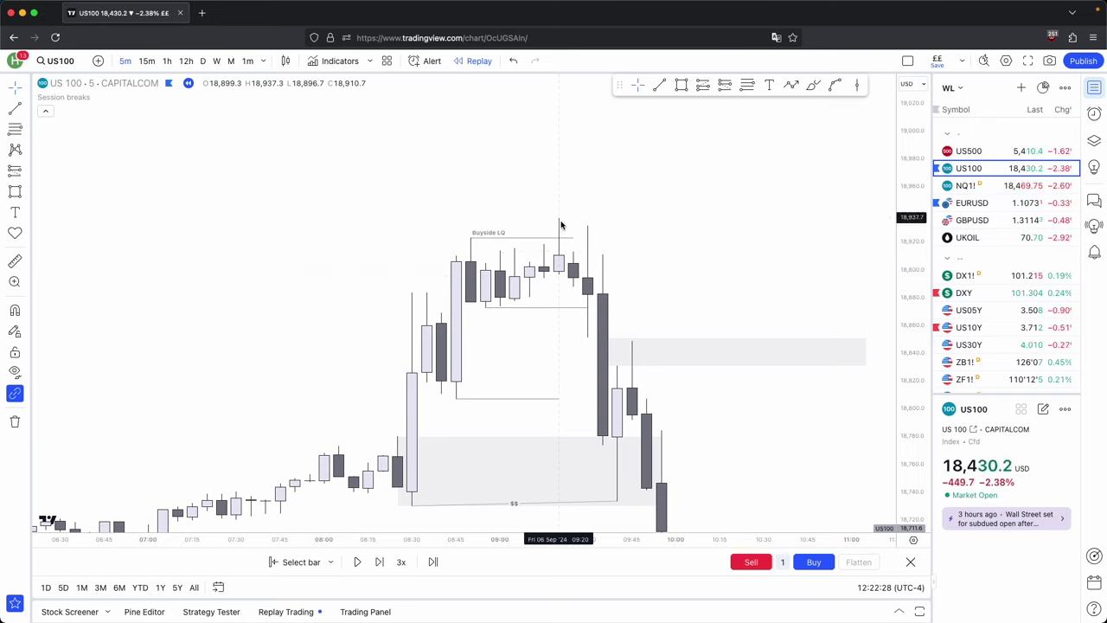
click(545, 239)
click(558, 307)
drag(556, 355, 514, 248)
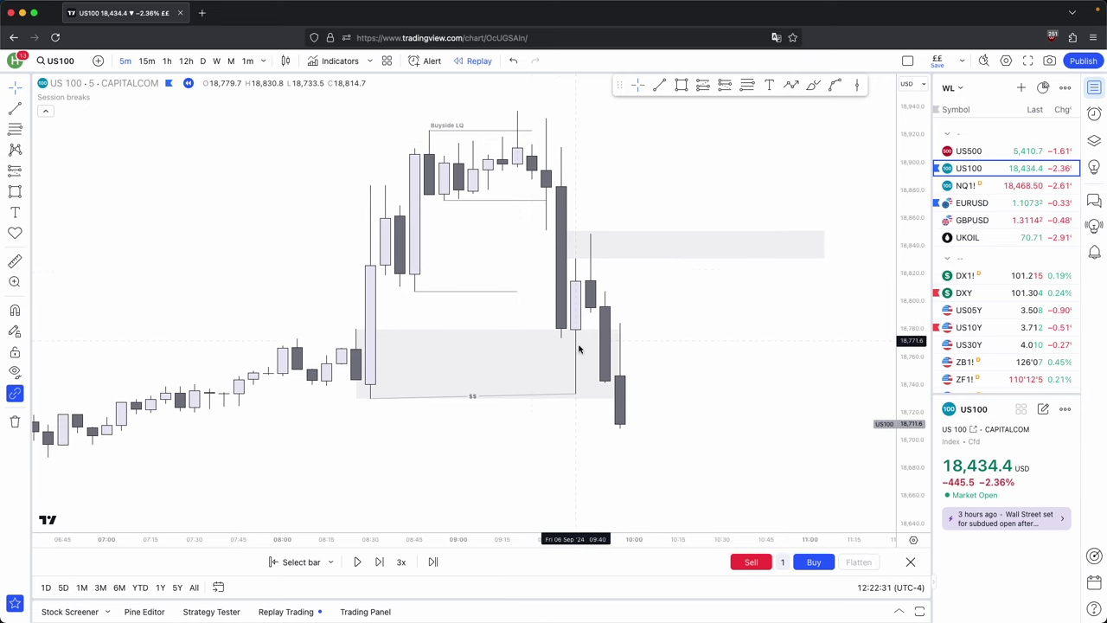
scroll(571, 300, up, 1)
shift+click(567, 279)
click(567, 259)
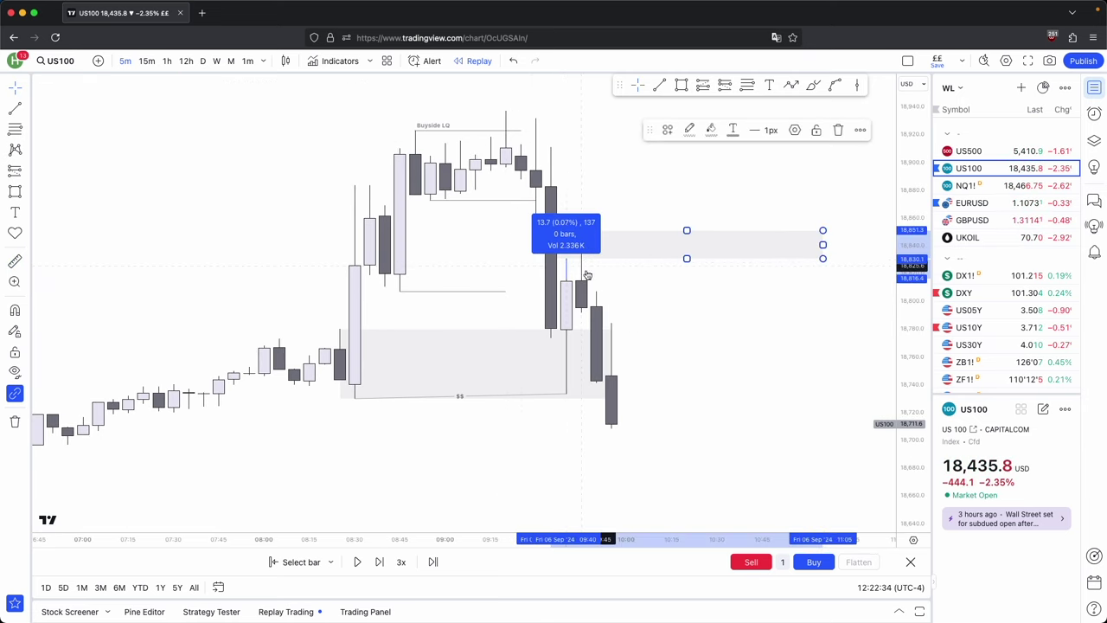
click(605, 331)
shift+click(567, 332)
click(638, 353)
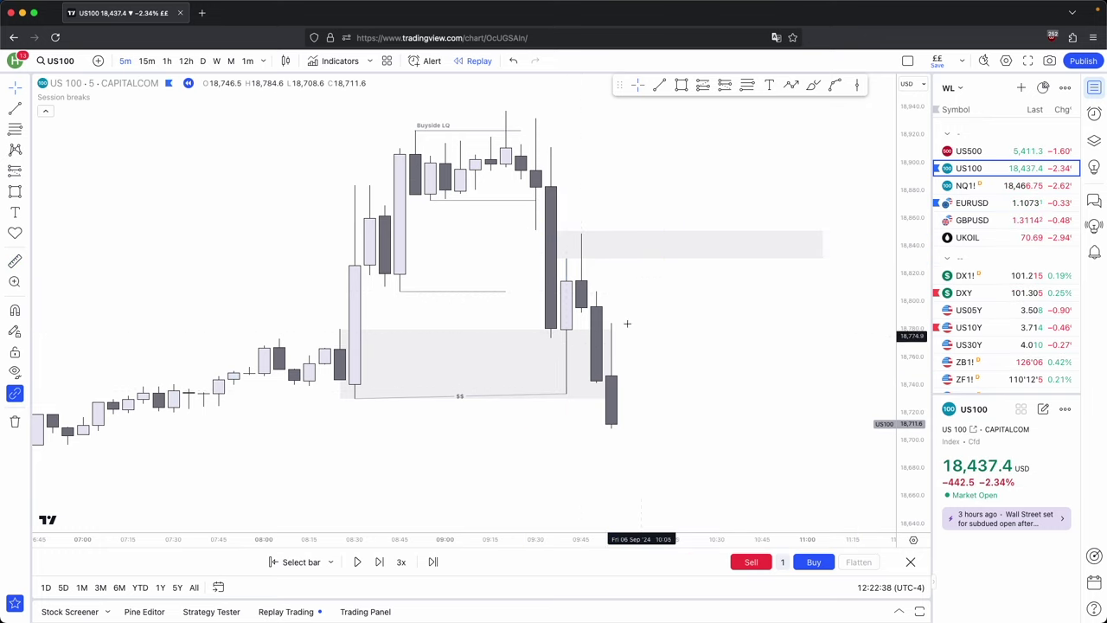
Measure the 09:45 candle's upper wick and compare it with the 09:55 candle's upper wick.
drag(711, 325, 631, 308)
scroll(624, 305, up, 1)
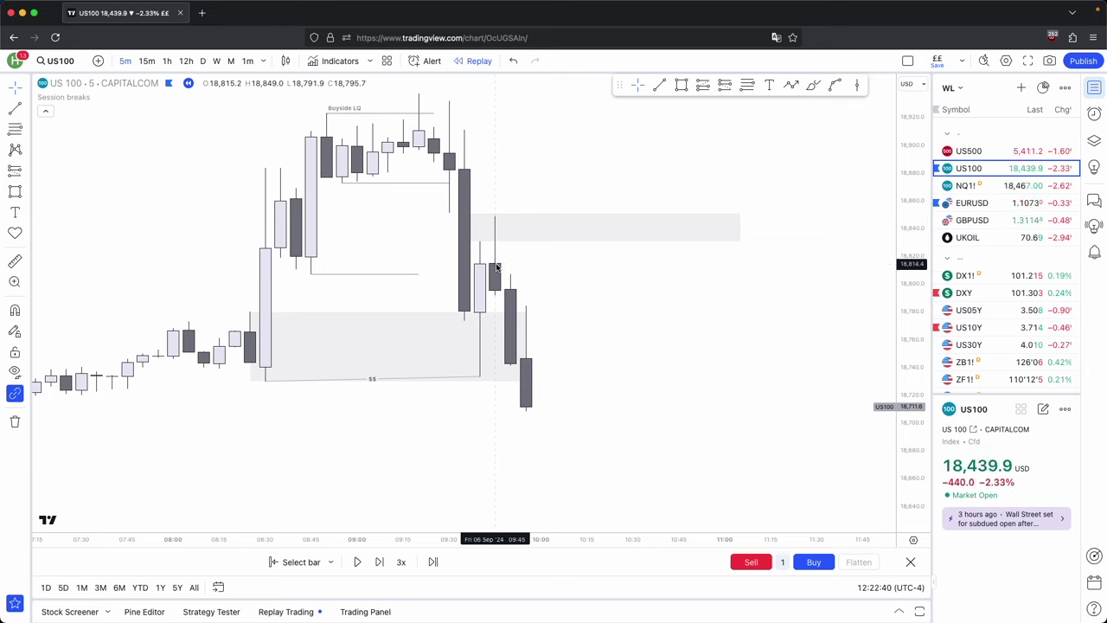
shift+click(503, 258)
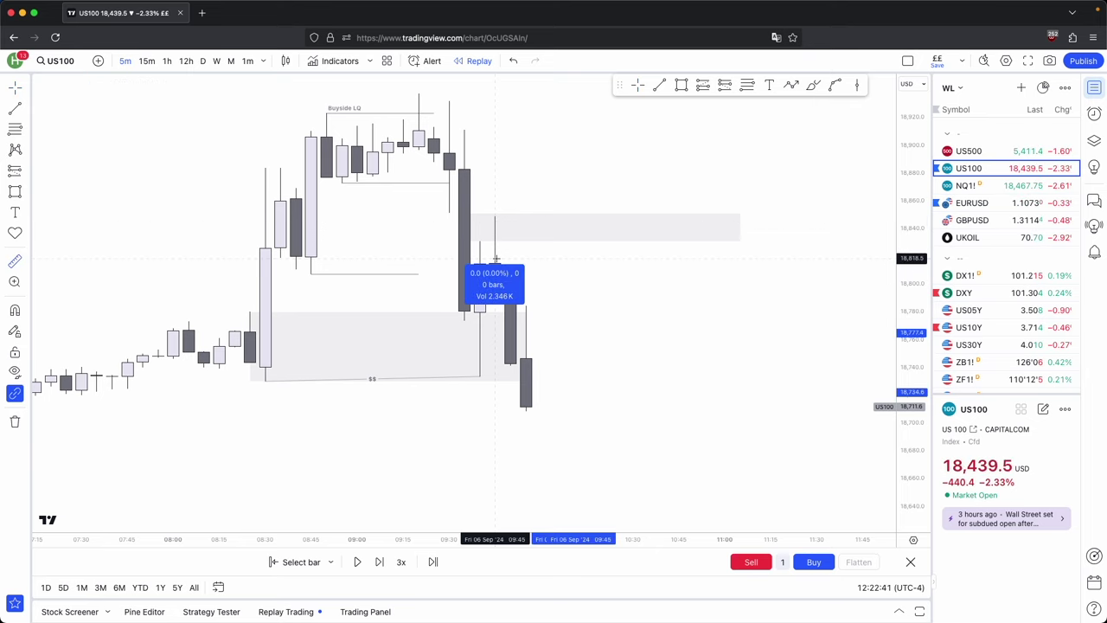
click(532, 332)
shift+click(548, 359)
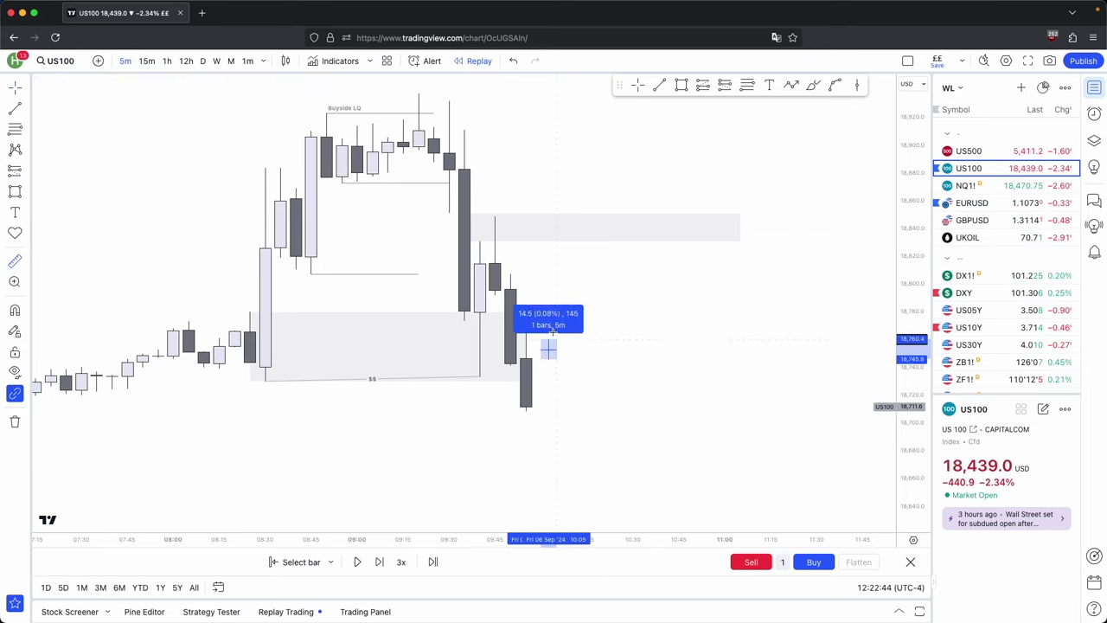
click(530, 409)
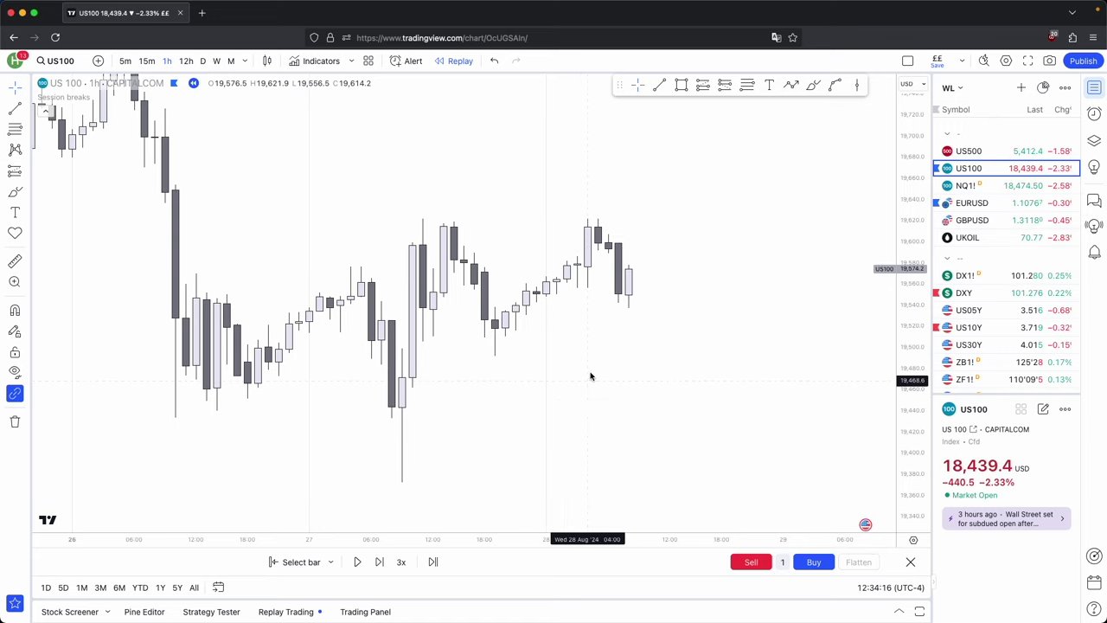
Draw a gap rectangle from the 27 Aug 16:00 candle's low at 19,554.7 to 19,538.3 and extend it to 28 Aug 03:00.
click(682, 84)
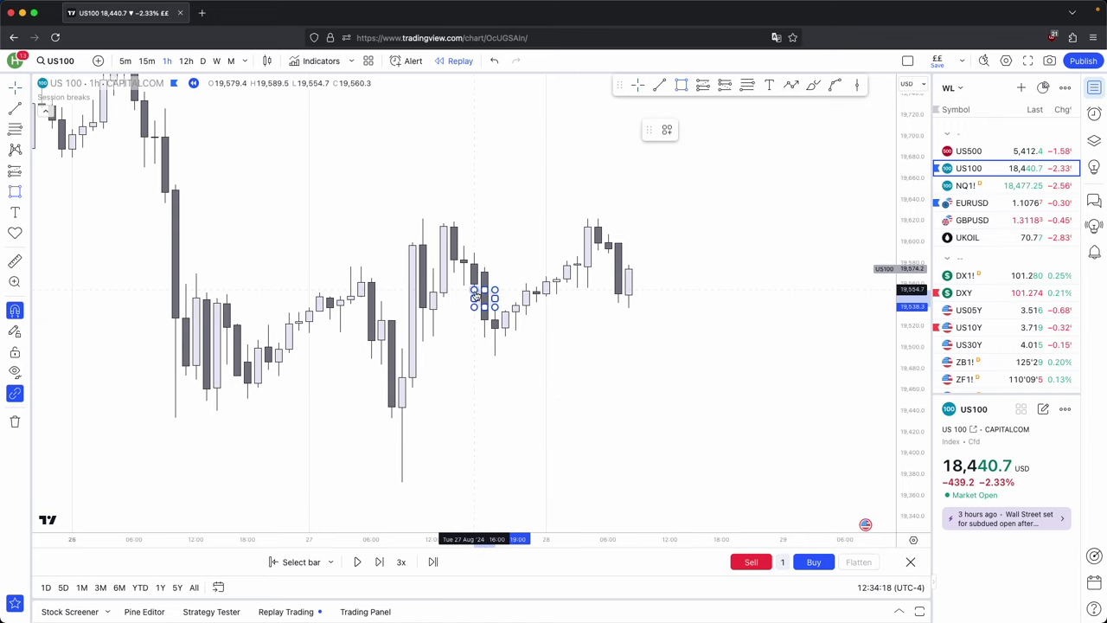
super+click(475, 290)
drag(494, 299, 577, 298)
click(595, 369)
drag(925, 411, 924, 336)
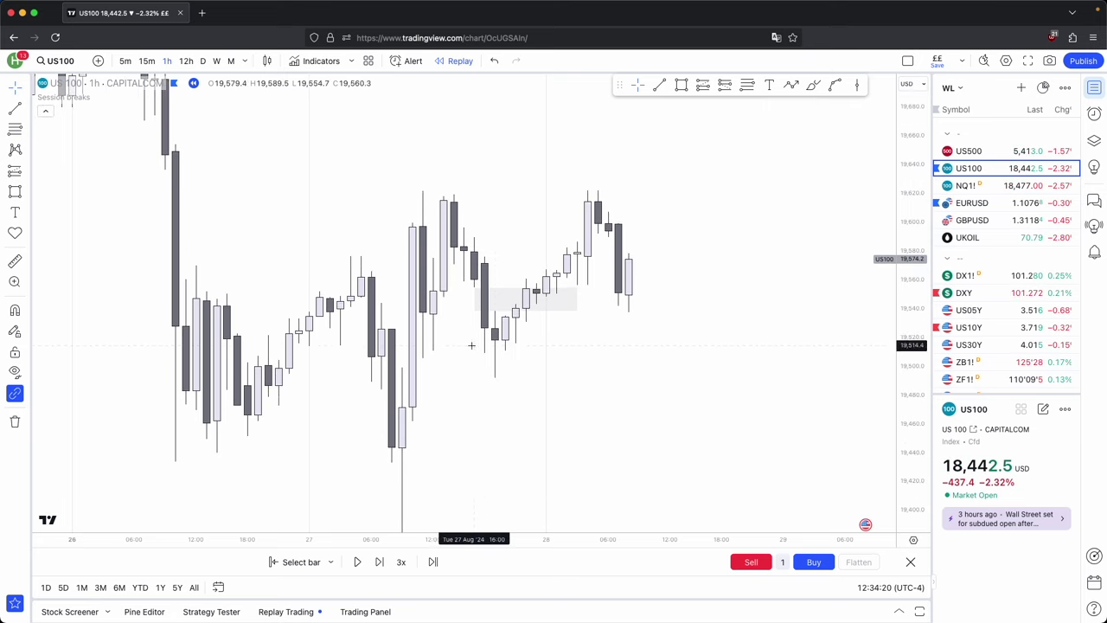
Measure the climb of the small-bodied candles from below the gap rectangle to above it.
shift+click(507, 362)
click(559, 249)
click(603, 375)
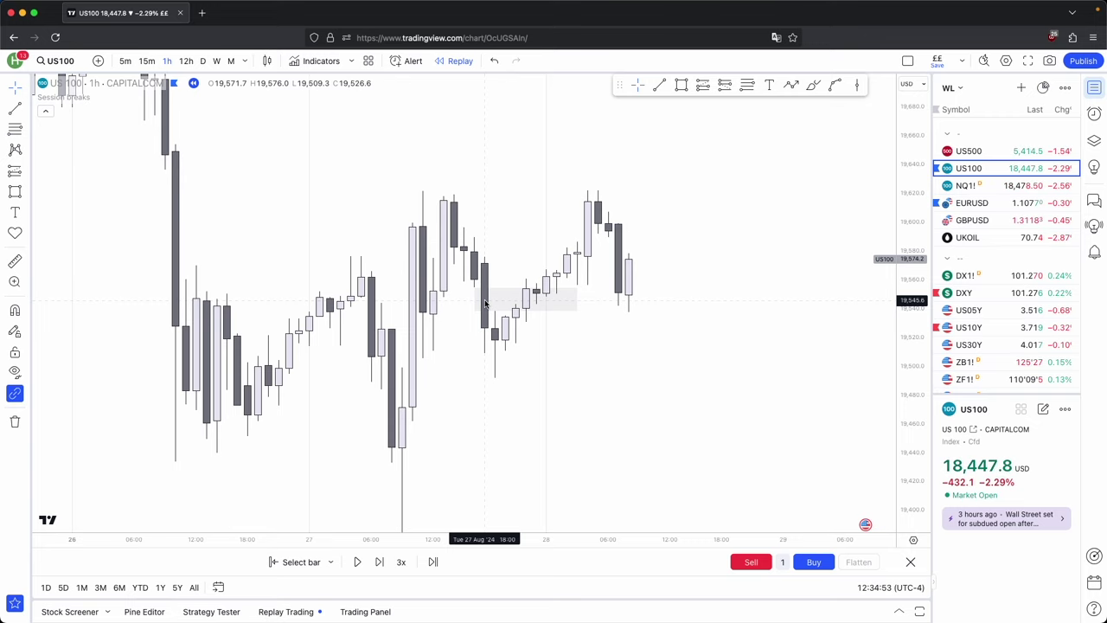
Delete the gap rectangle on the 1-hour chart.
click(576, 302)
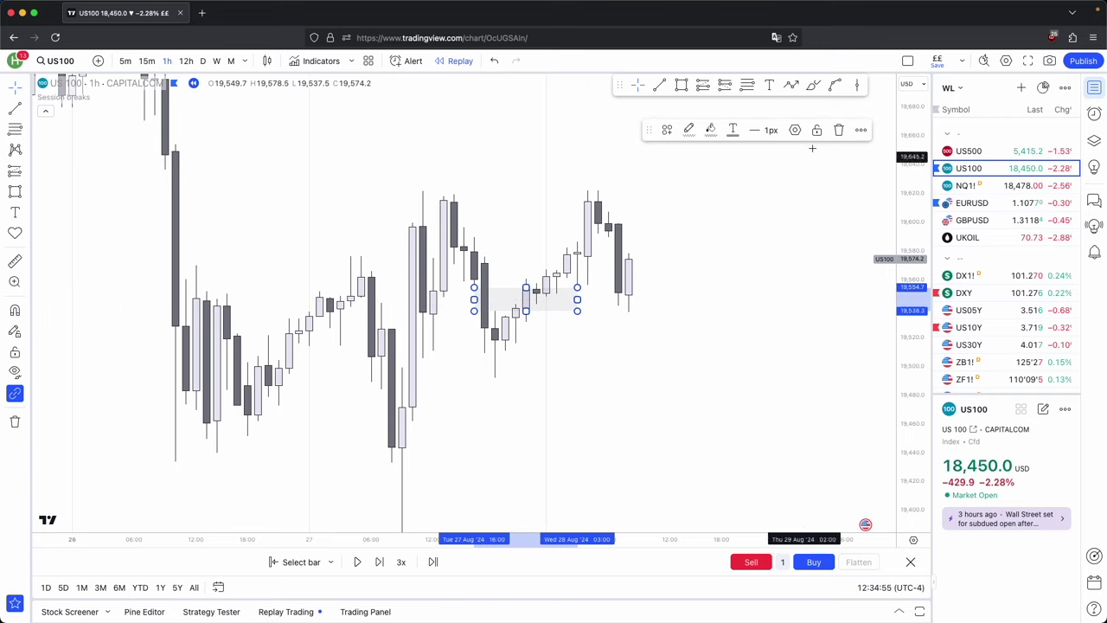
click(842, 131)
Draw a horizontal trend line from the 27 Aug 11:00 candle's high to beyond the latest candle.
drag(748, 211, 738, 235)
click(659, 85)
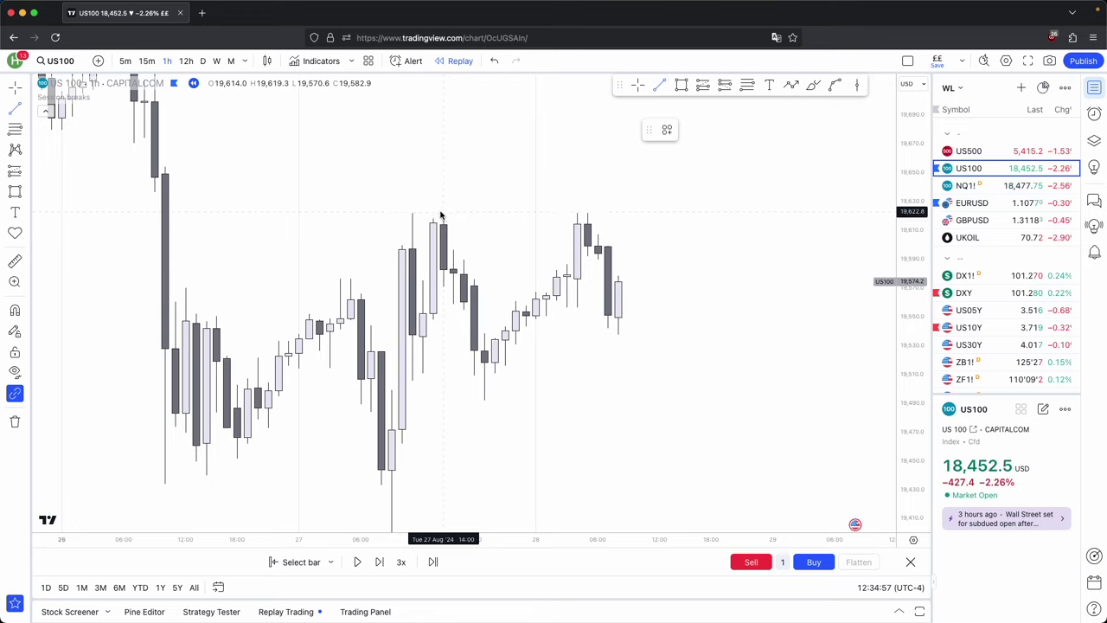
click(411, 214)
click(659, 214)
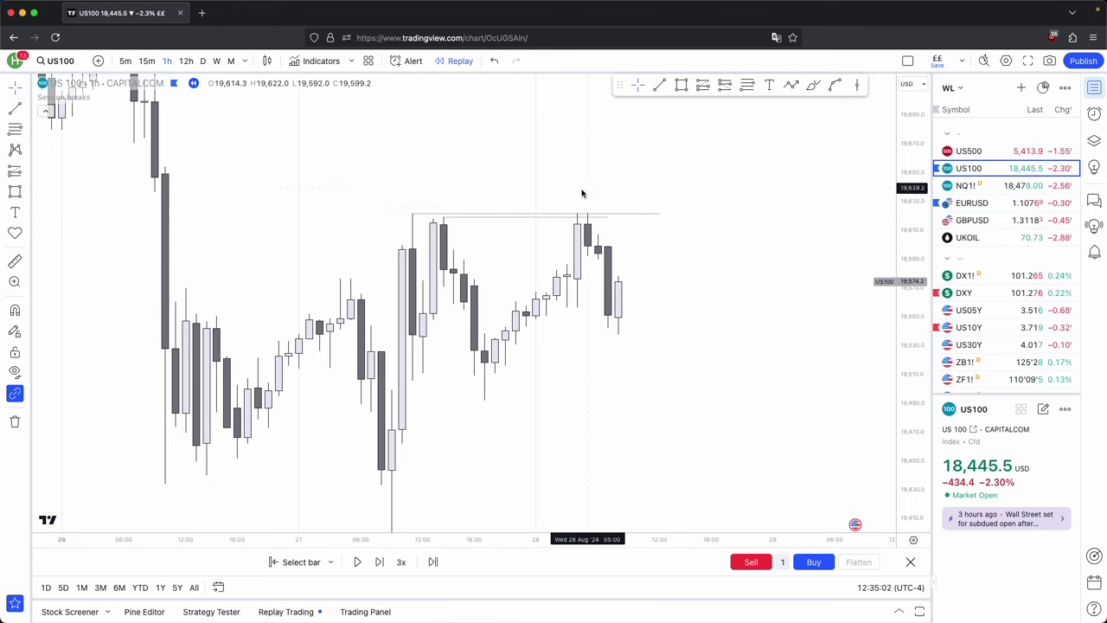
Apply the Buyside LQ template to the trend line starting at the 27 Aug 14:00 candle's high.
click(498, 220)
click(660, 130)
click(723, 248)
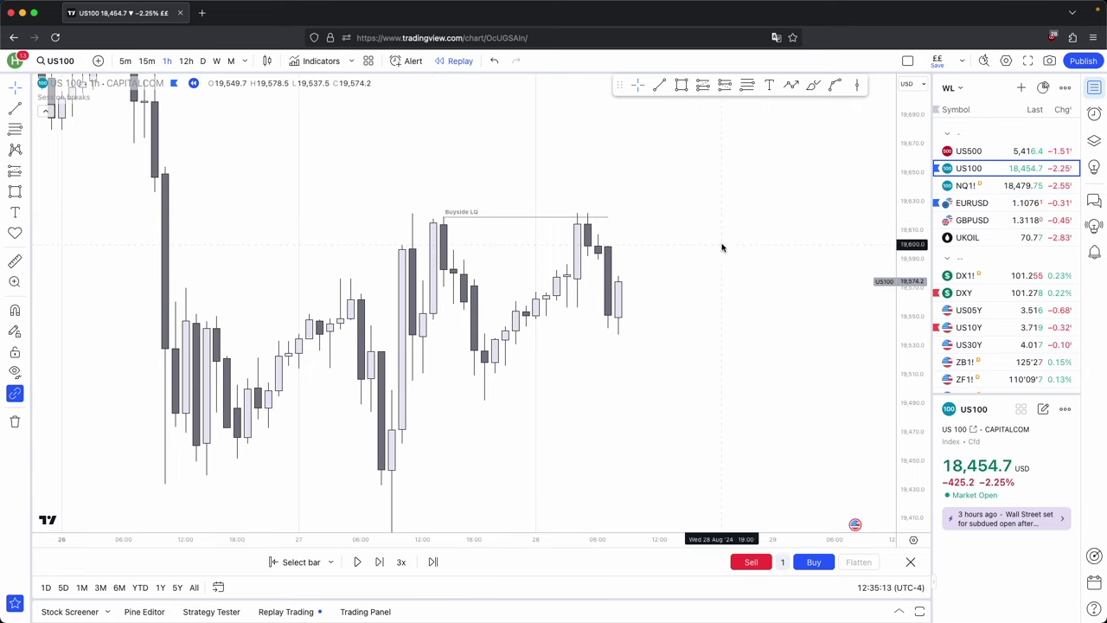
Measure the drop from the 28 Aug 05:00 candle's high to the 06:00 candle's low.
scroll(690, 233, up, 1)
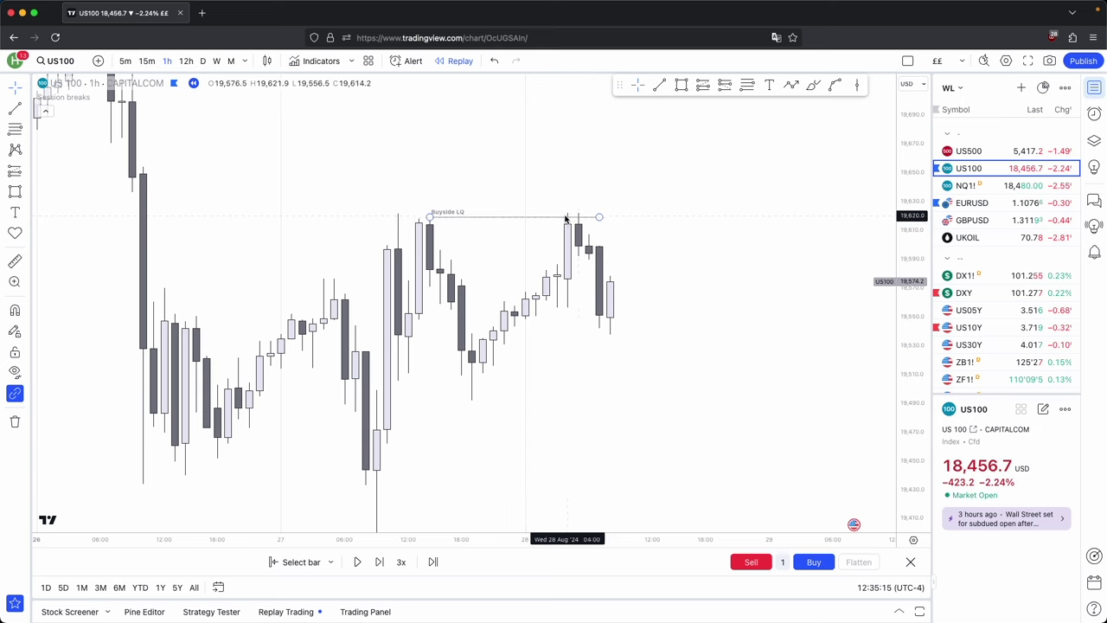
drag(926, 321, 924, 286)
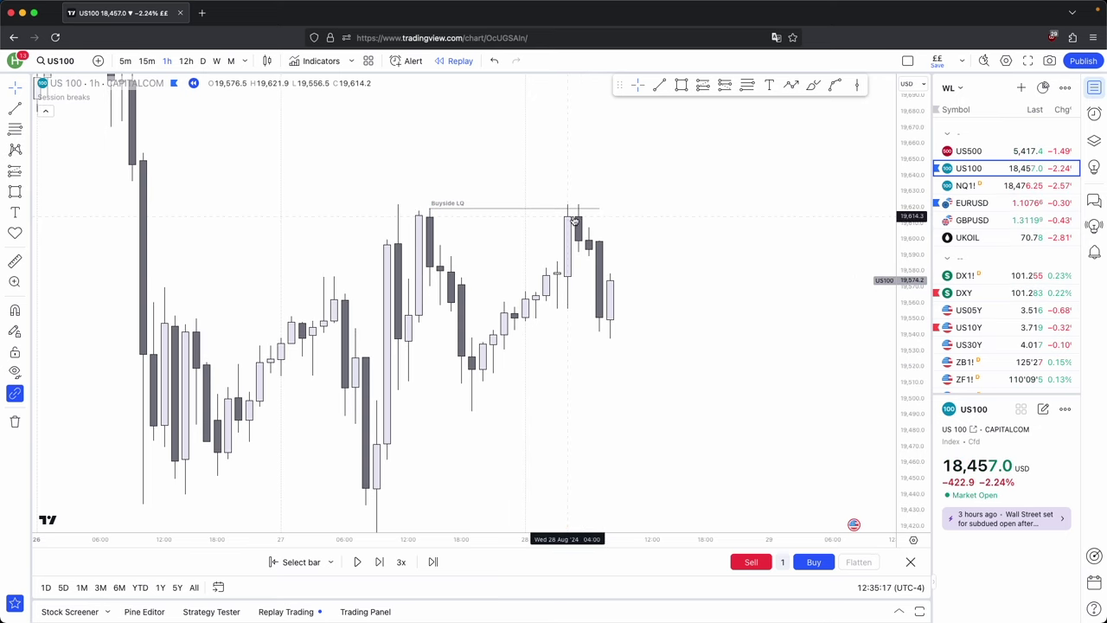
scroll(585, 233, right, 1)
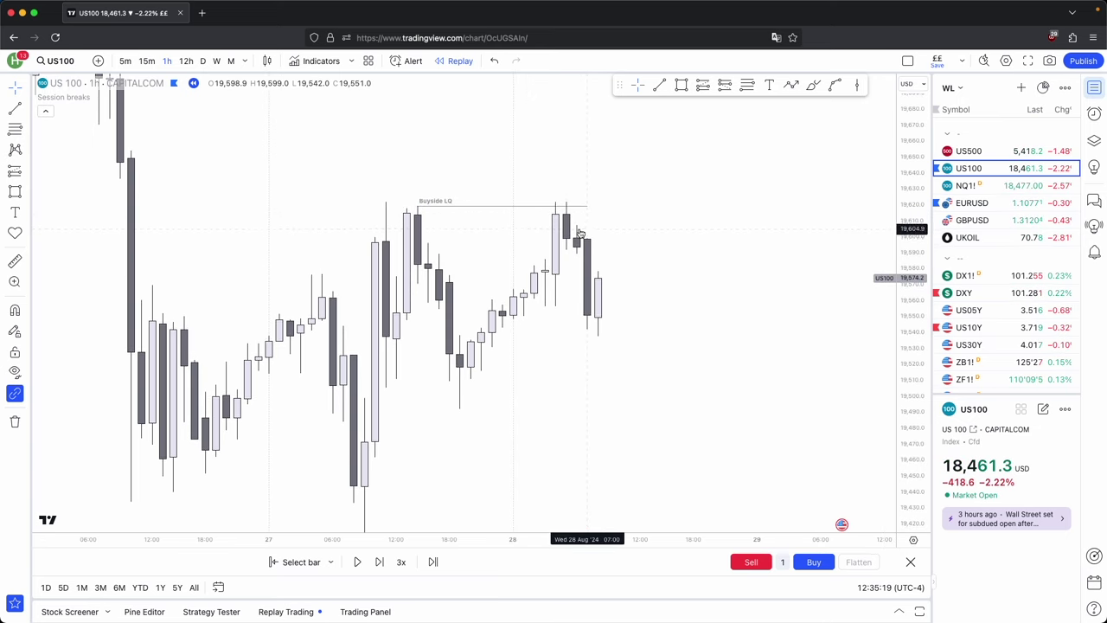
shift+click(571, 197)
click(580, 258)
click(621, 248)
shift+click(567, 203)
click(577, 249)
click(621, 239)
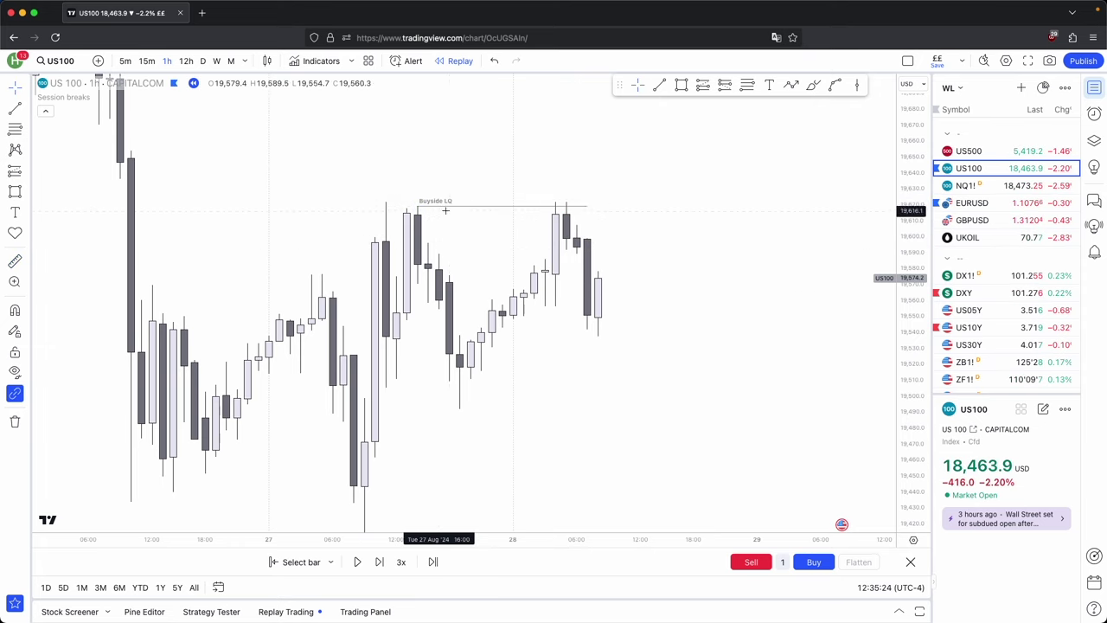
Measure the 28 Aug 07:00 candle's fall from its open to its low.
scroll(616, 241, up, 1)
shift+click(578, 238)
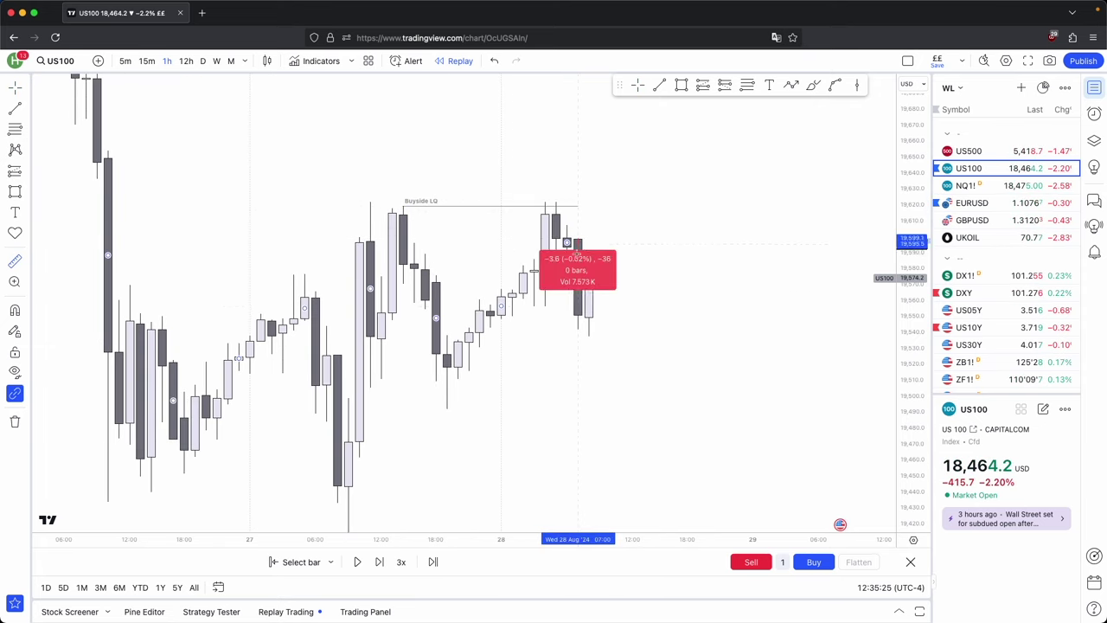
click(590, 330)
click(653, 311)
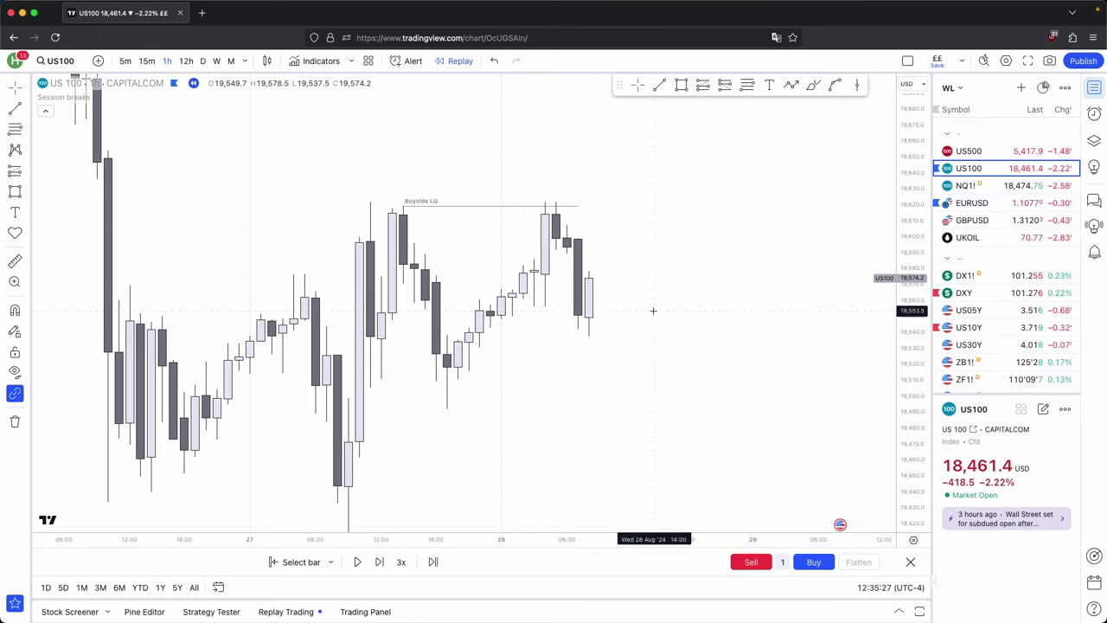
Draw a horizontal trend line at the 28 Aug 04:00 candle's low, running from 03:00 to the 07:00 candle.
click(659, 85)
super+click(534, 310)
shift+click(579, 311)
click(678, 326)
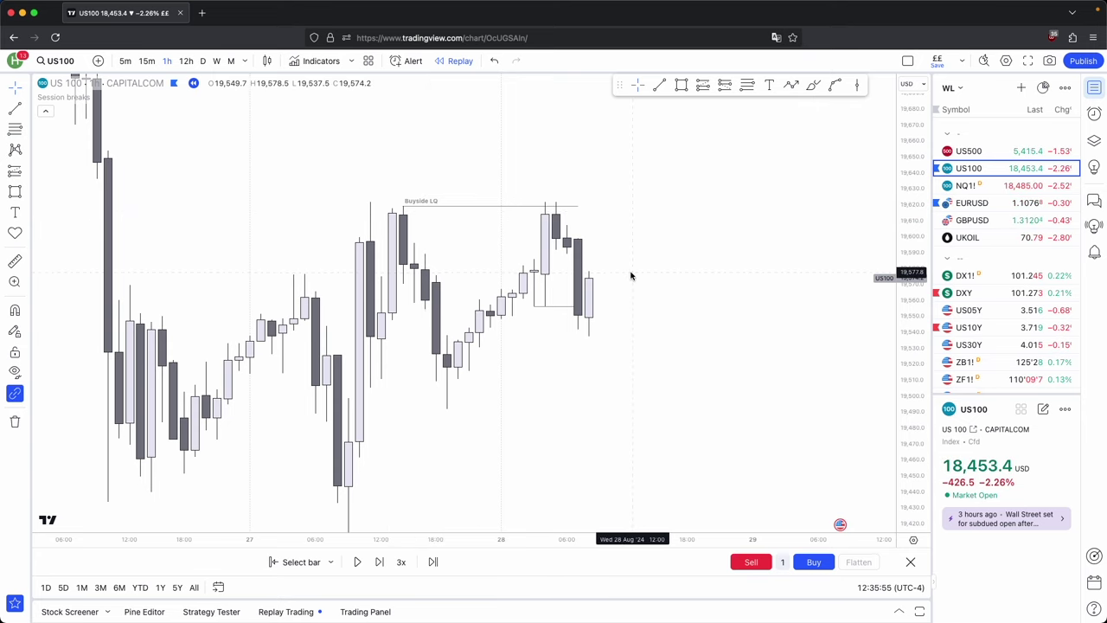
Advance the replay one candle and draw a rectangle over the gap between the 28 Aug 06:00 candle's low and the 08:00 candle's high.
click(380, 561)
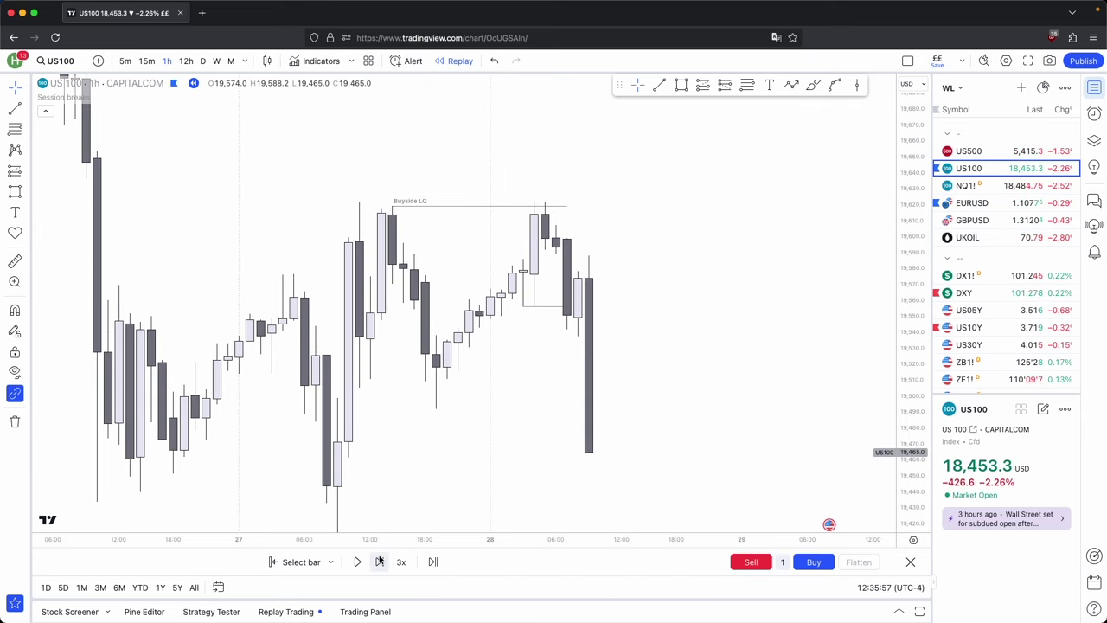
click(681, 85)
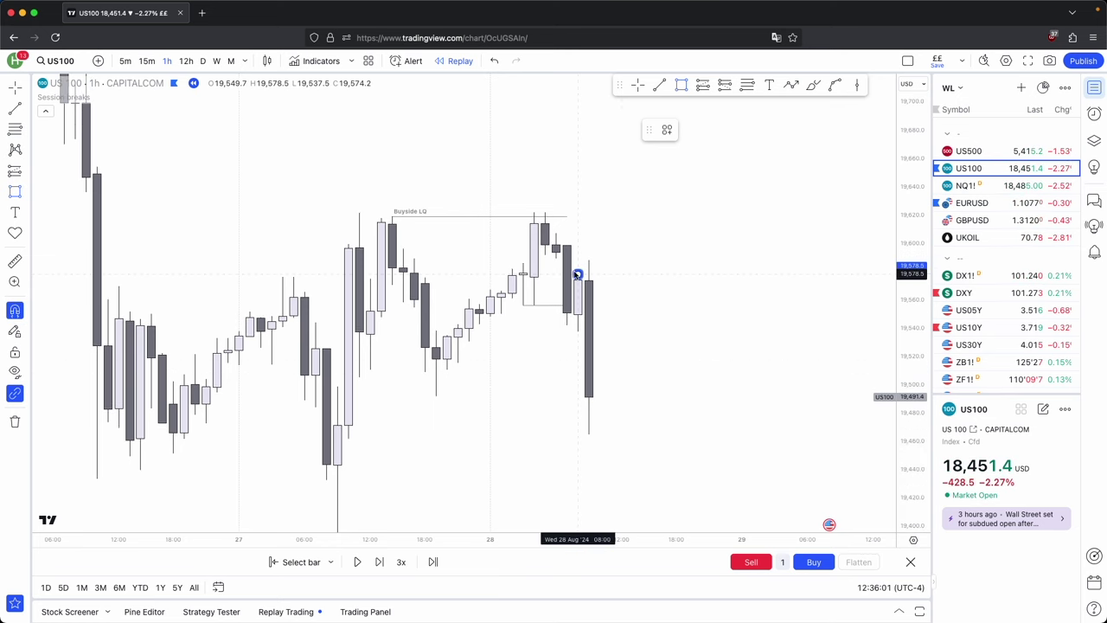
click(556, 258)
drag(578, 266, 687, 267)
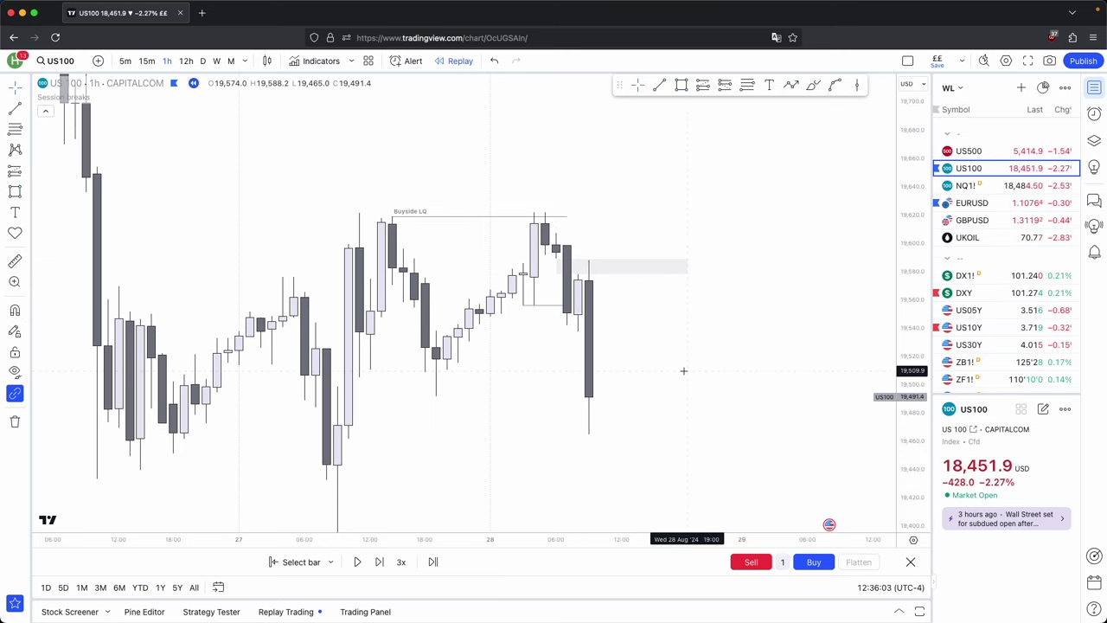
Draw a horizontal trend line from the 27 Aug 19:00 candle's low to just past the 28 Aug 09:00 candle.
drag(684, 370, 668, 323)
click(539, 215)
click(659, 85)
drag(420, 348, 583, 350)
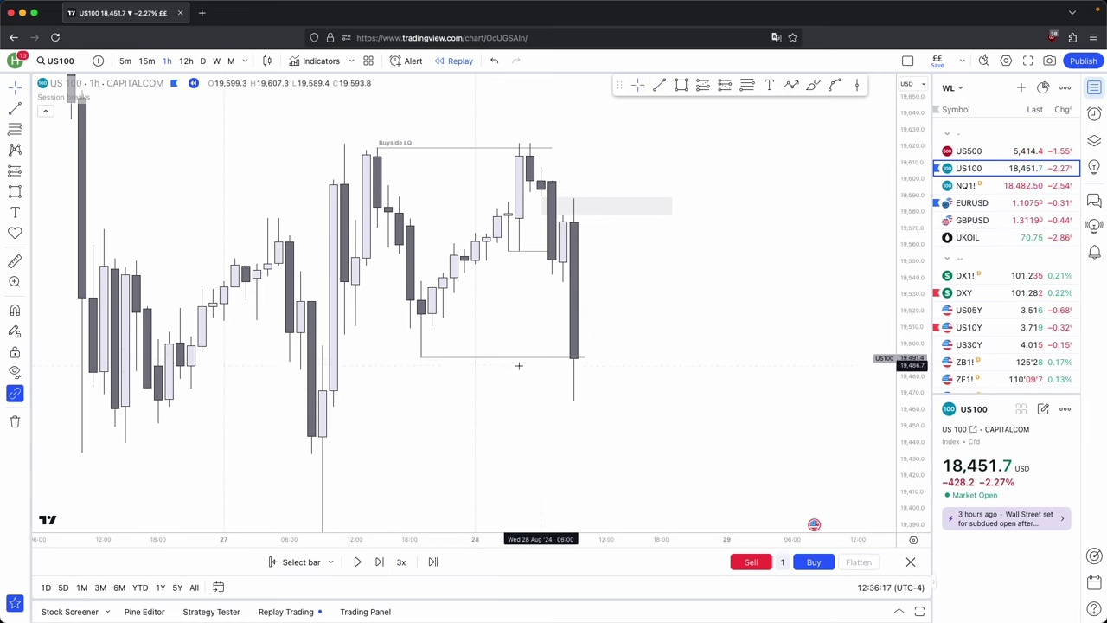
Advance the replay one candle and examine where the 28 Aug 09:00 candle closes relative to the 27 Aug 19:00 low line.
click(380, 562)
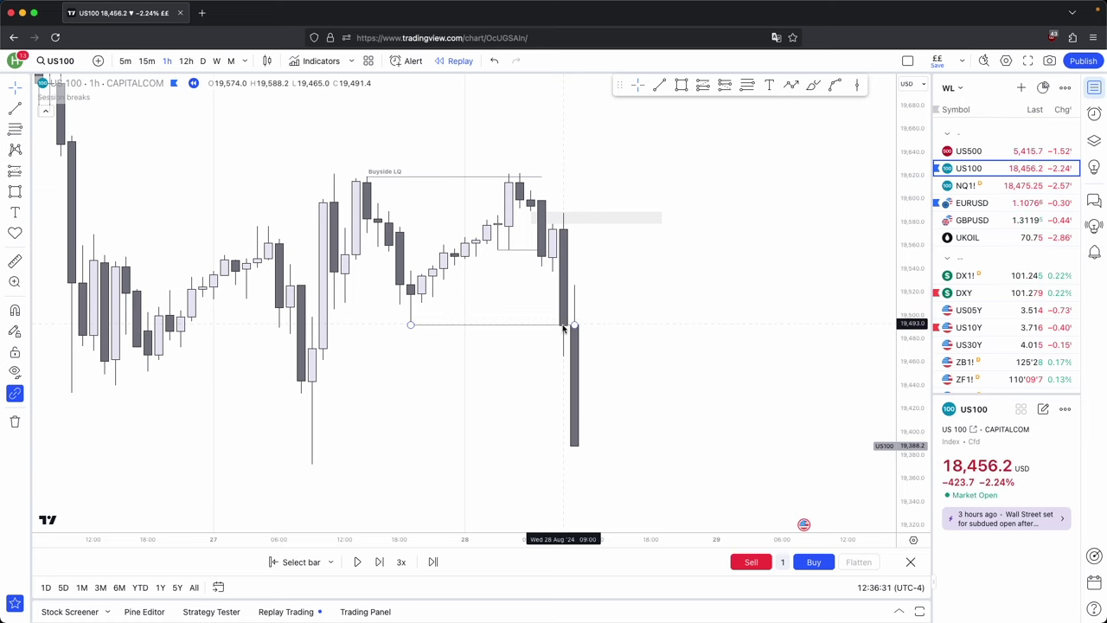
drag(914, 439, 900, 309)
drag(687, 373, 867, 332)
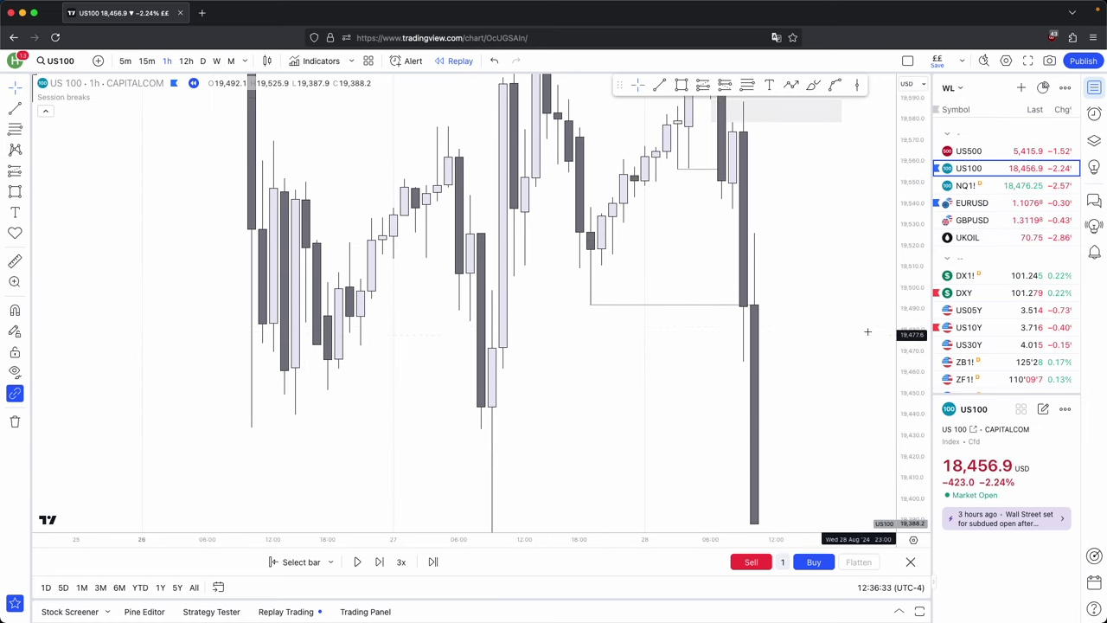
scroll(867, 332, up, 5)
drag(914, 378, 910, 287)
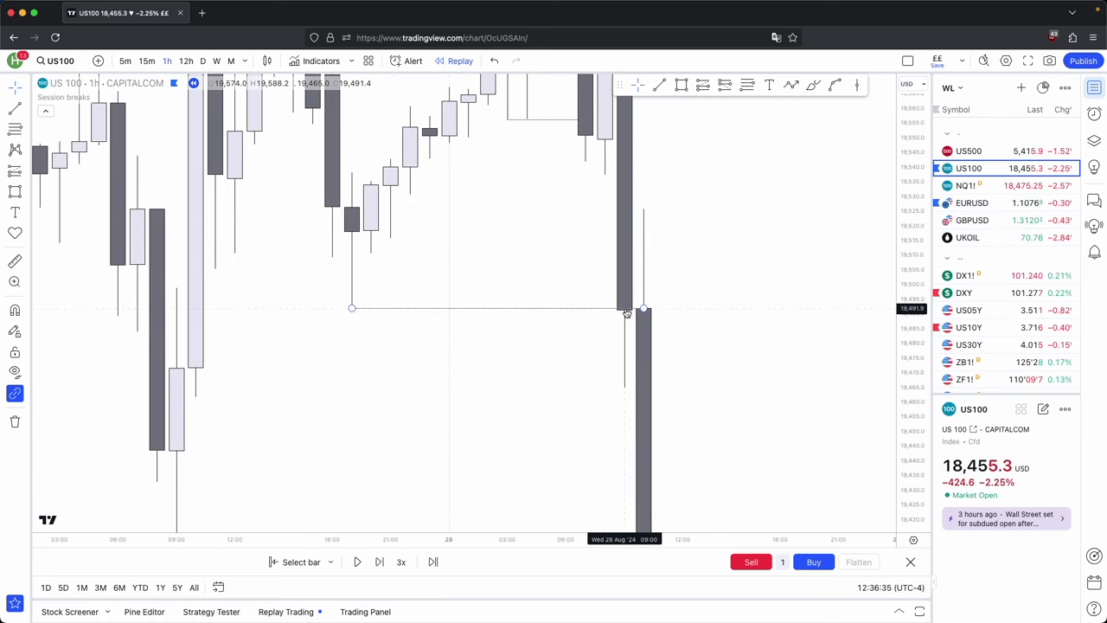
scroll(769, 424, down, 5)
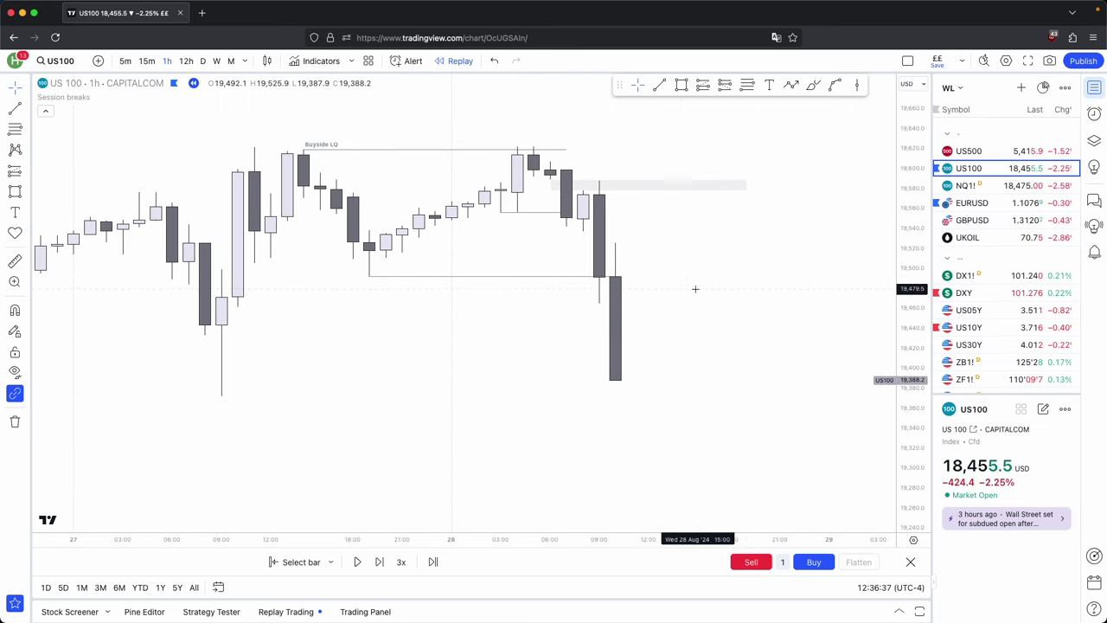
scroll(683, 298, down, 2)
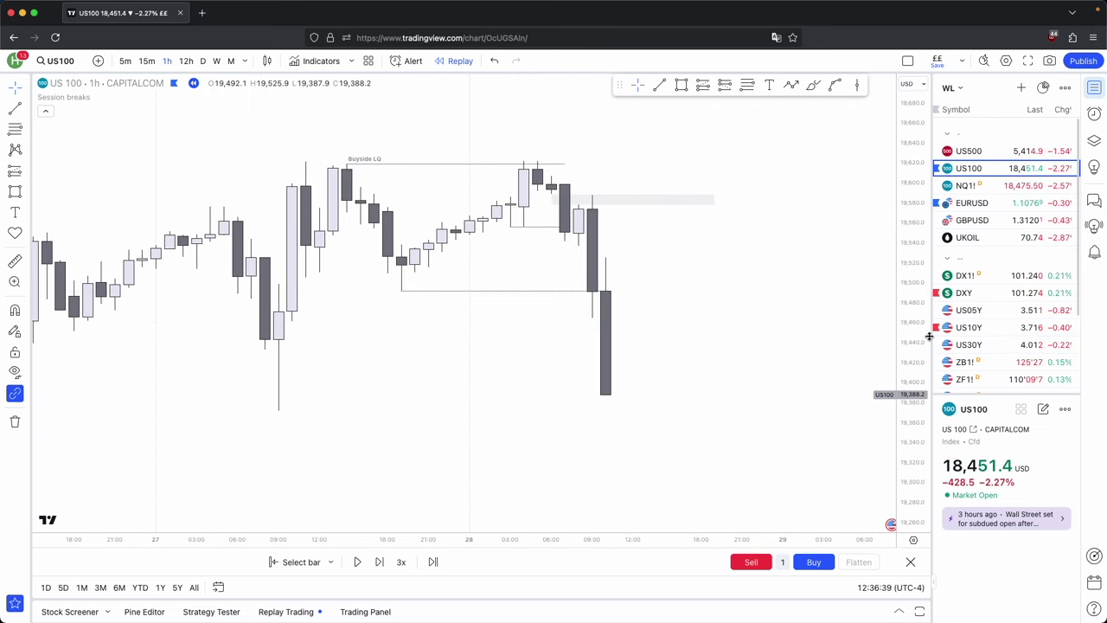
drag(915, 340, 912, 363)
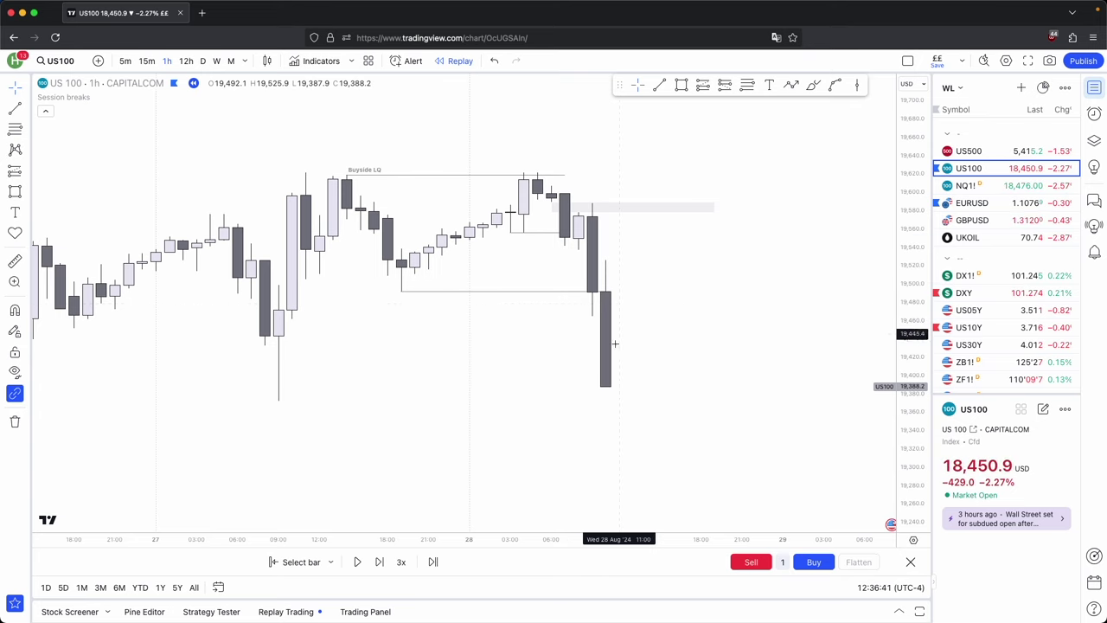
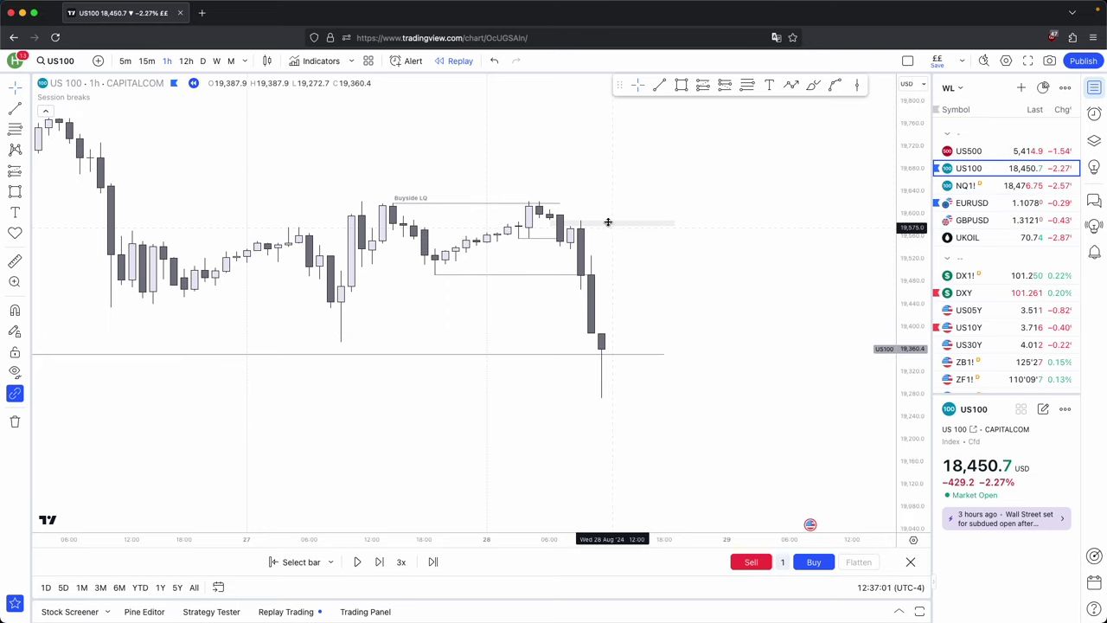
Draw a horizontal trend line from the 28 Aug 09:00 candle's high to about 29 Aug 08:00.
click(659, 83)
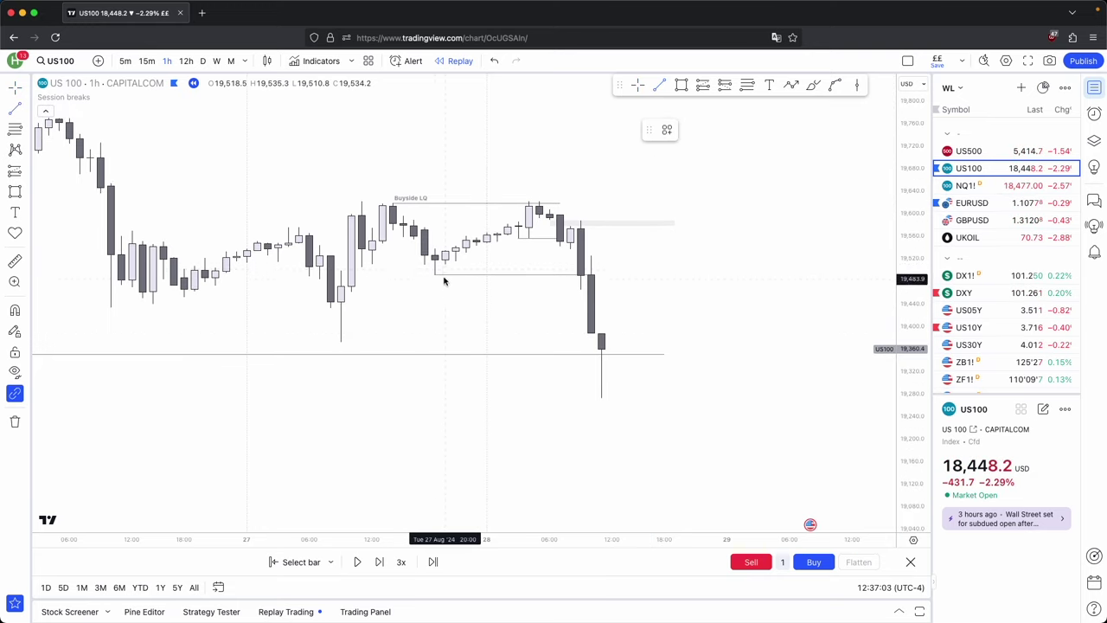
drag(913, 396, 908, 293)
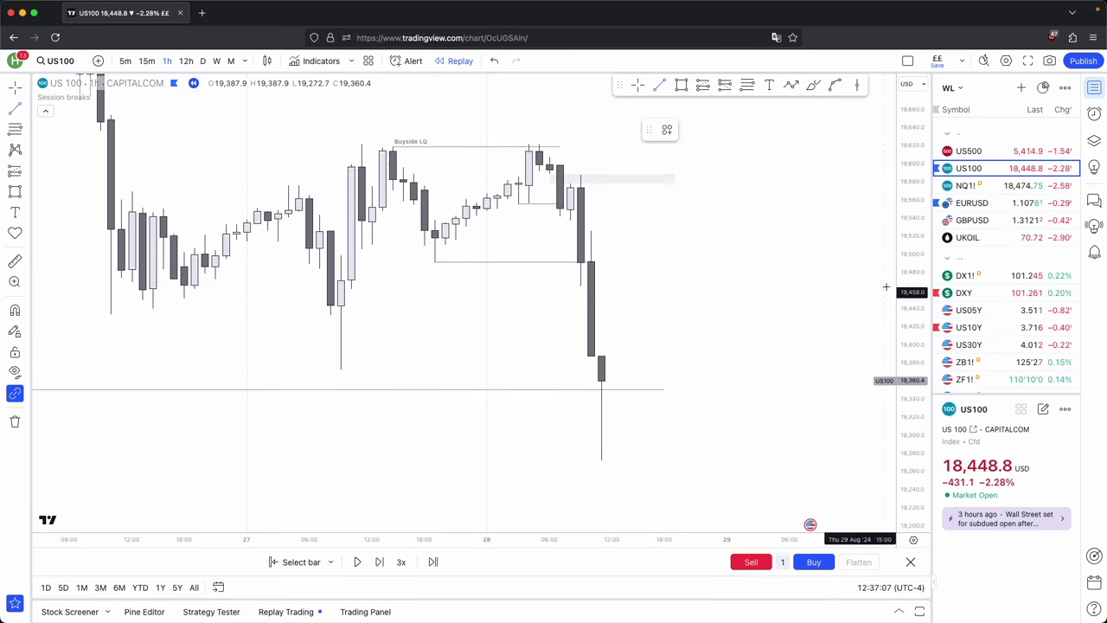
super+click(581, 170)
shift+click(810, 212)
click(793, 248)
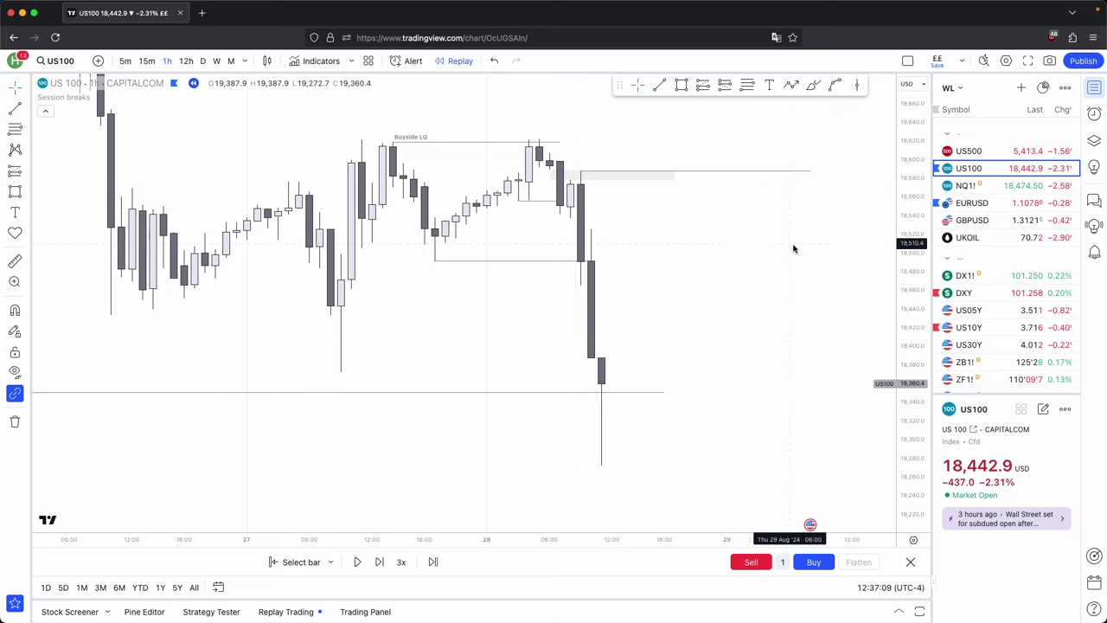
Draw a rising arrow from beside the latest candle's wick to above the 28 Aug 09:00 high line, and delete it.
click(588, 411)
click(681, 149)
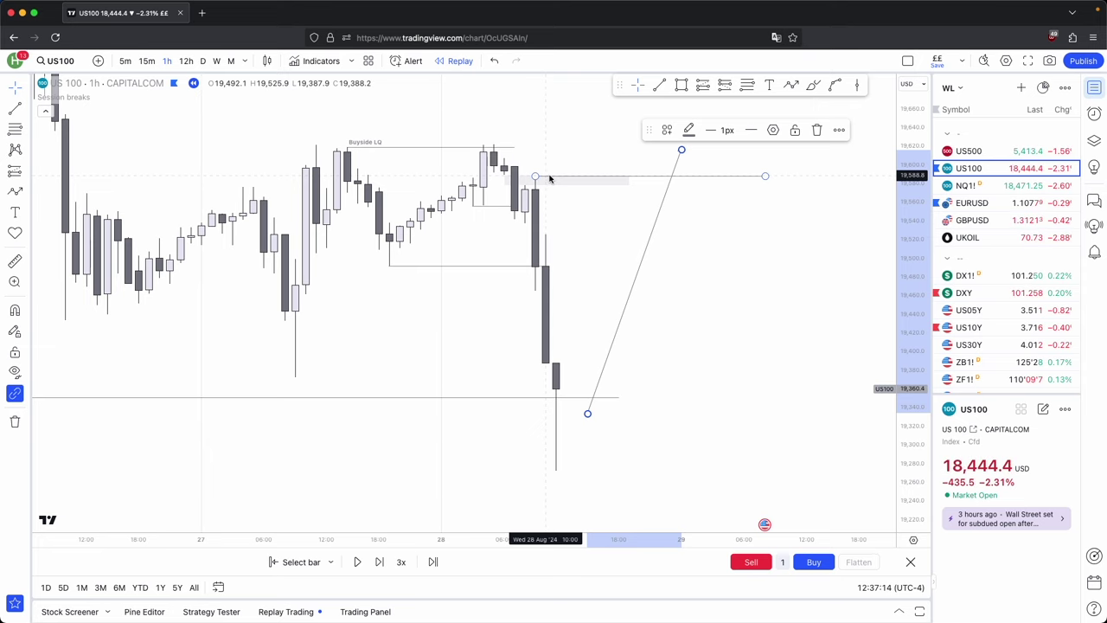
drag(925, 258, 908, 364)
click(714, 352)
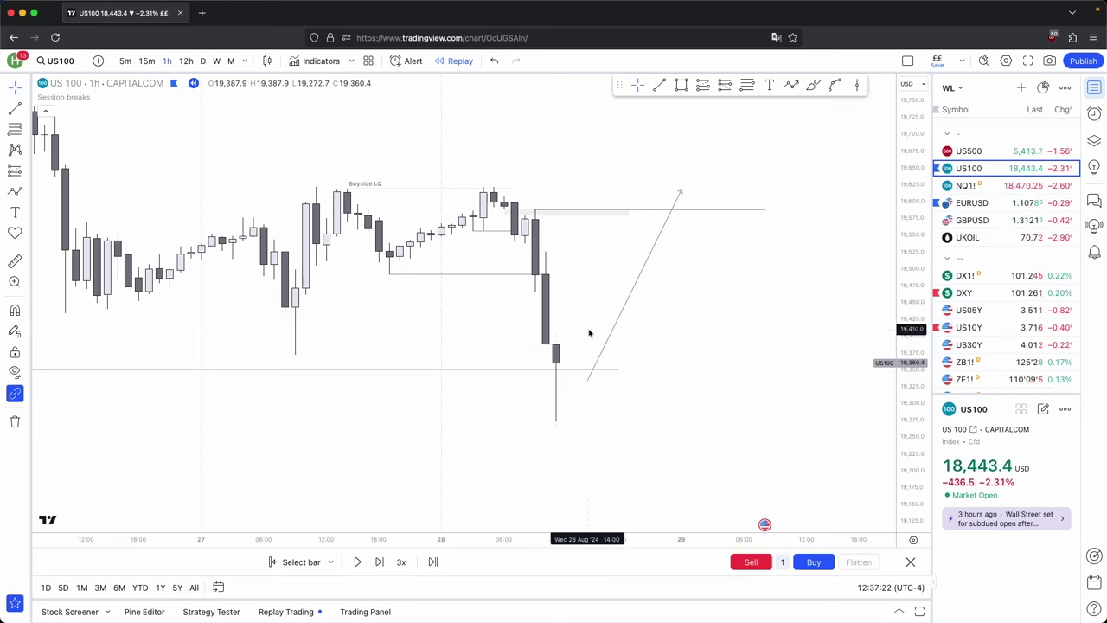
click(615, 328)
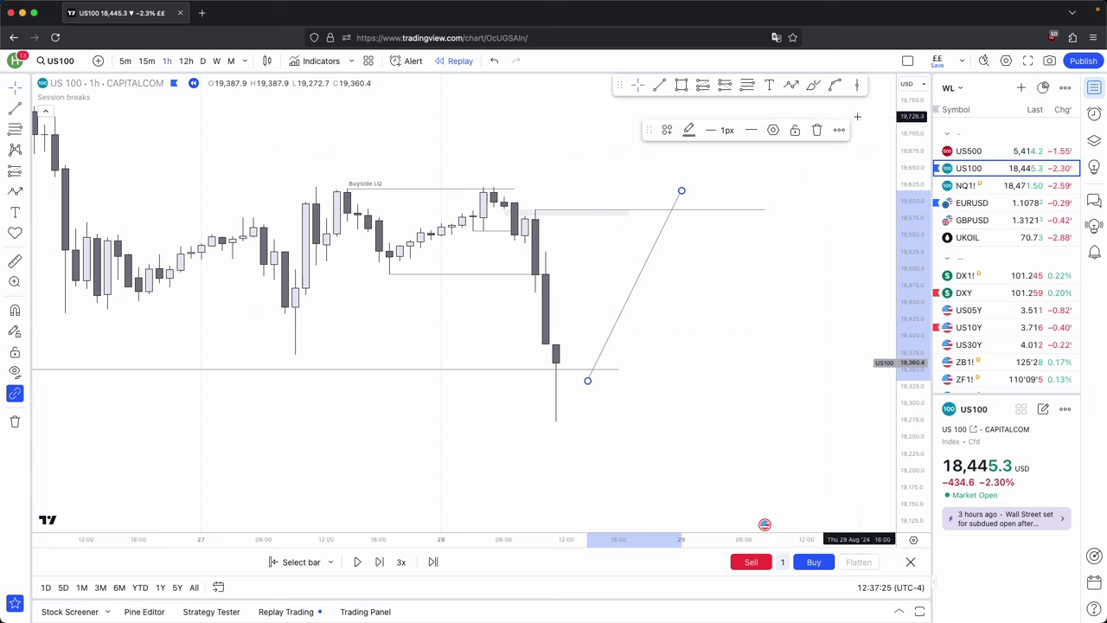
click(817, 128)
scroll(622, 373, down, 2)
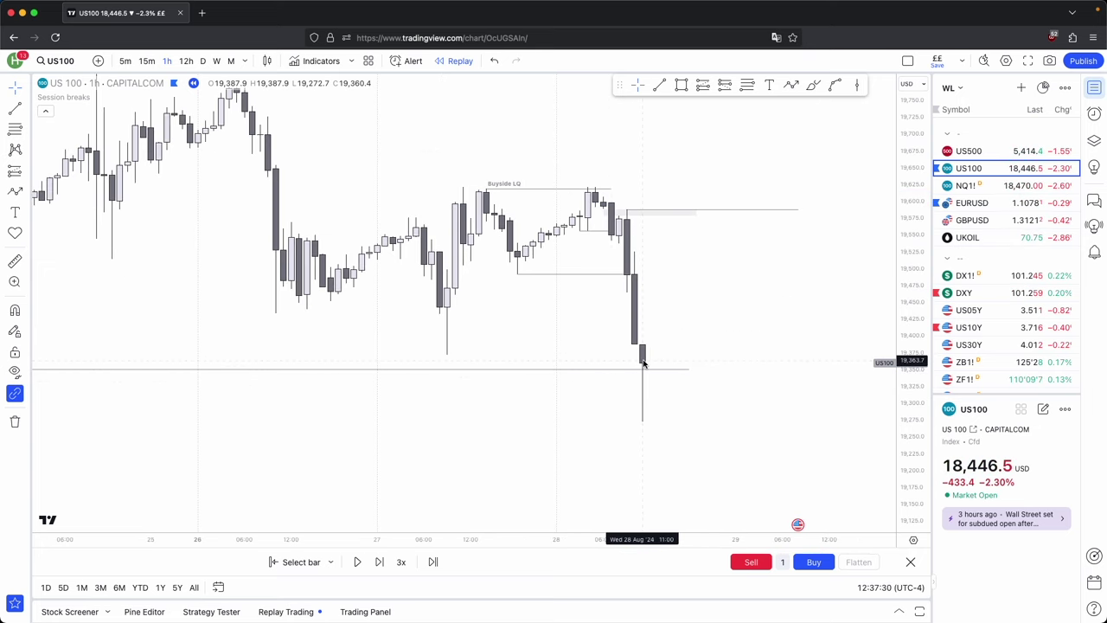
click(610, 189)
click(706, 427)
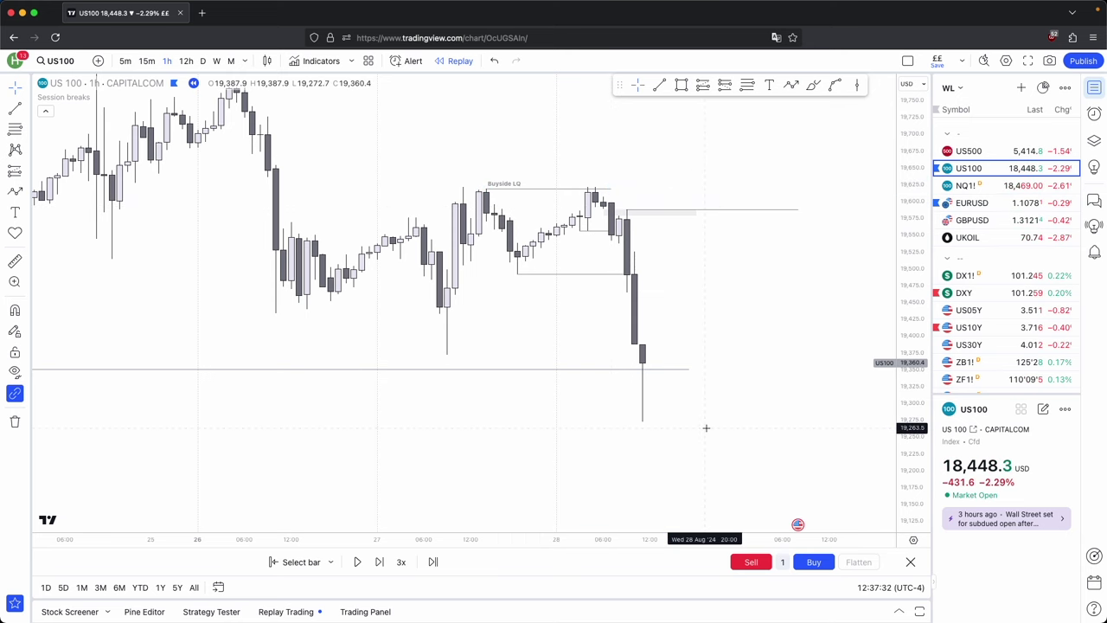
drag(706, 428, 642, 424)
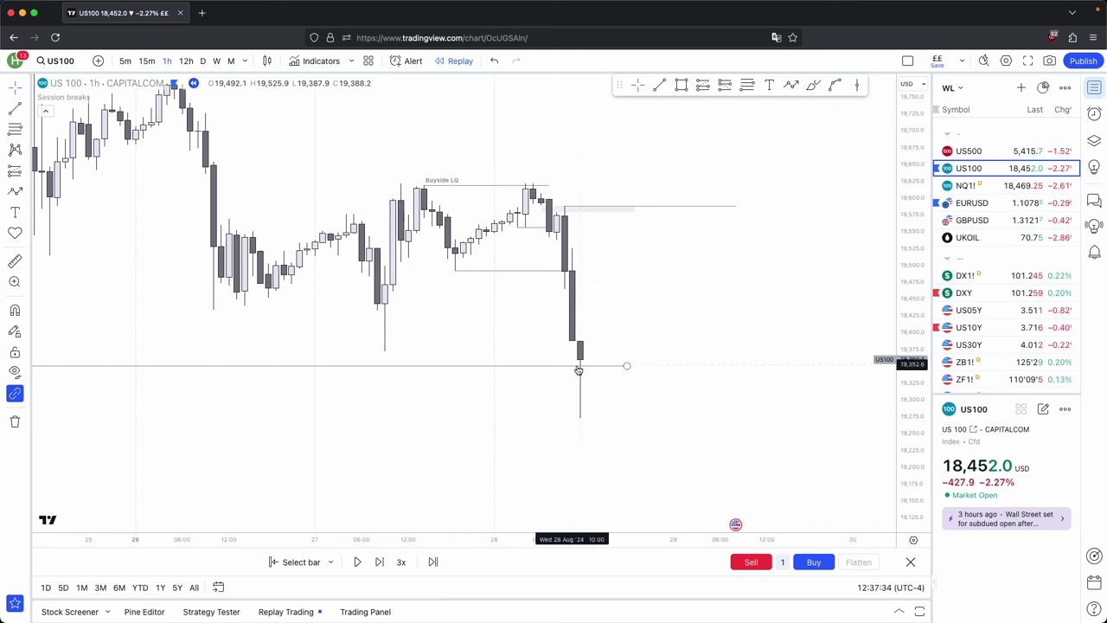
scroll(588, 364, down, 5)
scroll(592, 363, up, 5)
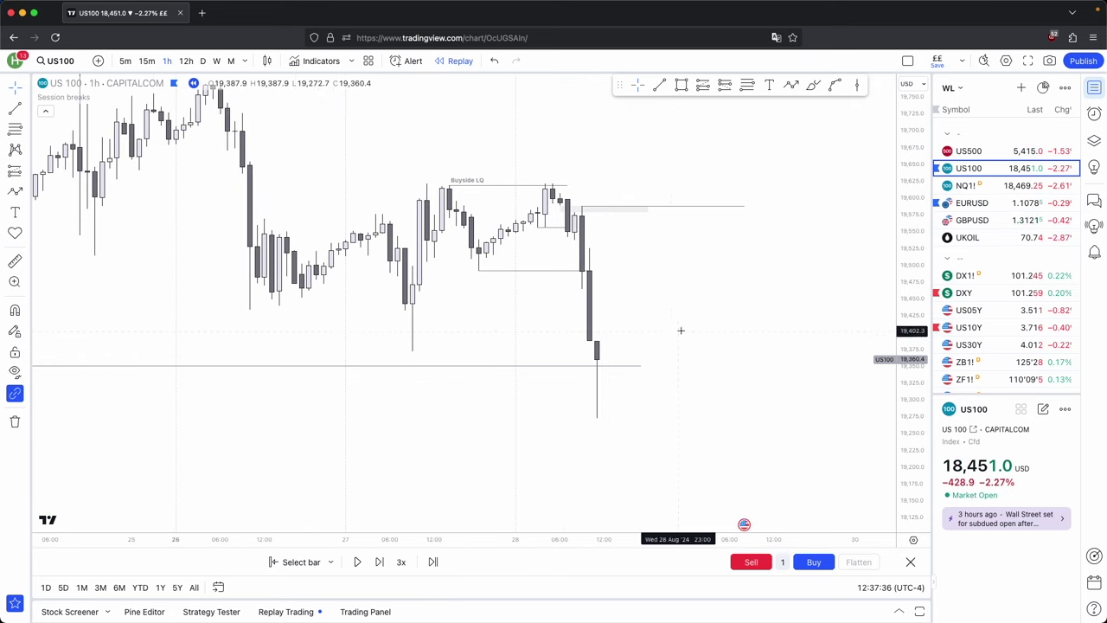
Draw rectangles over the gaps between the 28 Aug 09:00 low and 11:00 high, and between the 08:00 low and 10:00 high.
click(681, 84)
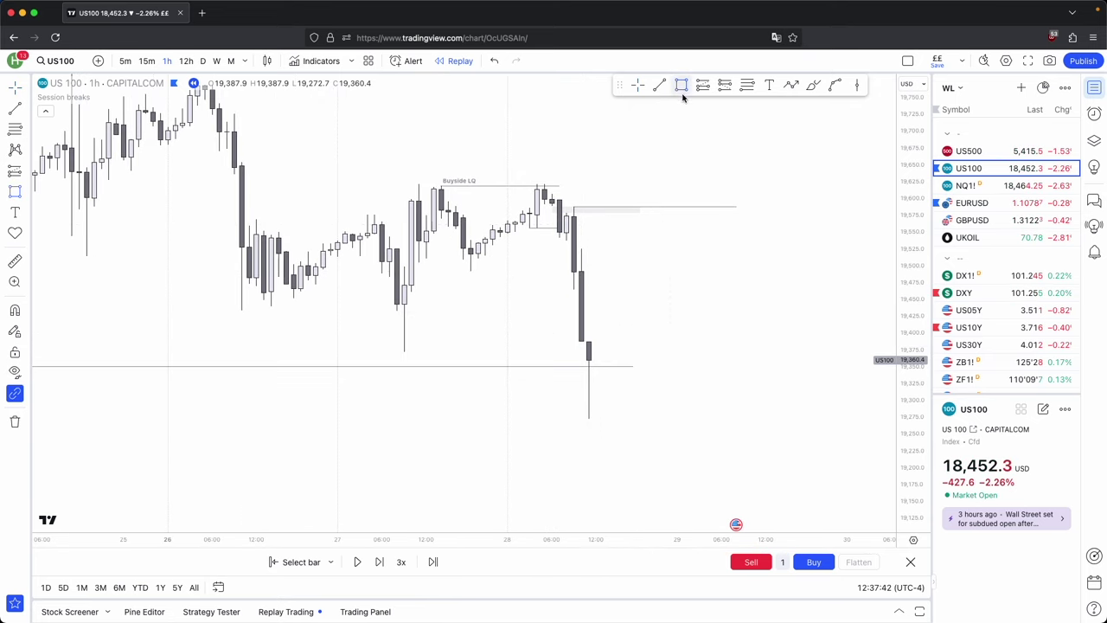
mouse_move(589, 339)
mouse_down()
mouse_move(605, 290)
mouse_move(846, 291)
mouse_up()
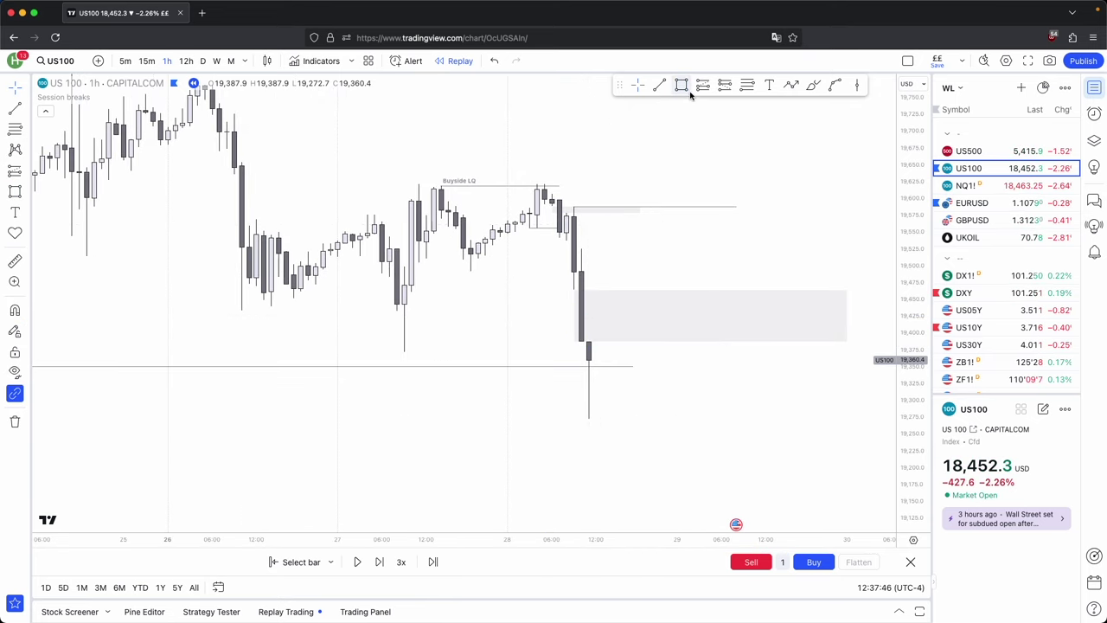
click(582, 249)
click(567, 242)
drag(582, 246, 830, 251)
click(836, 257)
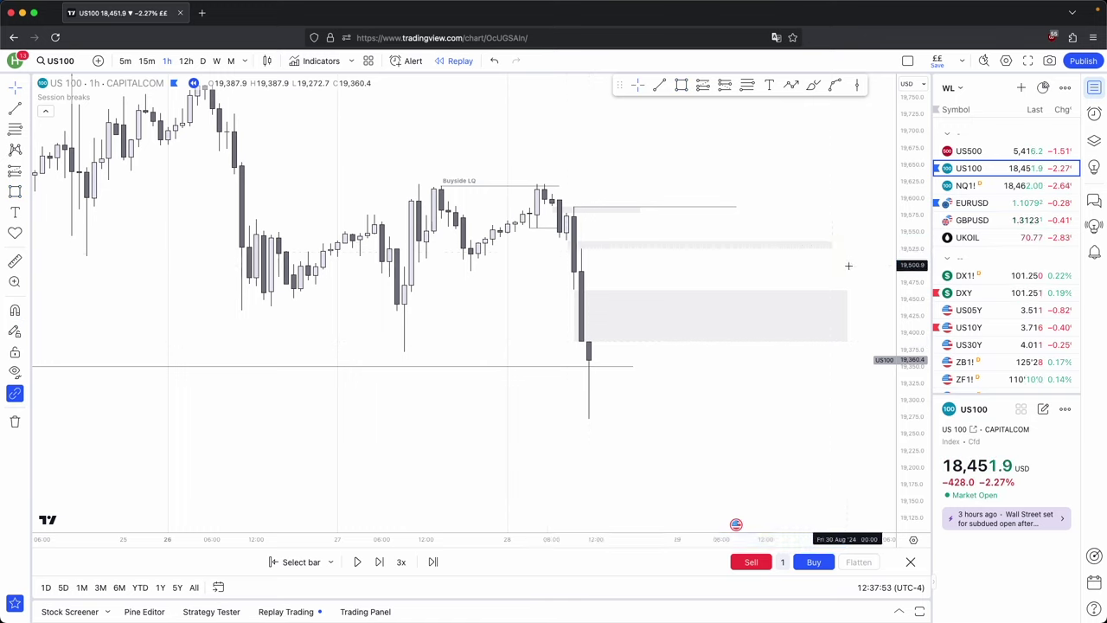
Advance the replay to the 28 Aug 12:00 candle and switch the chart to the 5-minute interval.
click(381, 563)
click(381, 562)
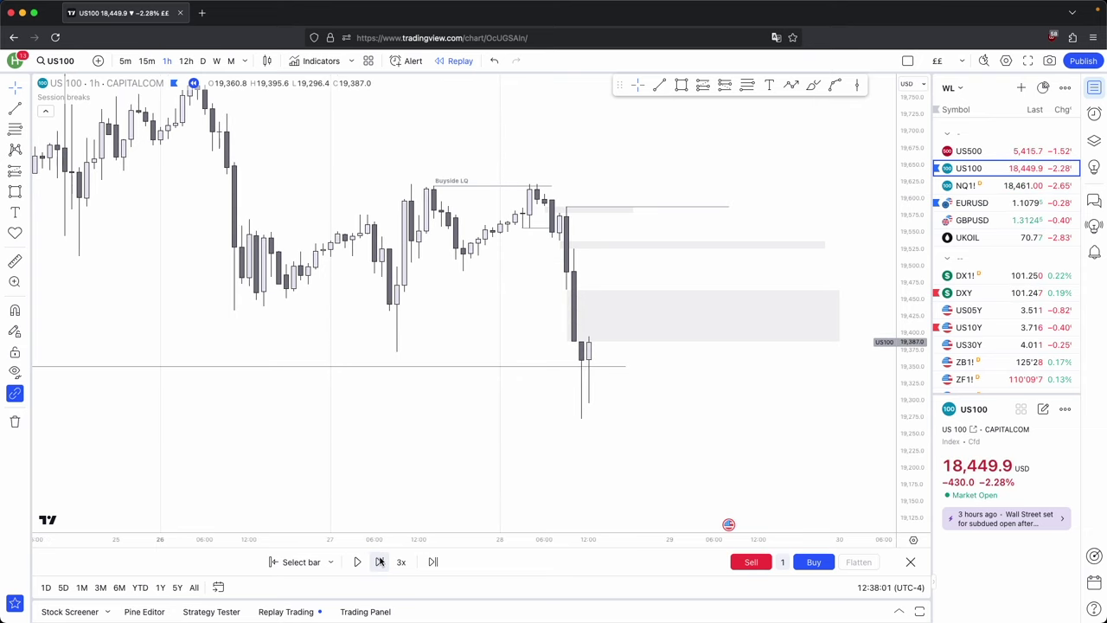
click(132, 61)
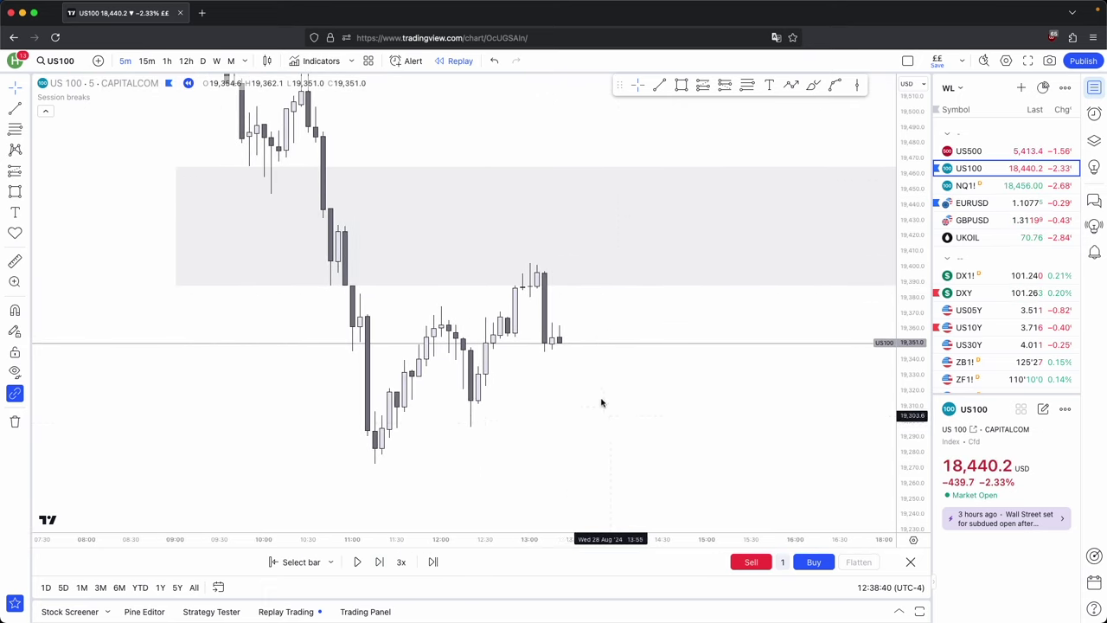
Draw a horizontal trend line from the 28 Aug 12:45 candle's low to 13:15, and advance the replay one candle.
click(660, 85)
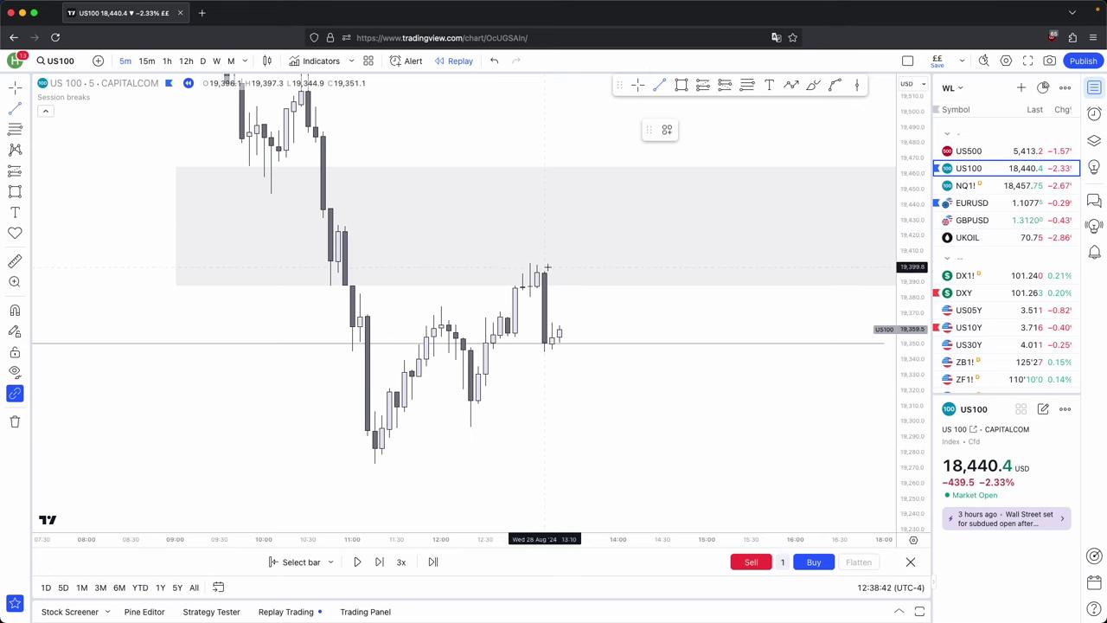
super+click(509, 338)
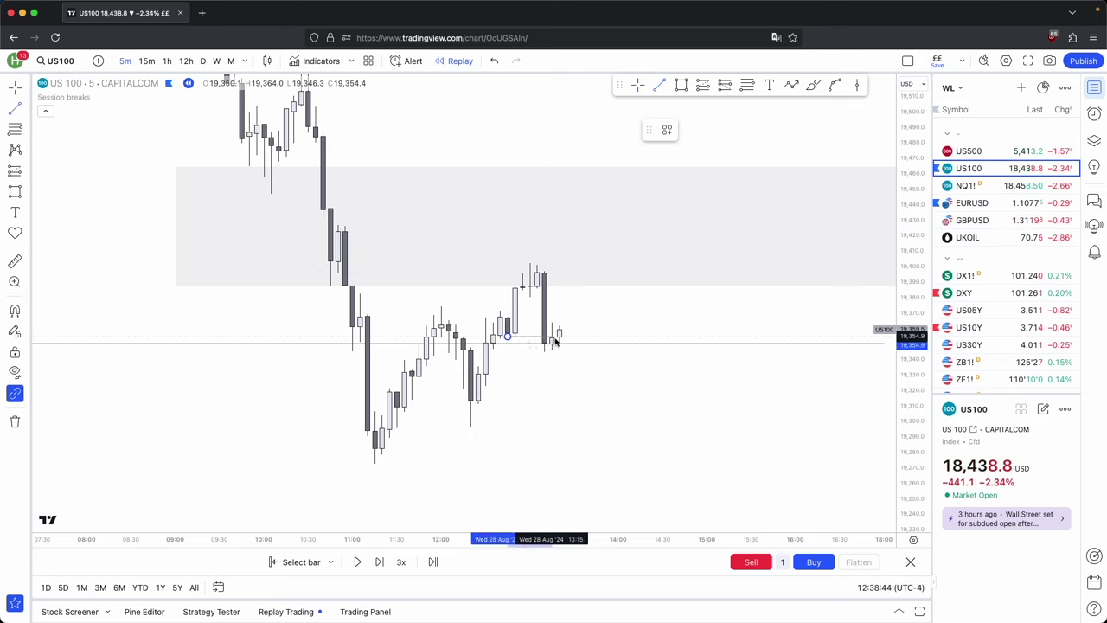
shift+click(554, 339)
click(380, 561)
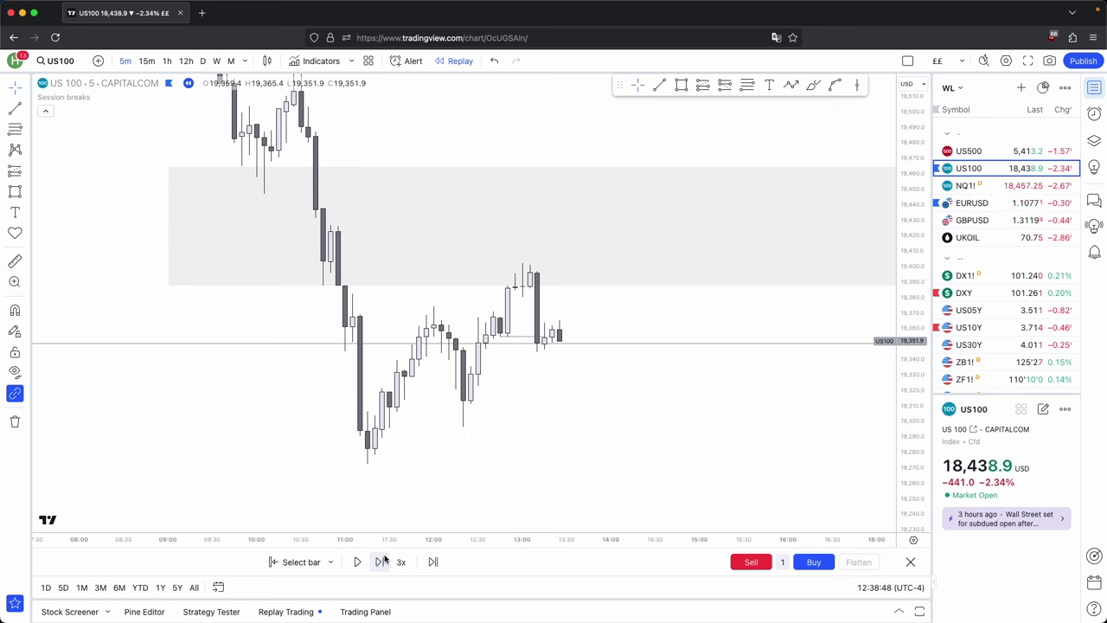
Draw a rectangle over the gap between the 28 Aug 13:05 candle's low and the 13:15 candle's high.
drag(903, 453, 902, 410)
drag(841, 435, 852, 393)
super+click(555, 291)
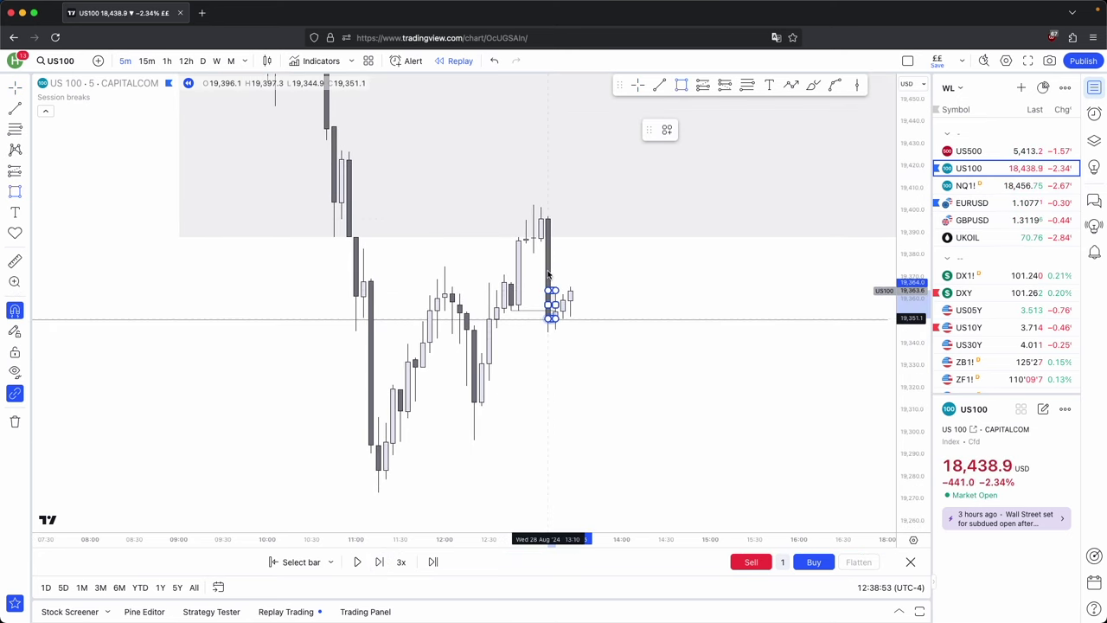
super+click(547, 259)
drag(550, 219, 570, 291)
click(681, 308)
Place a short position at 19,363.7 on the latest candle, with the stop at 19,403.5 and the target at 19,271.8.
click(724, 84)
click(622, 260)
drag(570, 149, 566, 202)
drag(904, 279, 904, 367)
drag(570, 396, 562, 442)
click(554, 442)
click(397, 447)
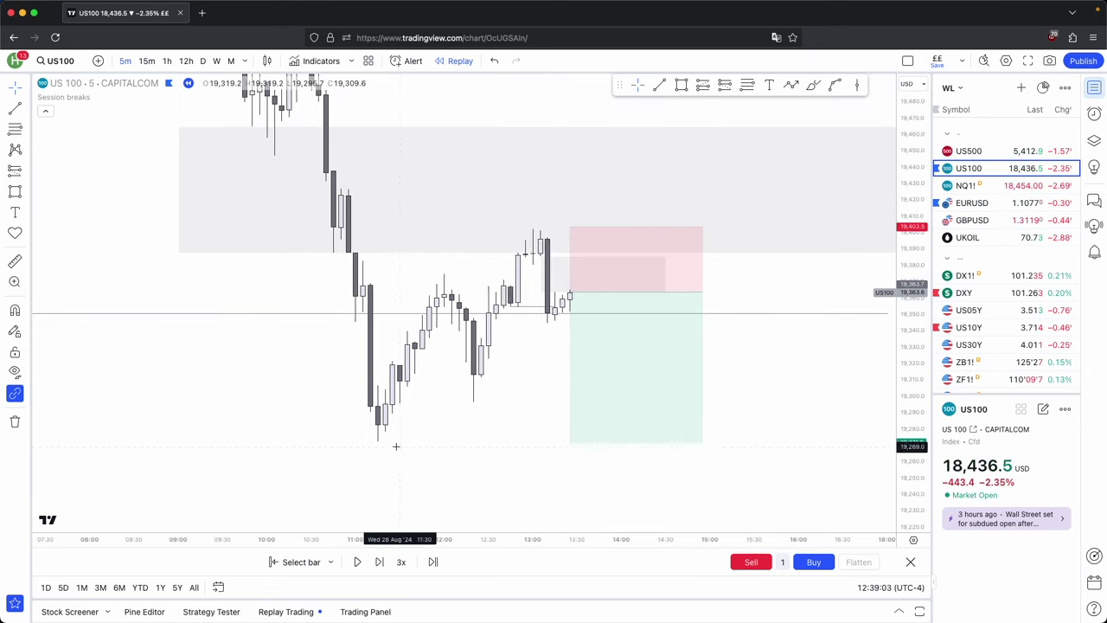
Advance the replay to the 28 Aug 13:40 candle to follow the short position's progress.
click(379, 562)
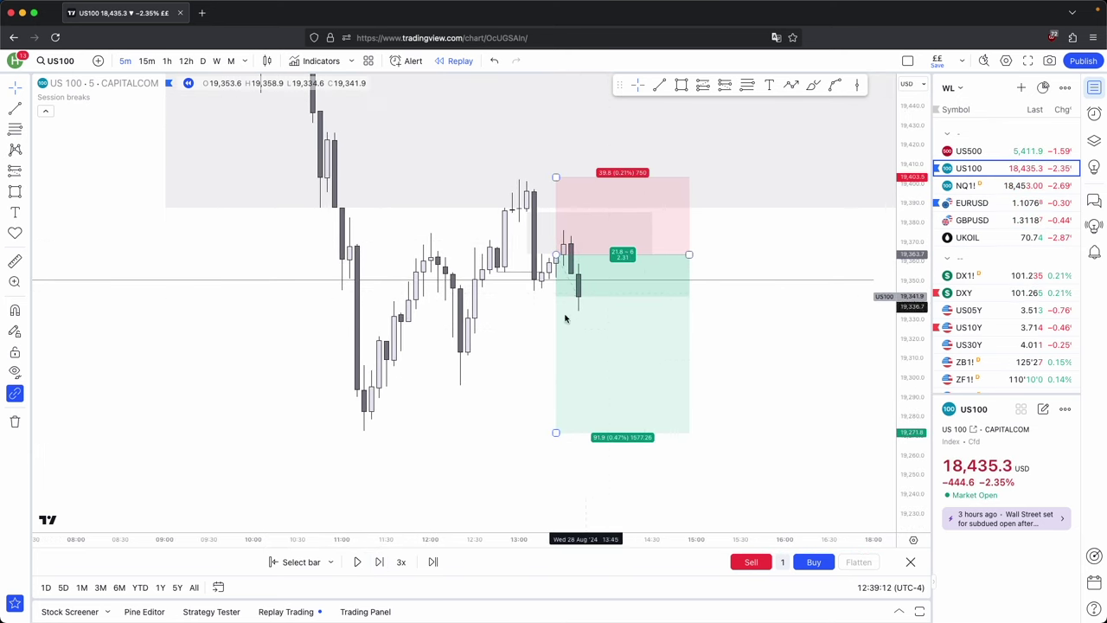
drag(536, 349, 541, 355)
scroll(541, 352, up, 1)
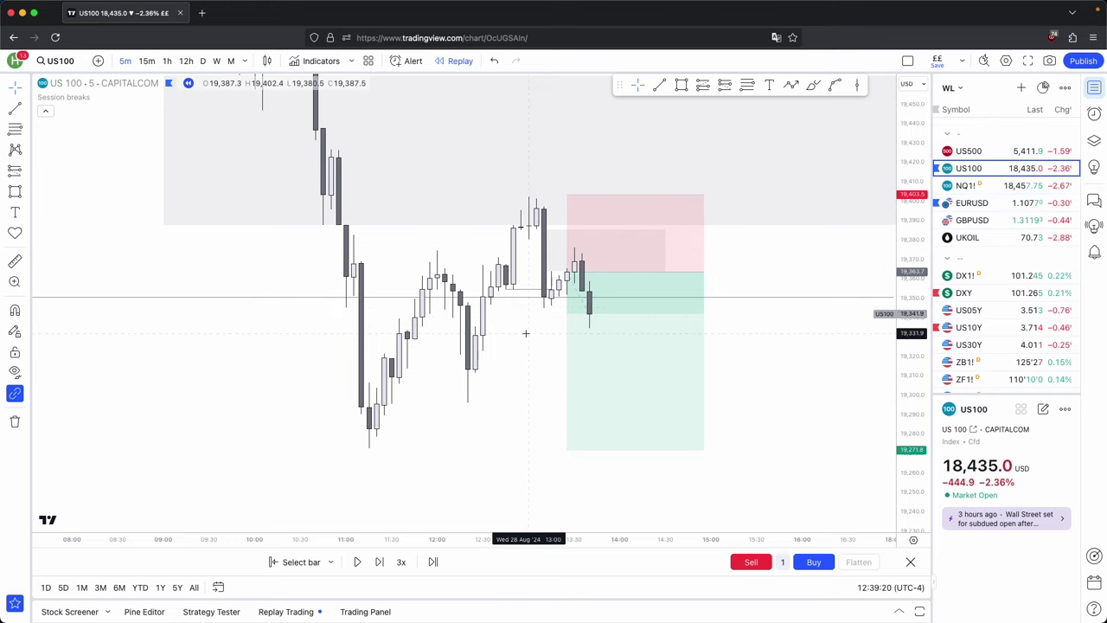
drag(525, 333, 523, 344)
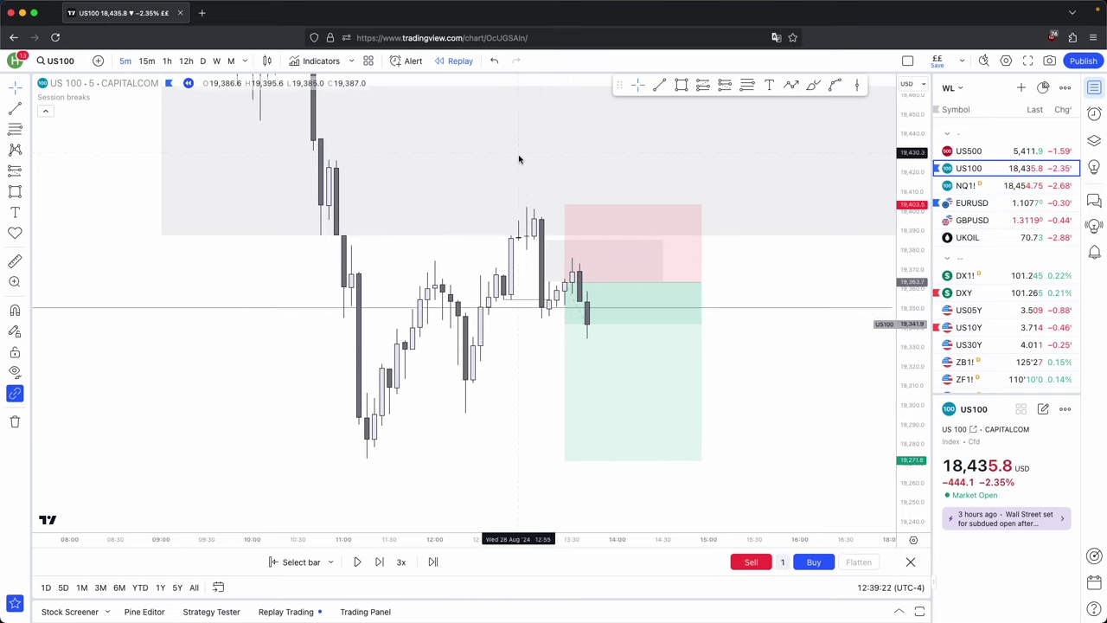
Extend the gap rectangle beside the short position to 28 Aug 16:05, keeping its upper and lower price bounds.
drag(663, 260, 818, 305)
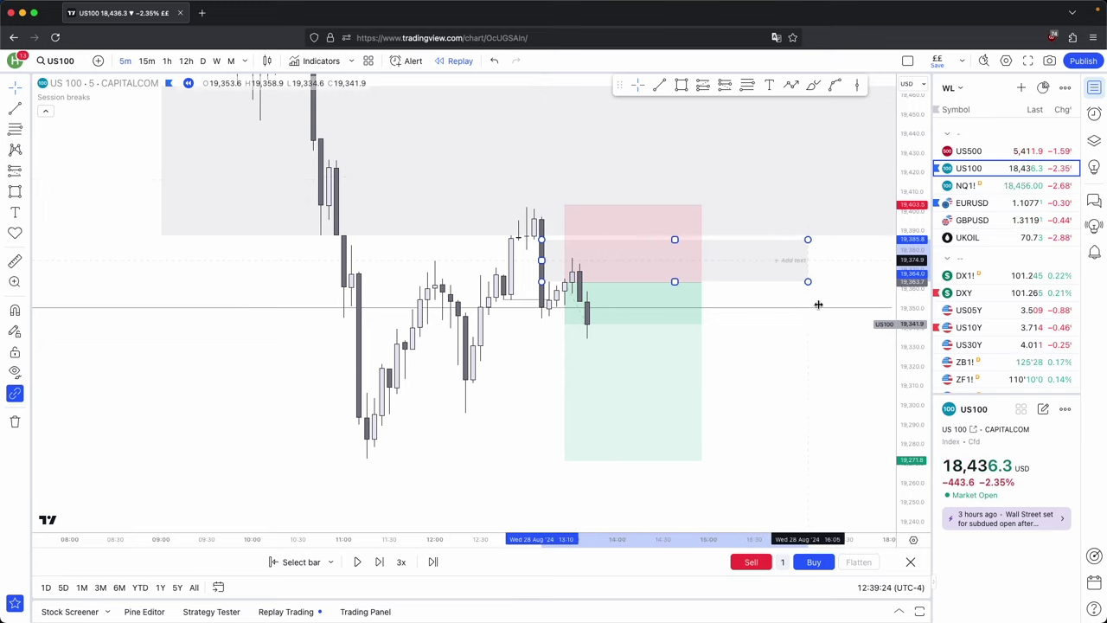
click(547, 265)
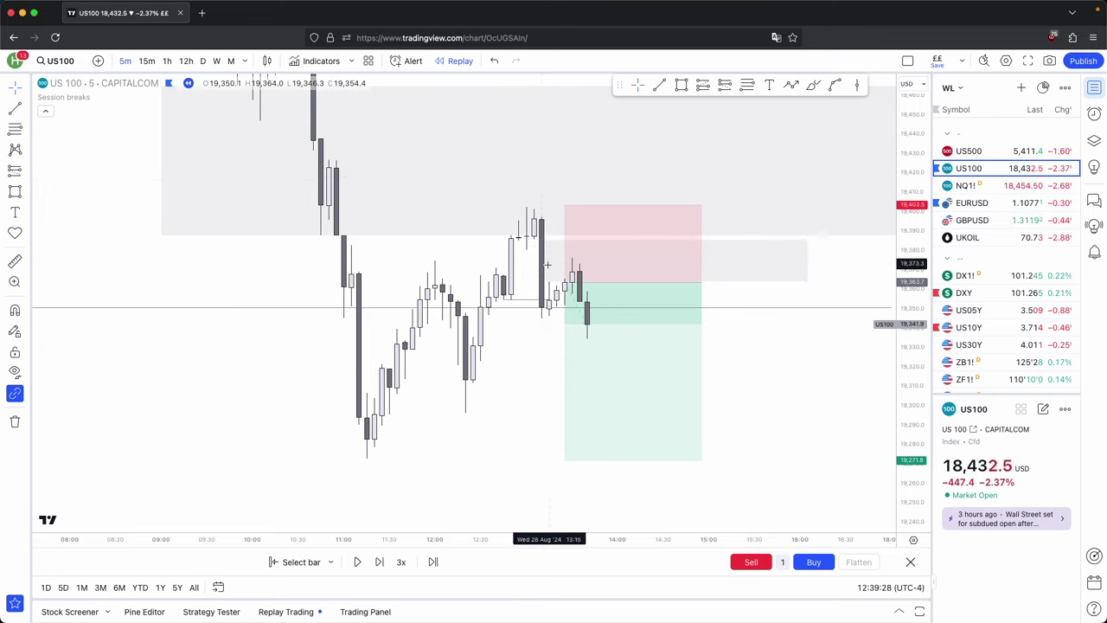
click(577, 268)
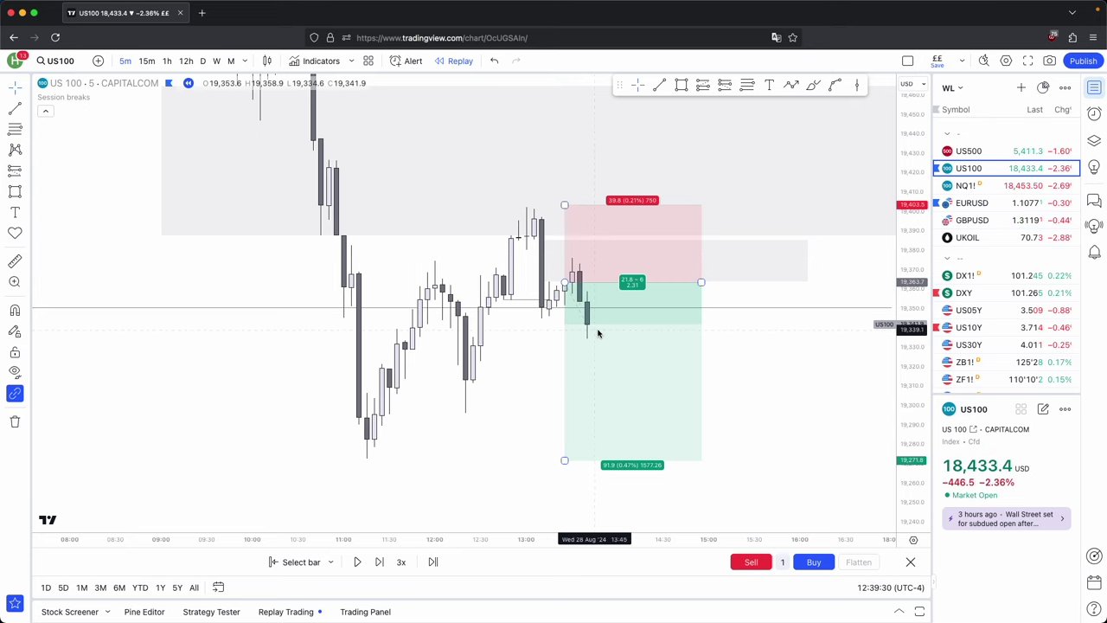
Advance the replay three candles to the 28 Aug 13:55 candle to follow the short position towards its target.
click(381, 563)
click(381, 564)
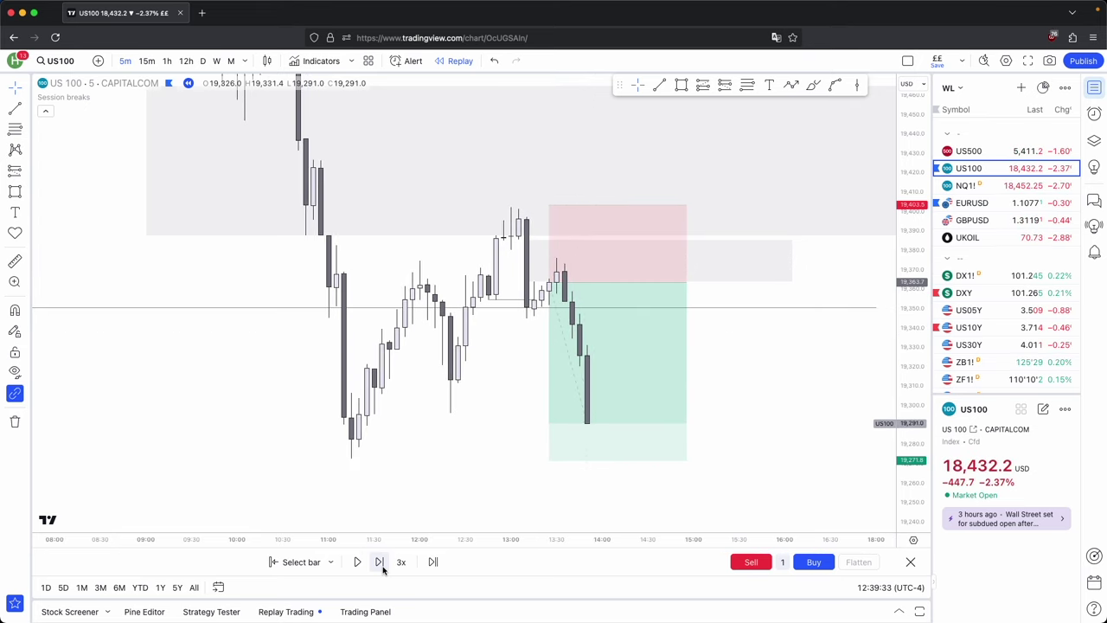
click(381, 563)
Measure the price move between the 28 Aug 13:55 candle's low and the 13:30 candle's high, and clear the measurement.
shift+click(626, 428)
click(527, 215)
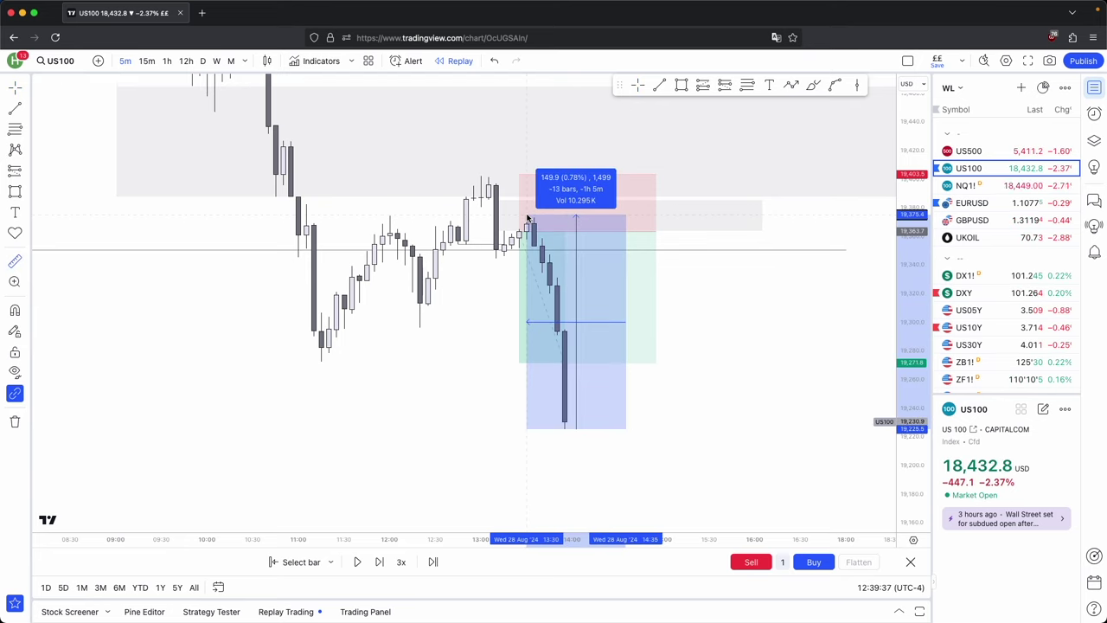
click(790, 379)
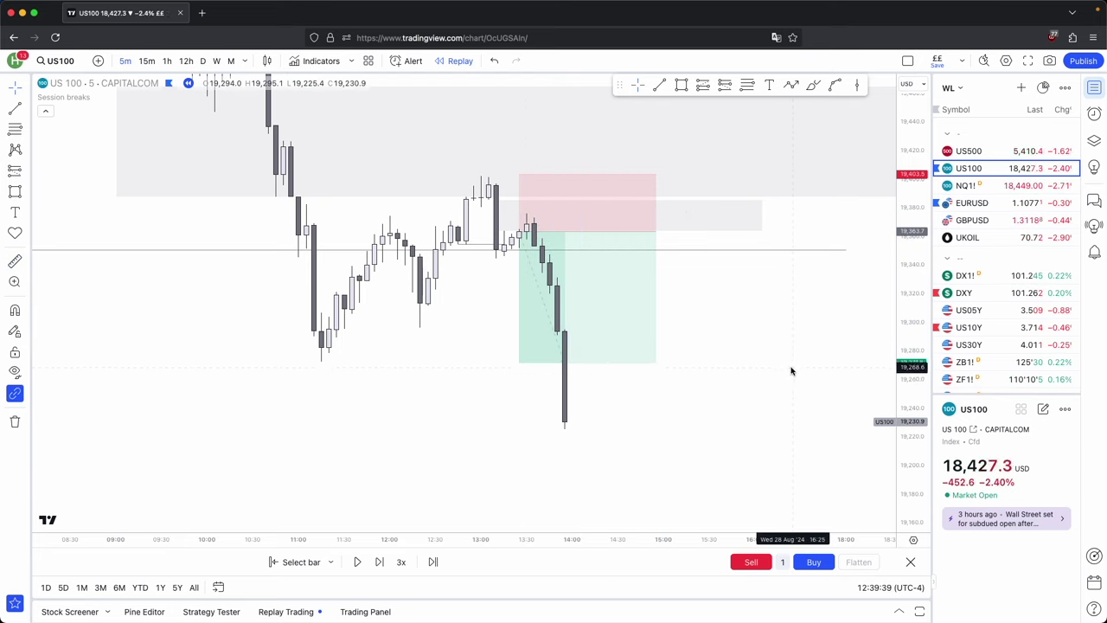